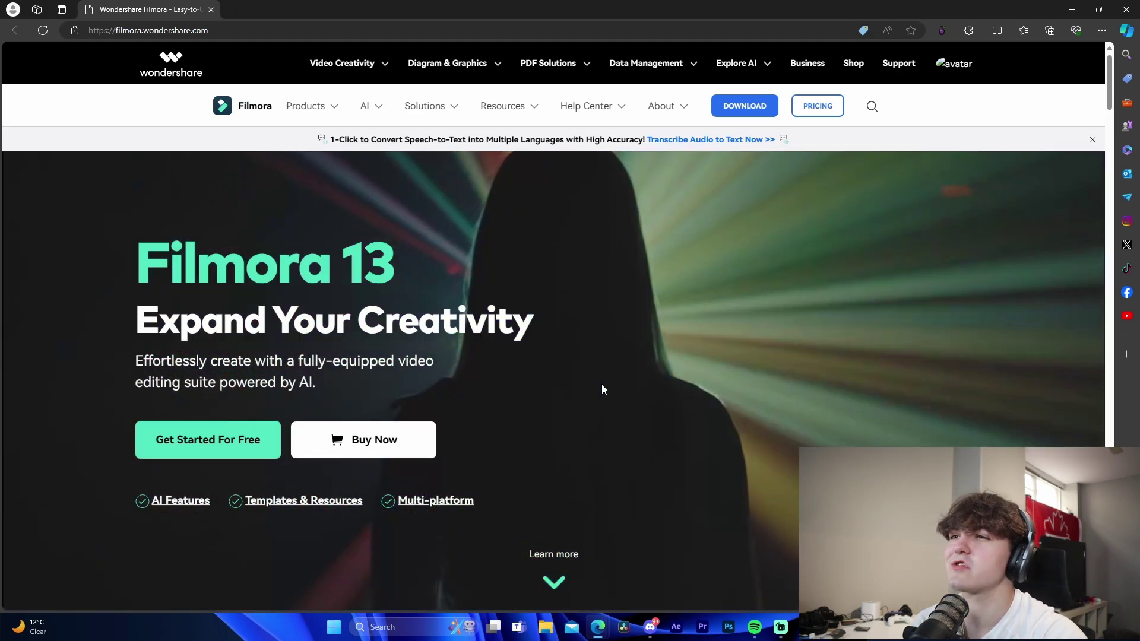
Scroll the Filmora homepage past the hero banner to the 'Work Smarter, Not Harder' section
{"action": "scroll", "coordinate": [481, 251], "scroll_direction": "down", "scroll_amount": 3}
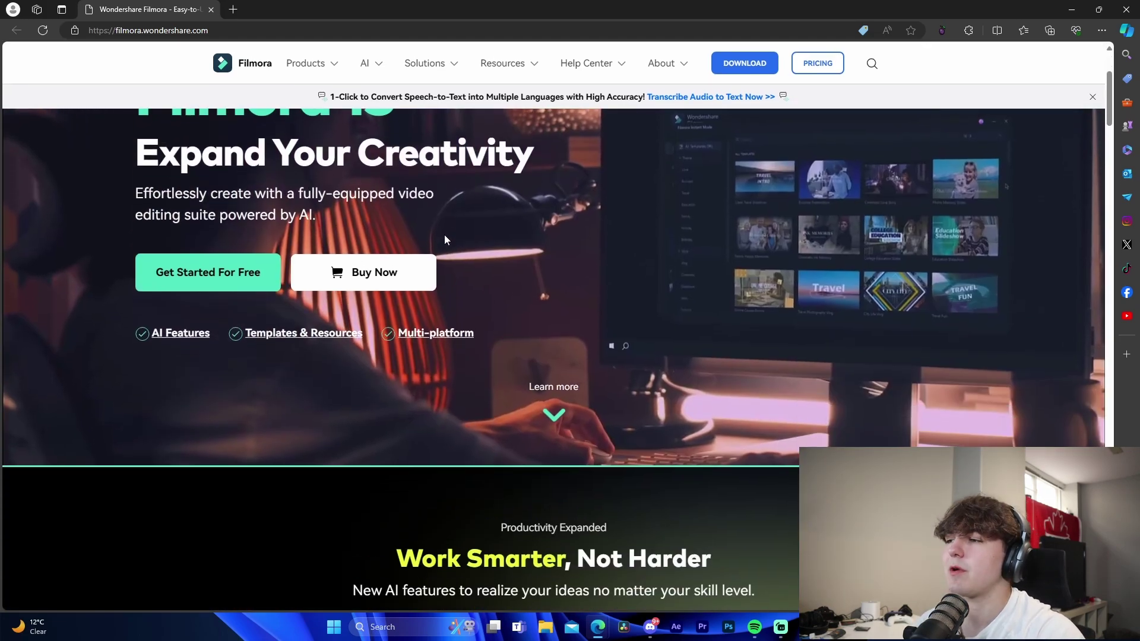
{"action": "scroll", "coordinate": [444, 238], "scroll_direction": "up", "scroll_amount": 3}
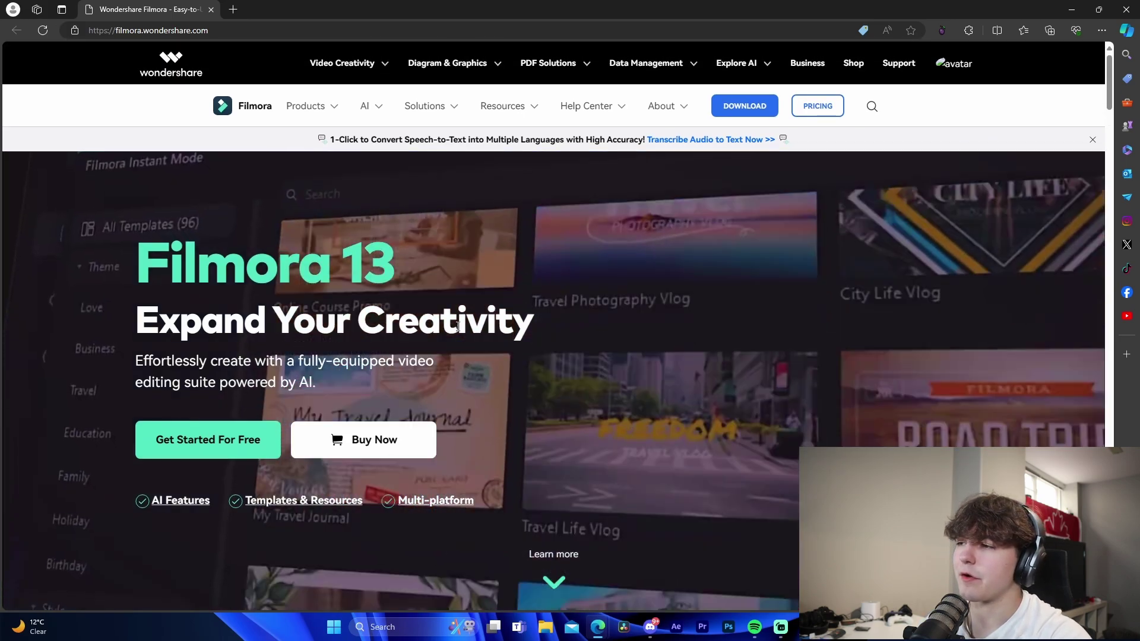
{"action": "scroll", "coordinate": [198, 349], "scroll_direction": "down", "scroll_amount": 1}
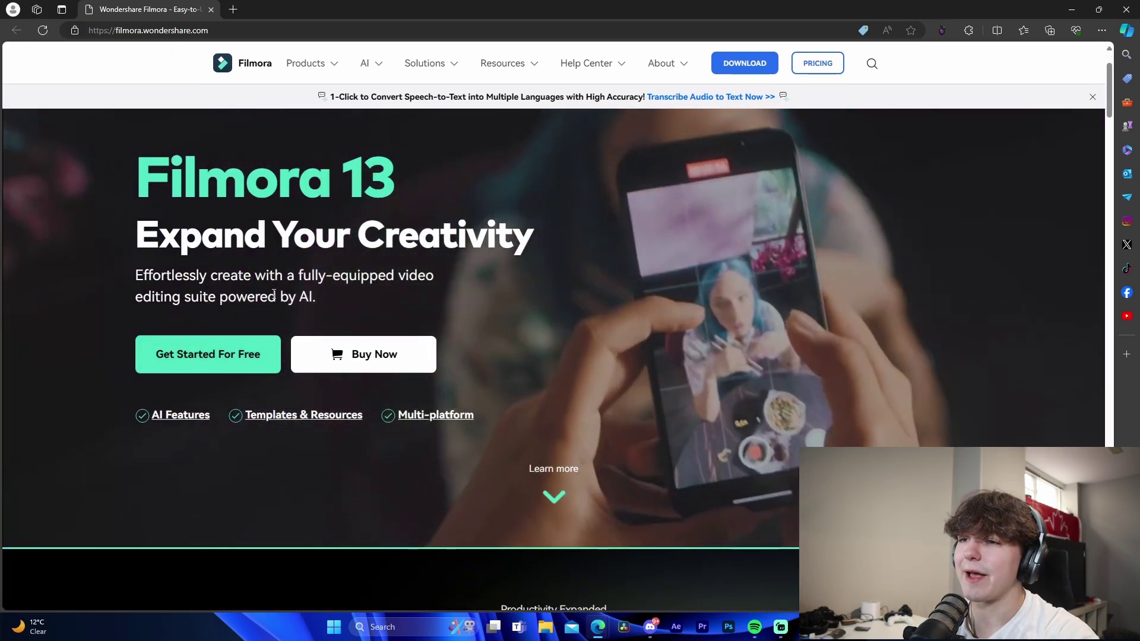
{"action": "scroll", "coordinate": [308, 294], "scroll_direction": "down", "scroll_amount": 3}
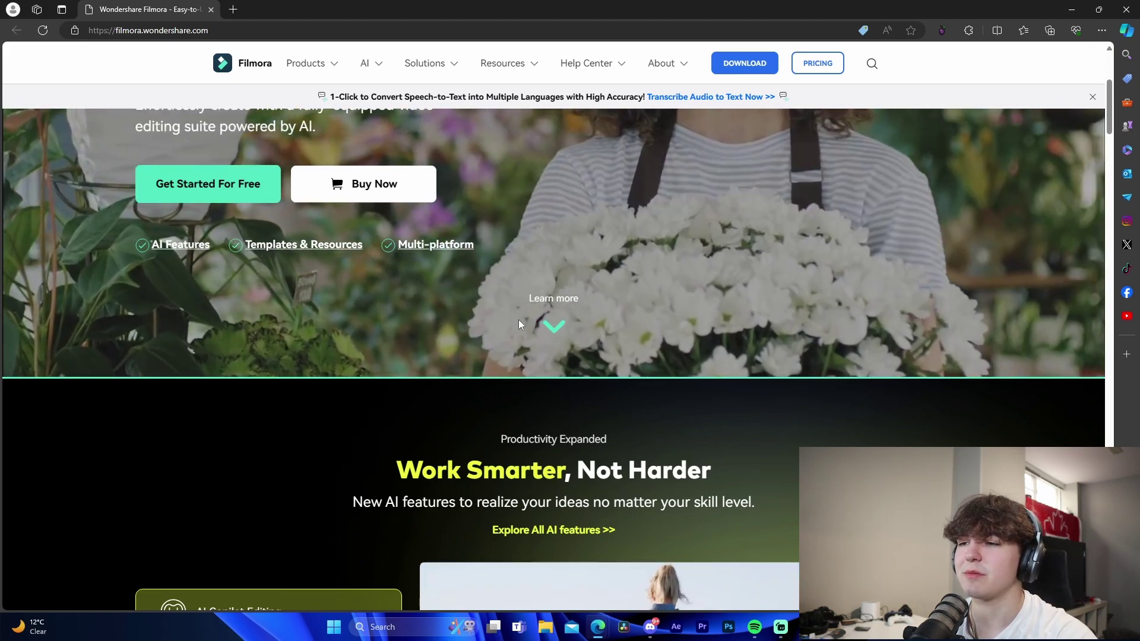
{"action": "scroll", "coordinate": [518, 320], "scroll_direction": "down", "scroll_amount": 8}
Preview the Text-Based, Copilot, Thumbnail Creator and Music Generator AI demos
{"action": "scroll", "coordinate": [265, 341], "scroll_direction": "up", "scroll_amount": 3}
{"action": "left_click", "coordinate": [254, 331]}
{"action": "scroll", "coordinate": [297, 315], "scroll_direction": "up", "scroll_amount": 2}
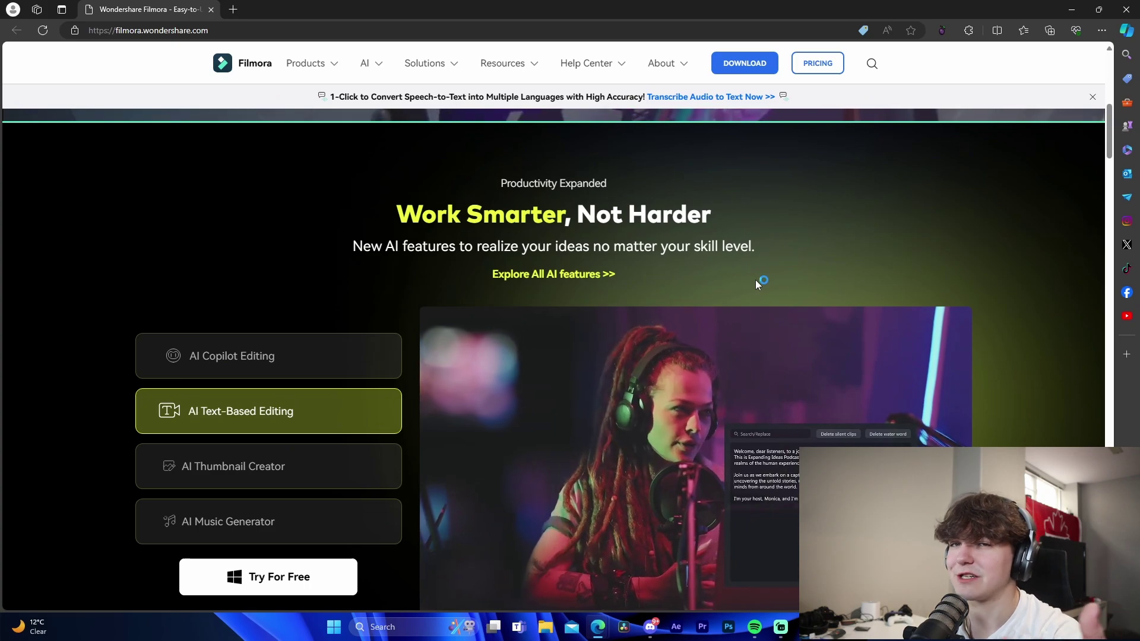
{"action": "left_click", "coordinate": [277, 371]}
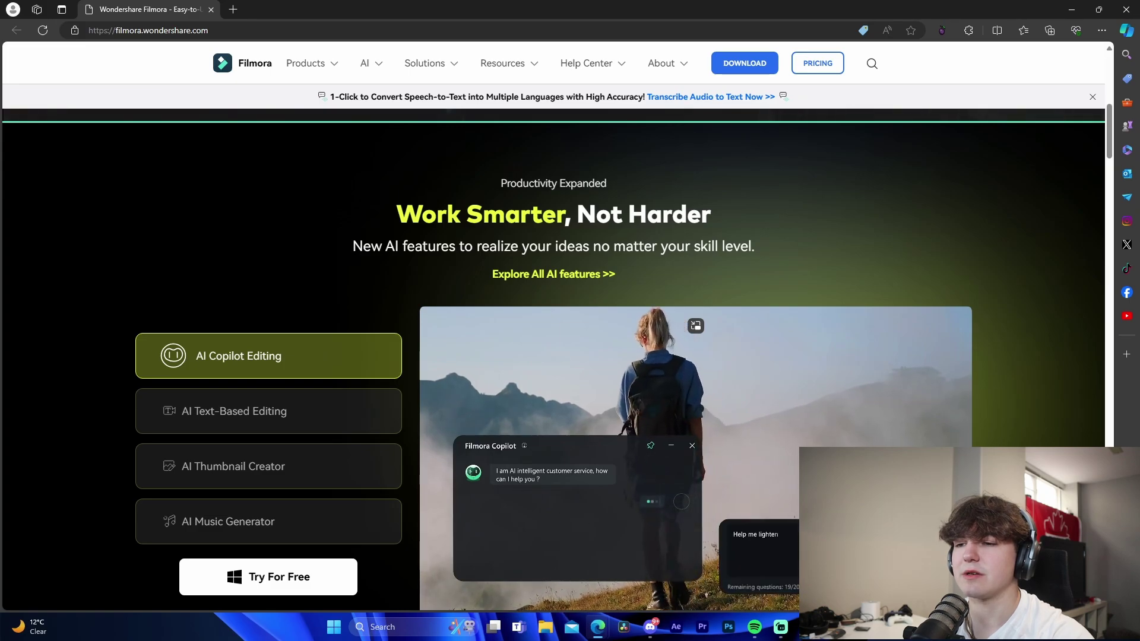
{"action": "scroll", "coordinate": [282, 383], "scroll_direction": "down", "scroll_amount": 1}
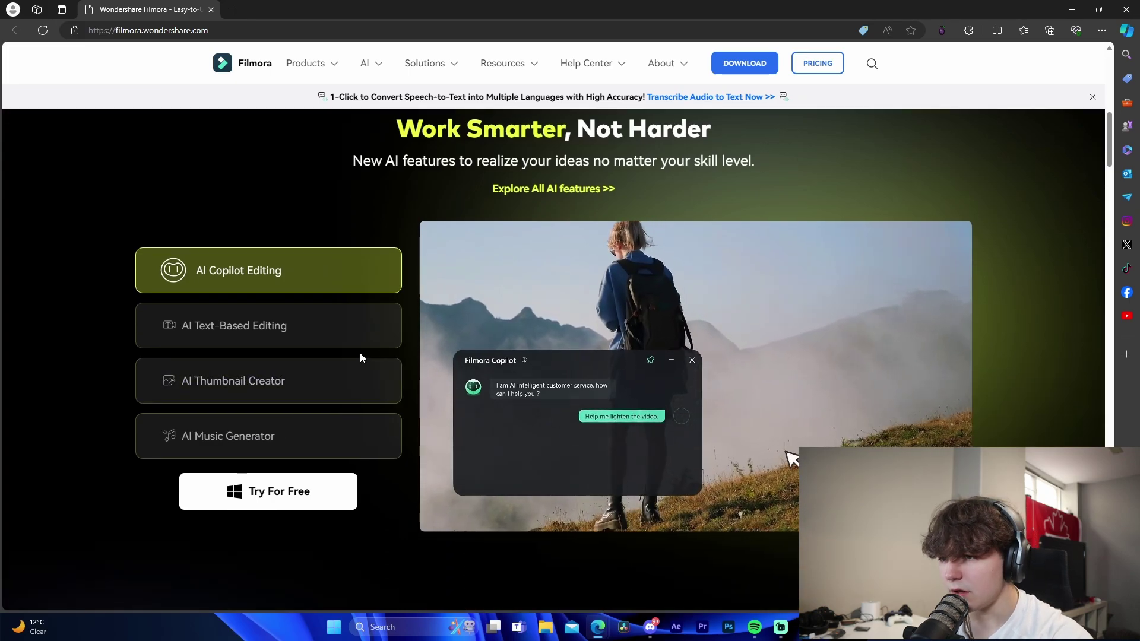
{"action": "left_click", "coordinate": [380, 325]}
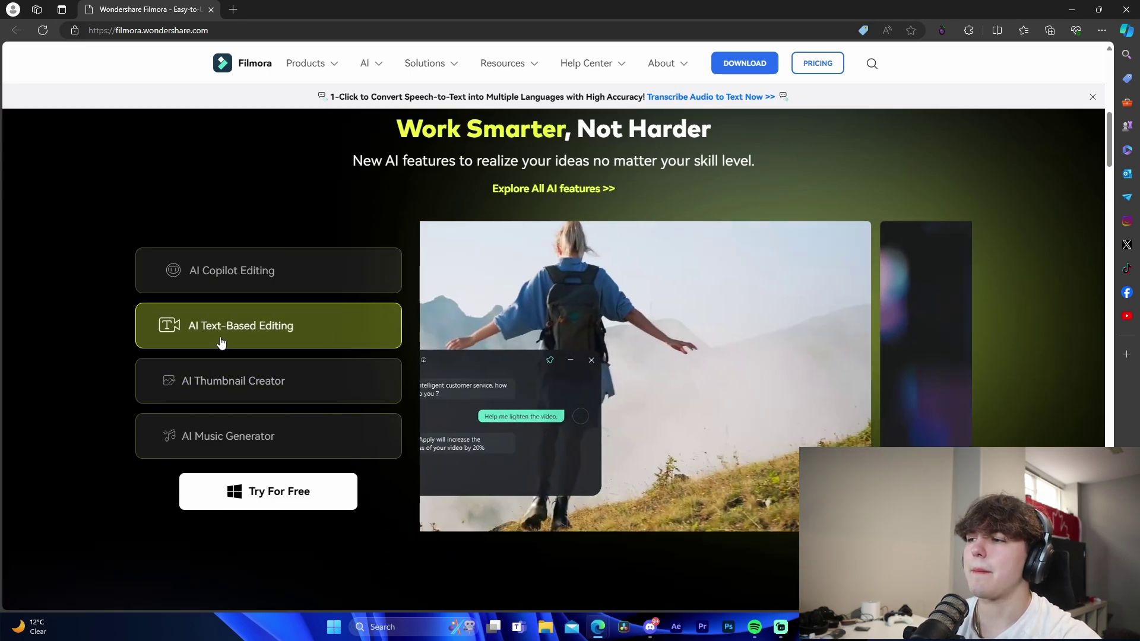
{"action": "left_click", "coordinate": [259, 399]}
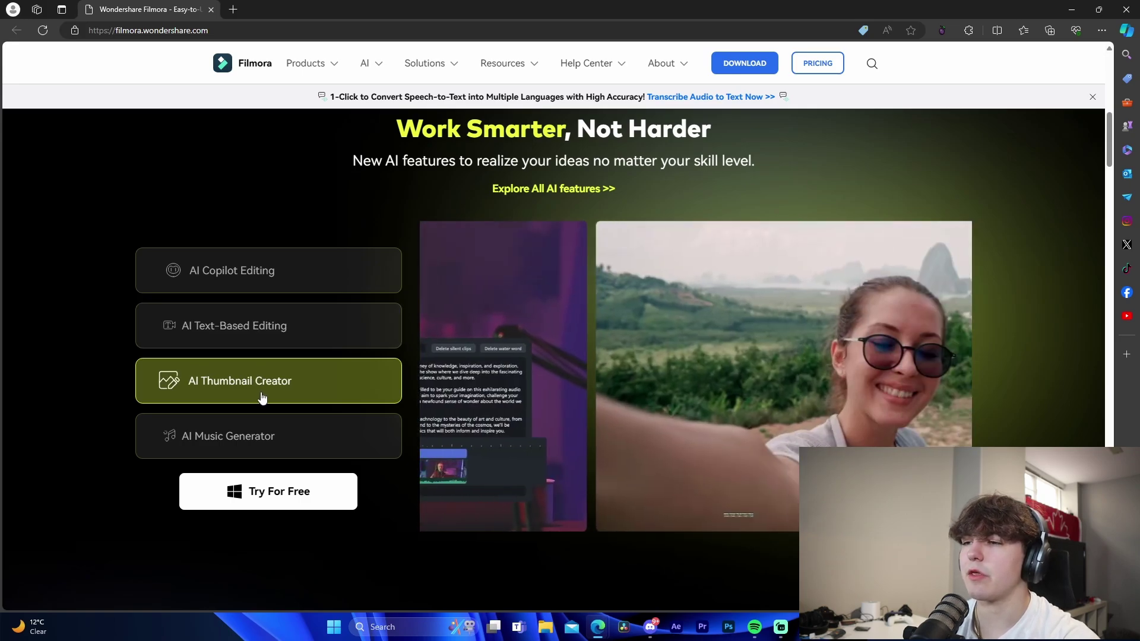
{"action": "left_click", "coordinate": [306, 451]}
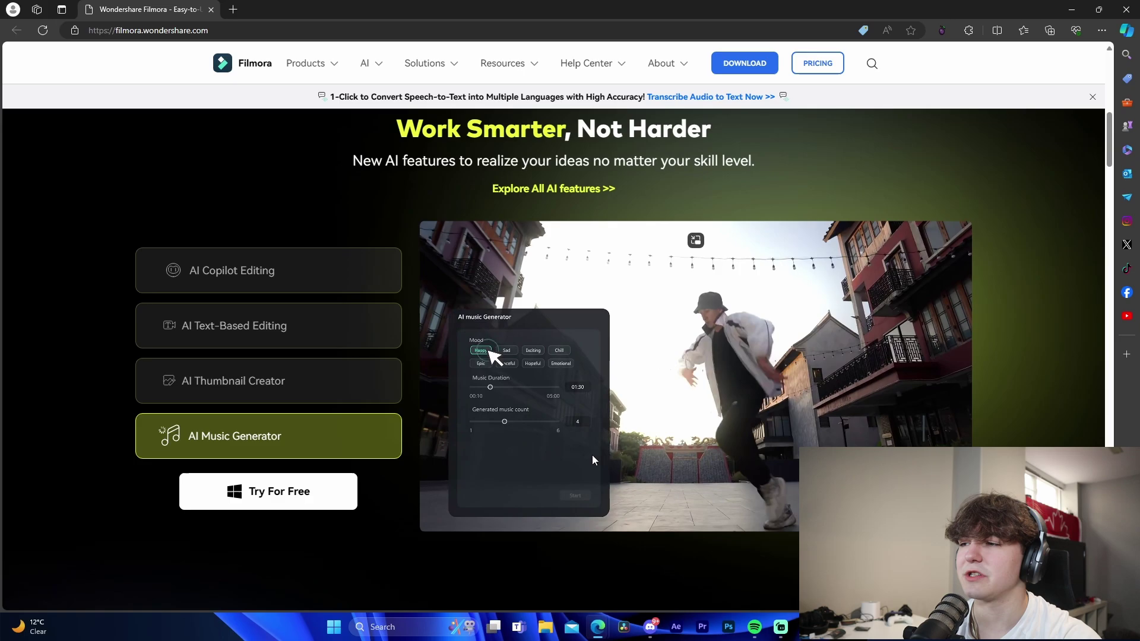
Scroll further down the homepage to the 'Trusted by' reviews section
{"action": "scroll", "coordinate": [360, 466], "scroll_direction": "down", "scroll_amount": 4}
{"action": "scroll", "coordinate": [355, 469], "scroll_direction": "down", "scroll_amount": 4}
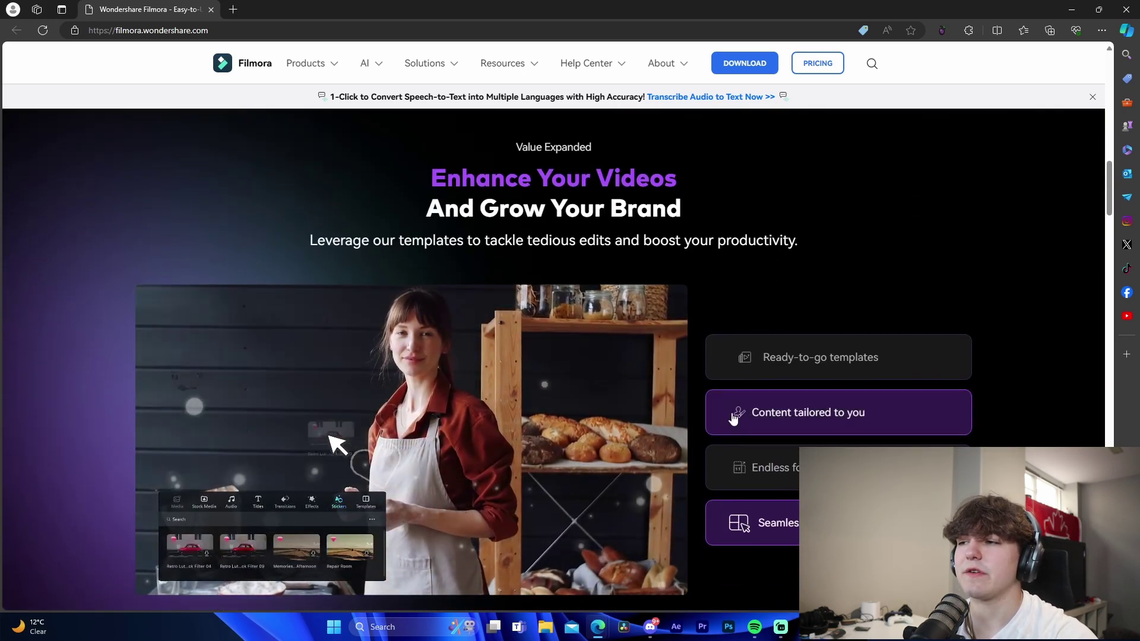
{"action": "scroll", "coordinate": [525, 384], "scroll_direction": "down", "scroll_amount": 10}
{"action": "scroll", "coordinate": [512, 400], "scroll_direction": "down", "scroll_amount": 3}
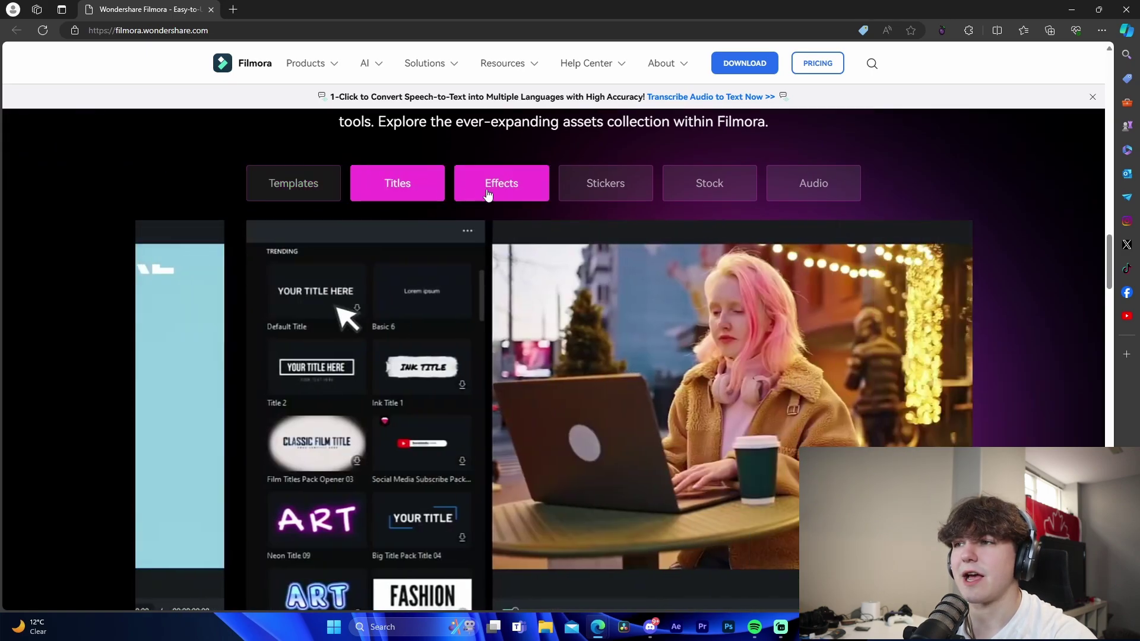
{"action": "scroll", "coordinate": [616, 387], "scroll_direction": "down", "scroll_amount": 15}
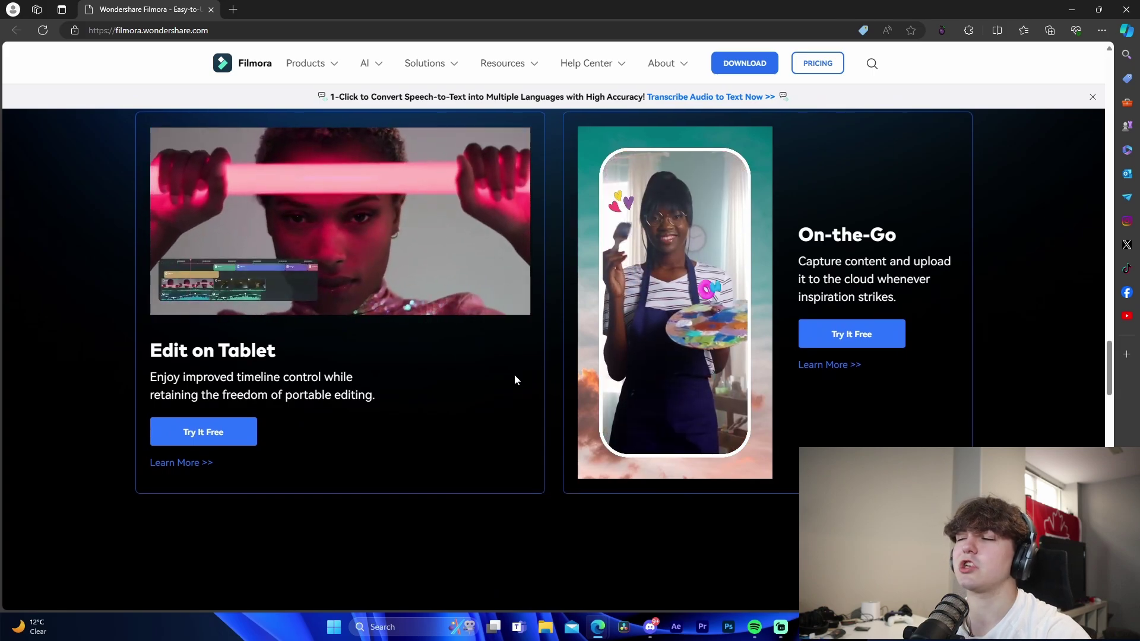
{"action": "scroll", "coordinate": [386, 307], "scroll_direction": "down", "scroll_amount": 10}
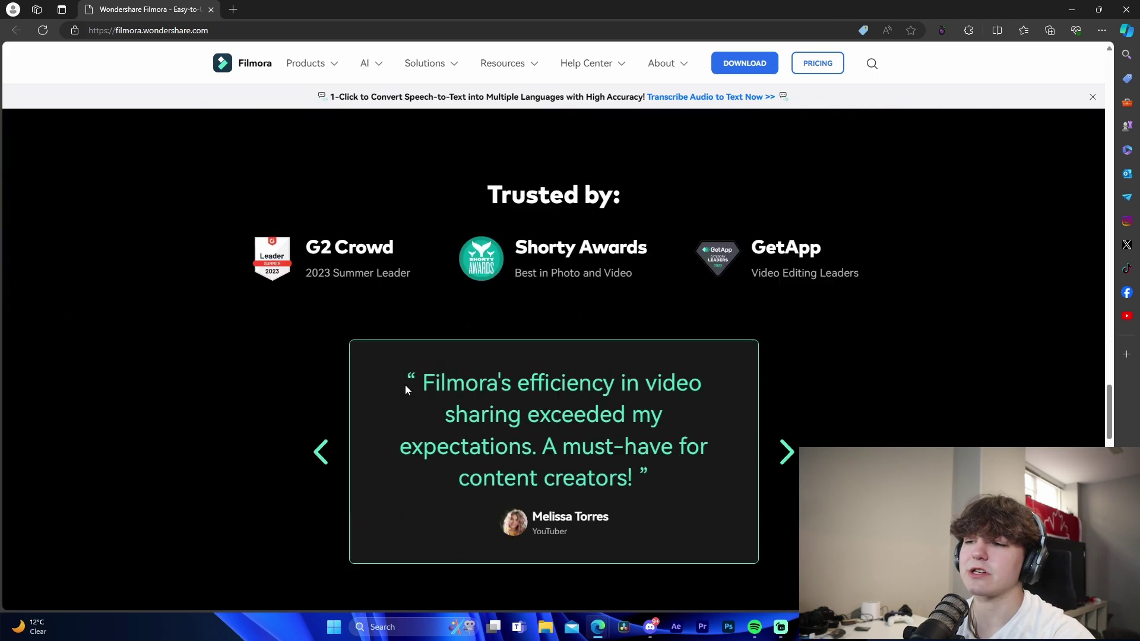
{"action": "scroll", "coordinate": [371, 359], "scroll_direction": "up", "scroll_amount": 4}
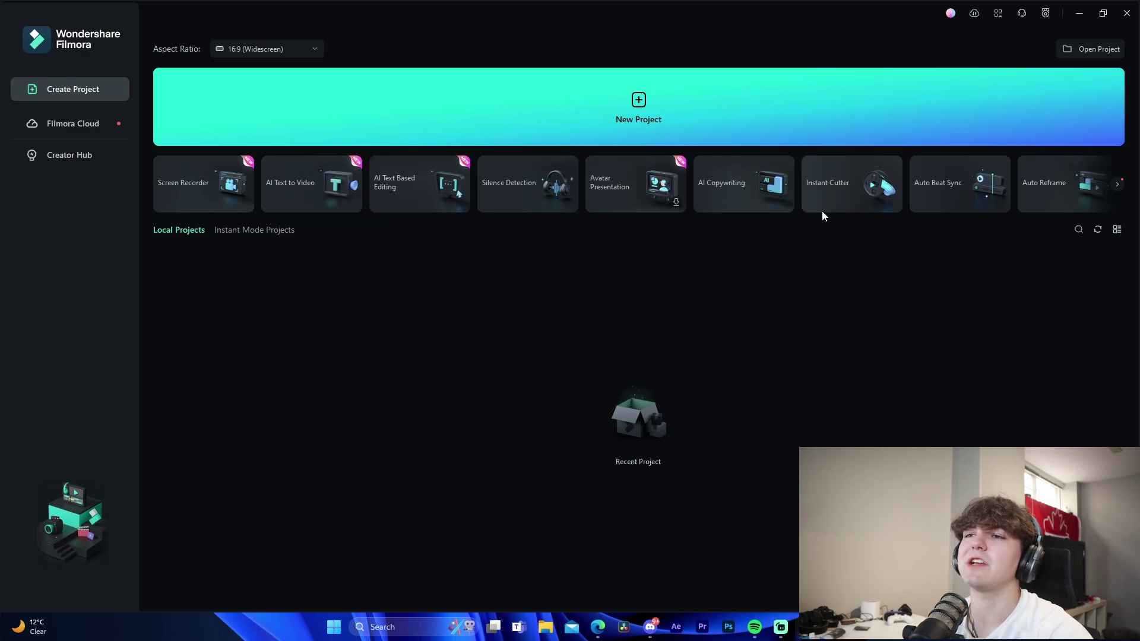
Choose New Project on the Filmora start screen to open an empty editor
{"action": "mouse_move", "coordinate": [834, 212]}
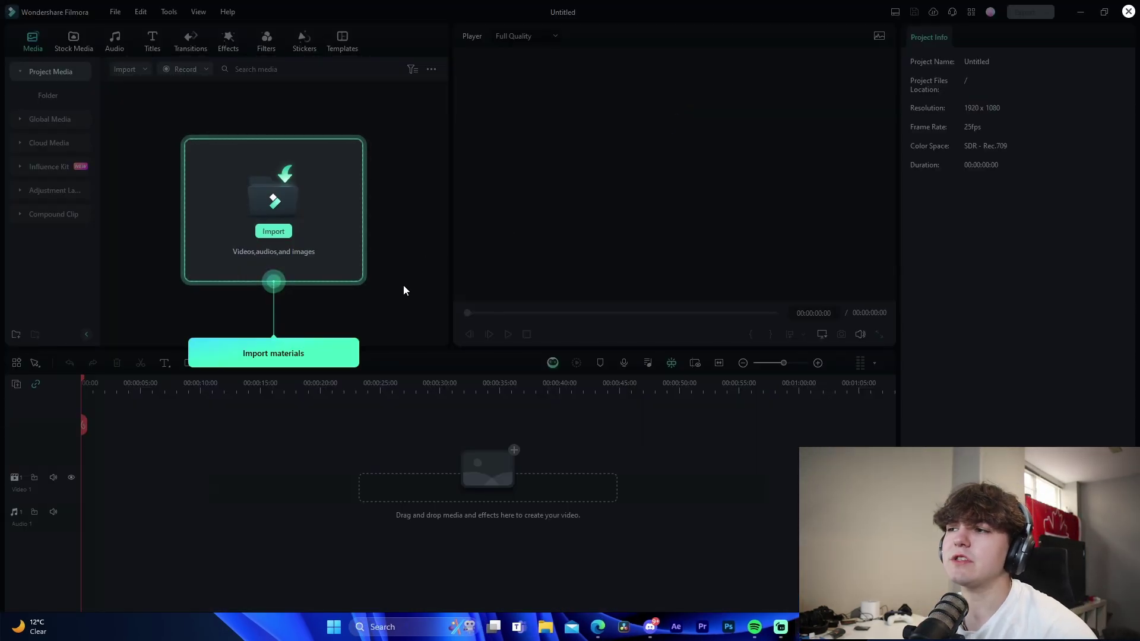
Import user guide.mp4 into the media panel and place it on the timeline
{"action": "left_click", "coordinate": [247, 277]}
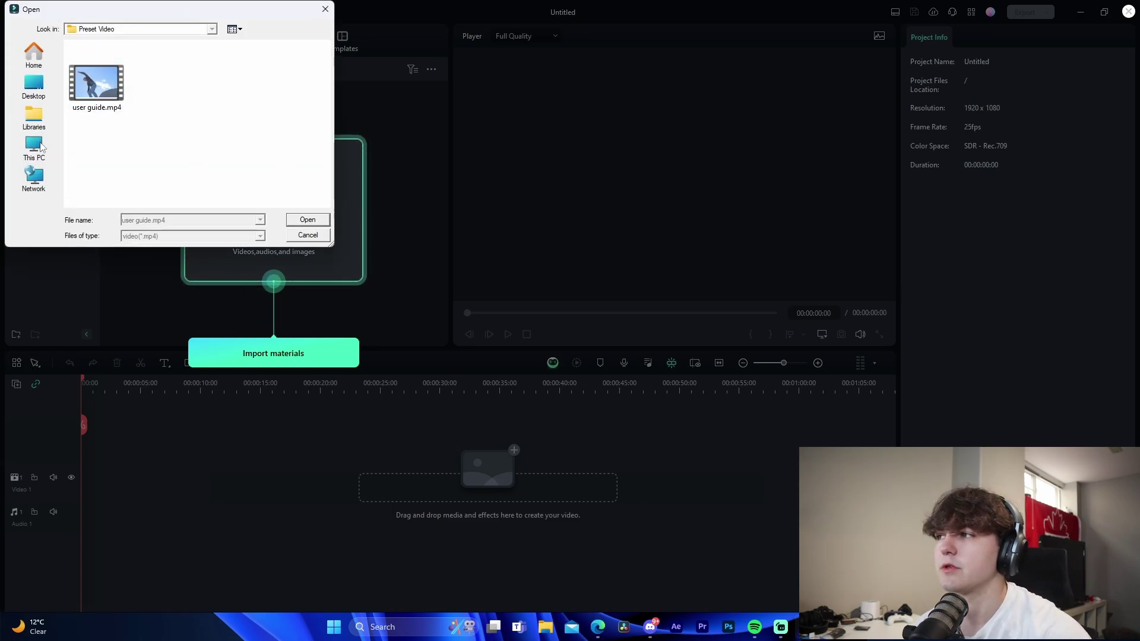
{"action": "left_click_drag", "start_coordinate": [284, 252], "coordinate": [261, 376]}
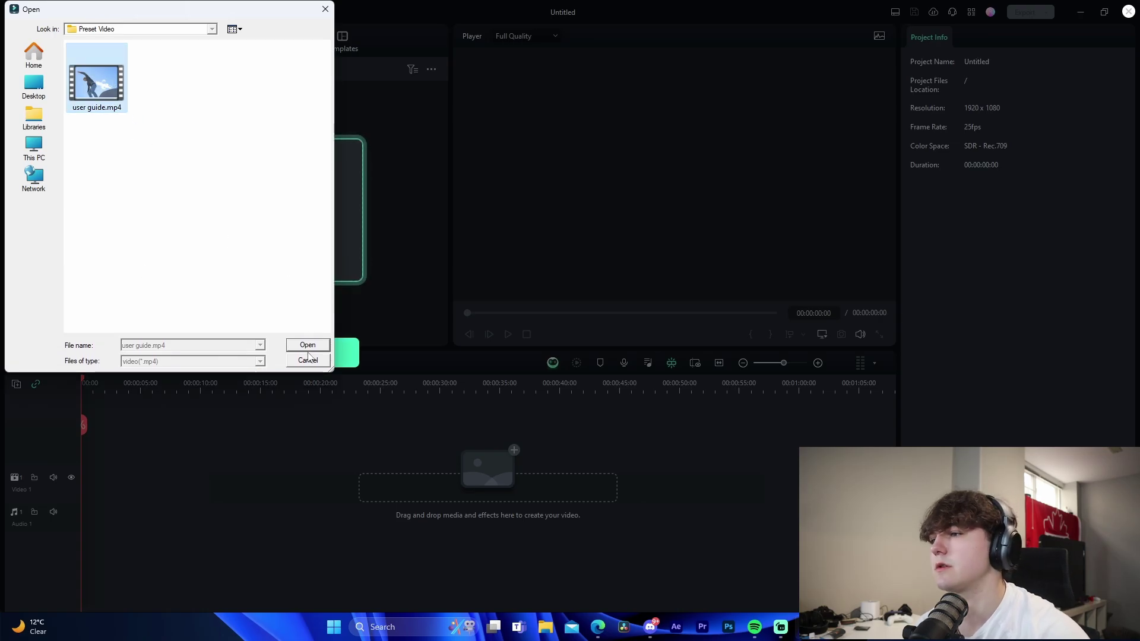
{"action": "left_click", "coordinate": [306, 349]}
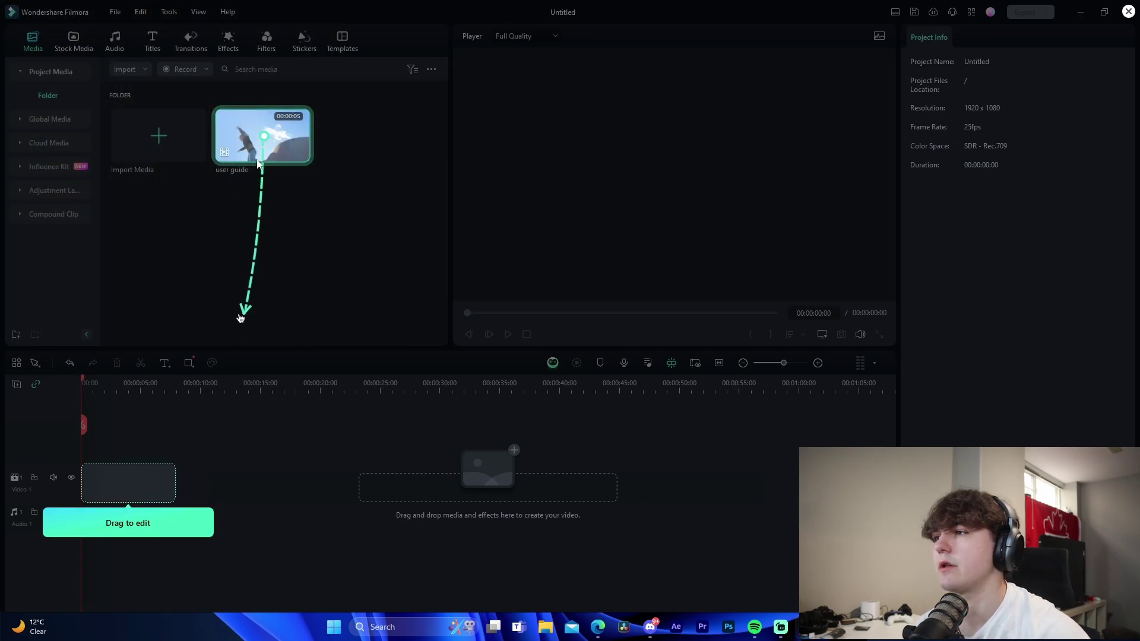
{"action": "left_click_drag", "start_coordinate": [258, 164], "coordinate": [128, 482]}
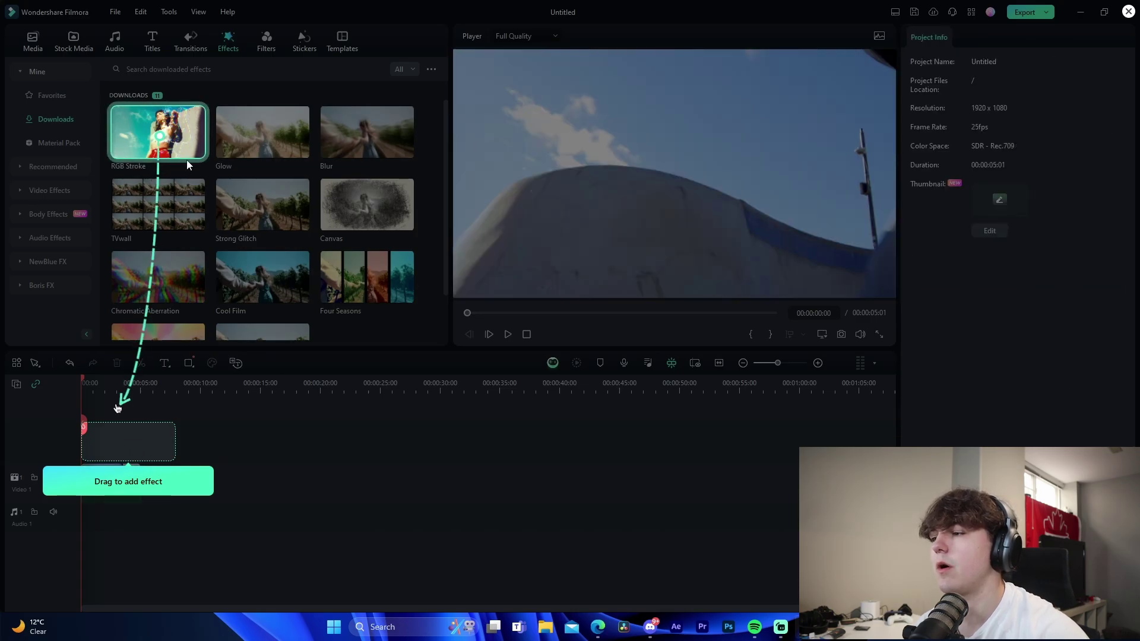
Apply the RGB Stroke effect to the clip, play it back, and export the video
{"action": "left_click_drag", "start_coordinate": [110, 439], "coordinate": [113, 450]}
{"action": "left_click", "coordinate": [507, 335]}
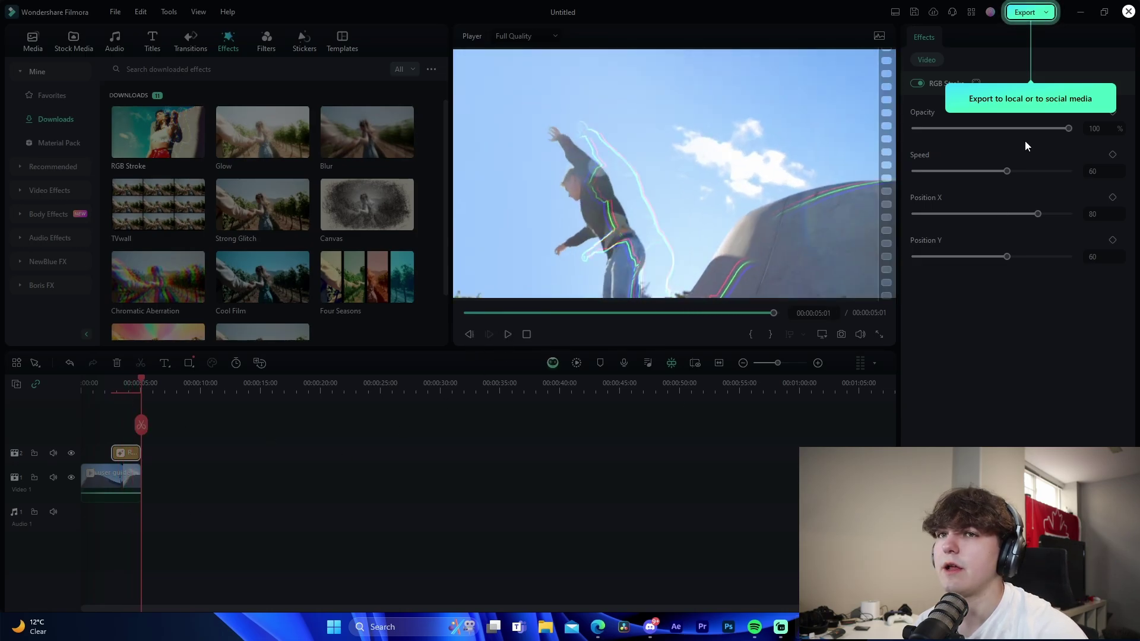
{"action": "left_click", "coordinate": [1025, 12]}
{"action": "left_click", "coordinate": [775, 454]}
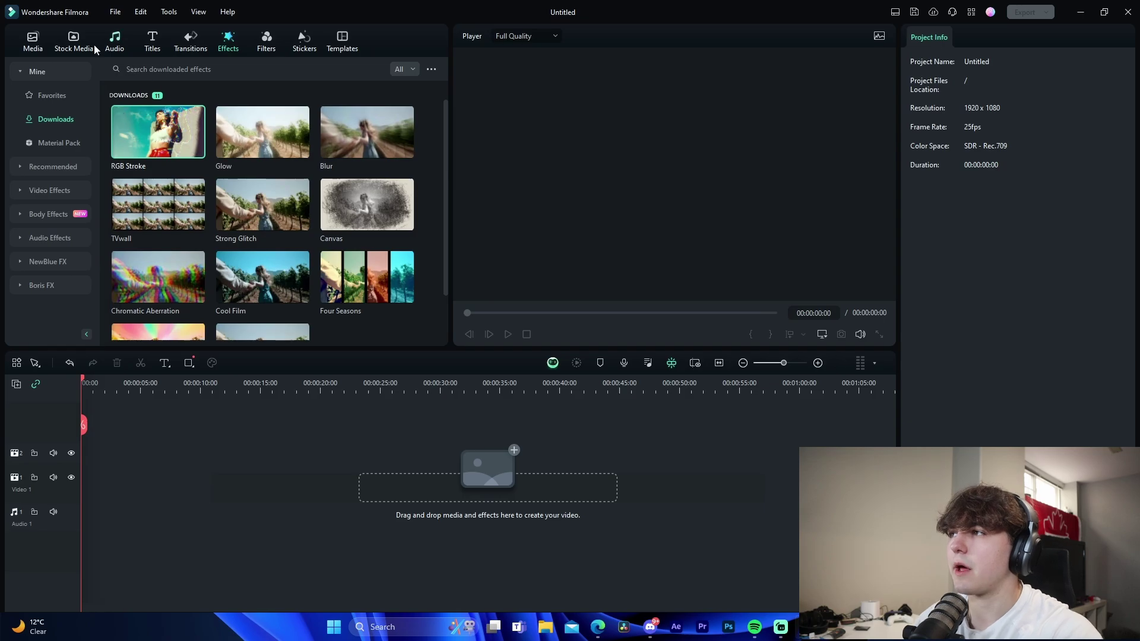
Delete the user guide clip from the project's media library
{"action": "left_click", "coordinate": [33, 40]}
{"action": "key", "text": "Delete"}
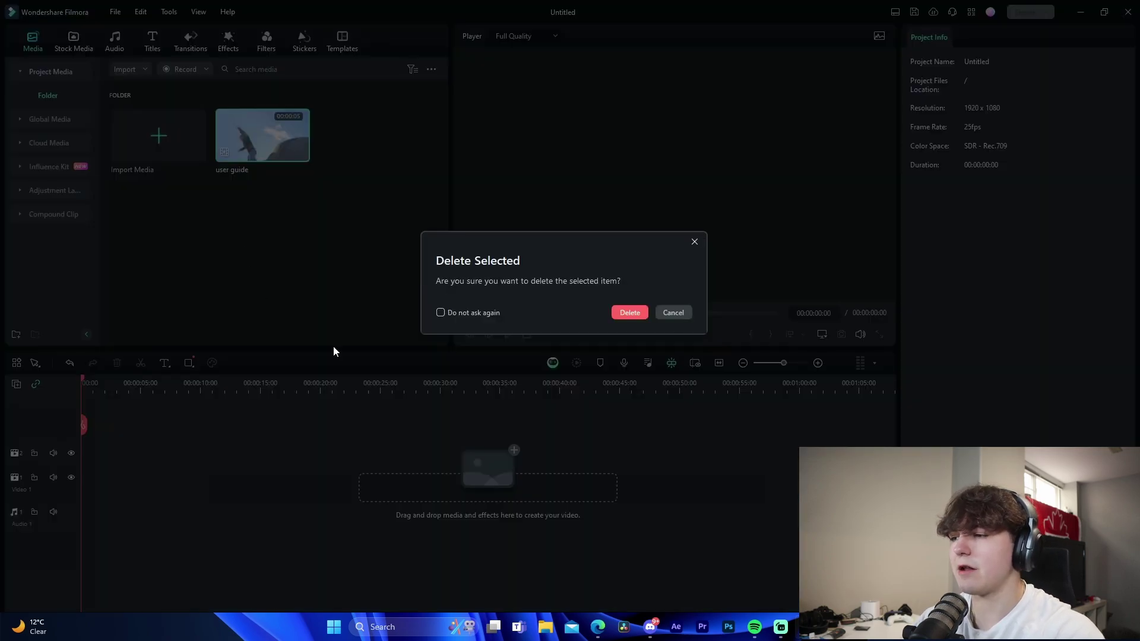
{"action": "left_click", "coordinate": [629, 313]}
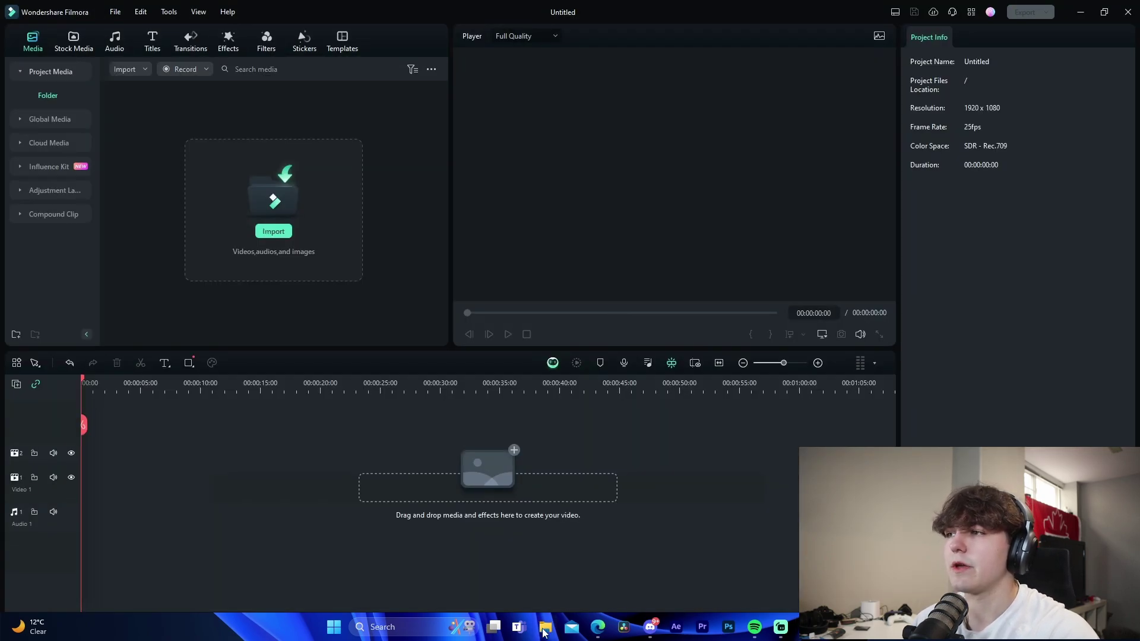
Import MVI_2861.MP4 from the E: drive's Cam Footage folder into Filmora's media
{"action": "key", "text": "super+e"}
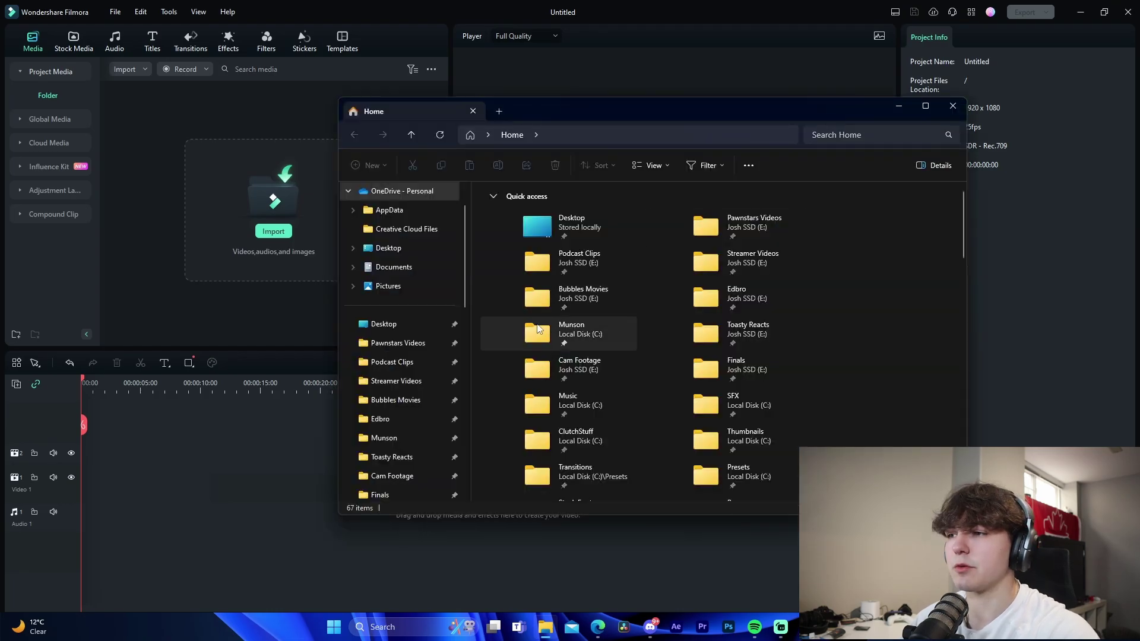
{"action": "left_click", "coordinate": [386, 477]}
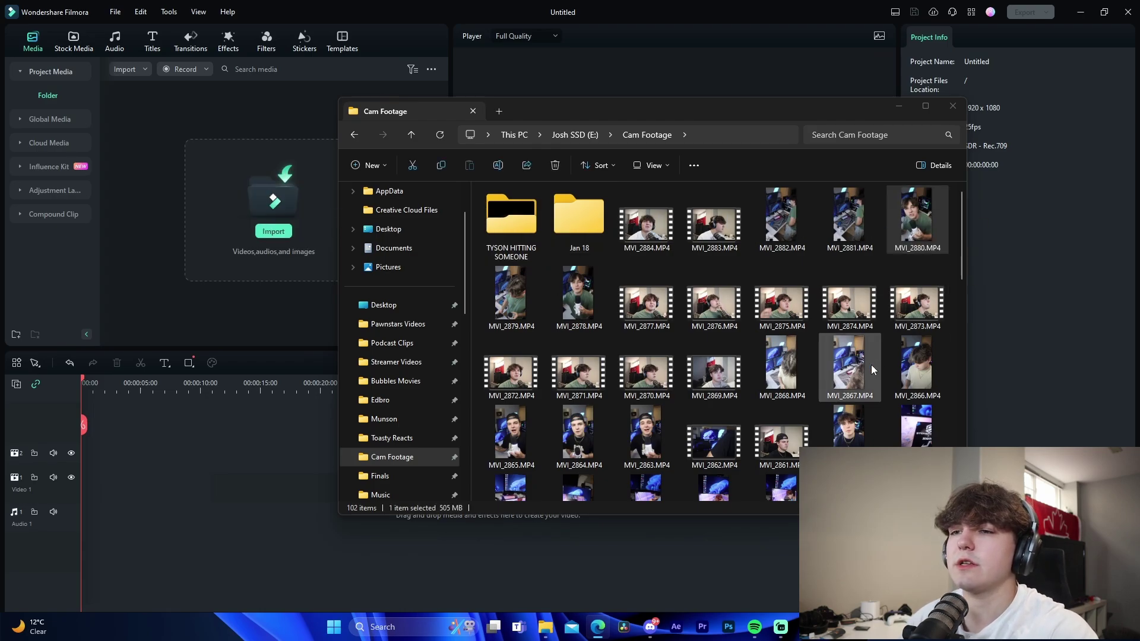
{"action": "left_click_drag", "start_coordinate": [855, 302], "coordinate": [267, 249]}
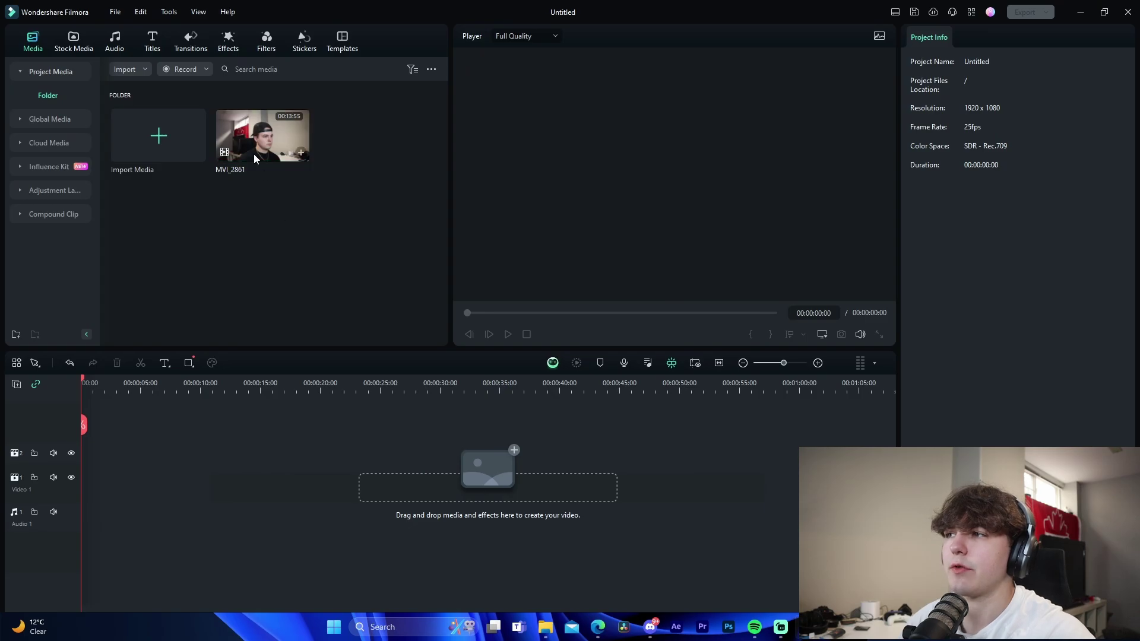
Place MVI_2861 on Video 1, match the project to the clip, and move the playhead to about 20 seconds
{"action": "left_click_drag", "start_coordinate": [254, 156], "coordinate": [92, 484]}
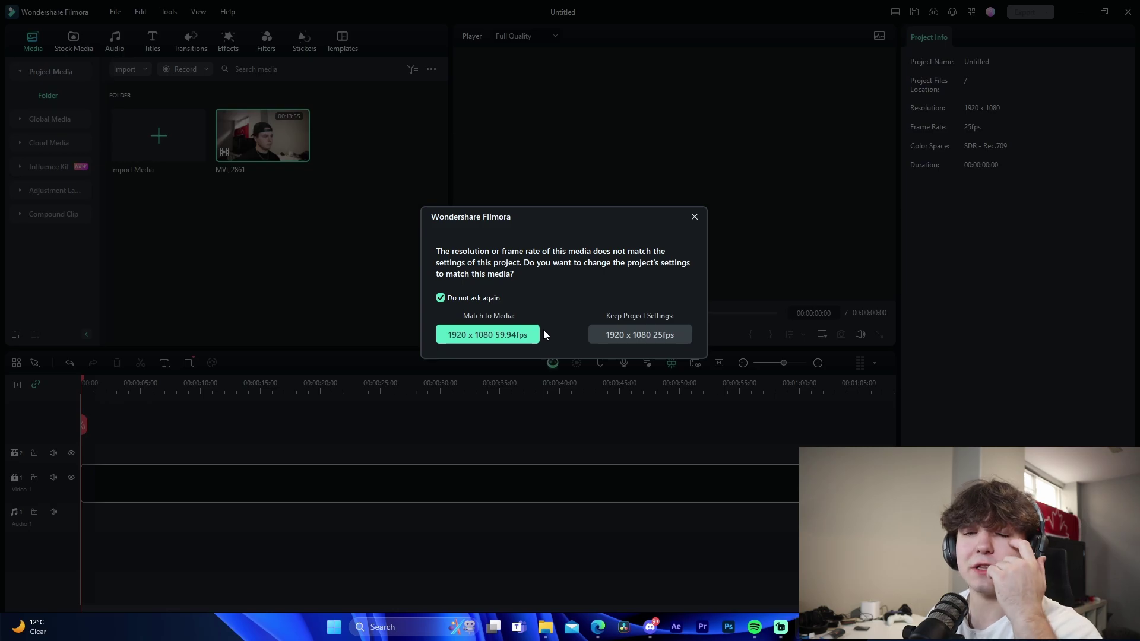
{"action": "left_click", "coordinate": [531, 336]}
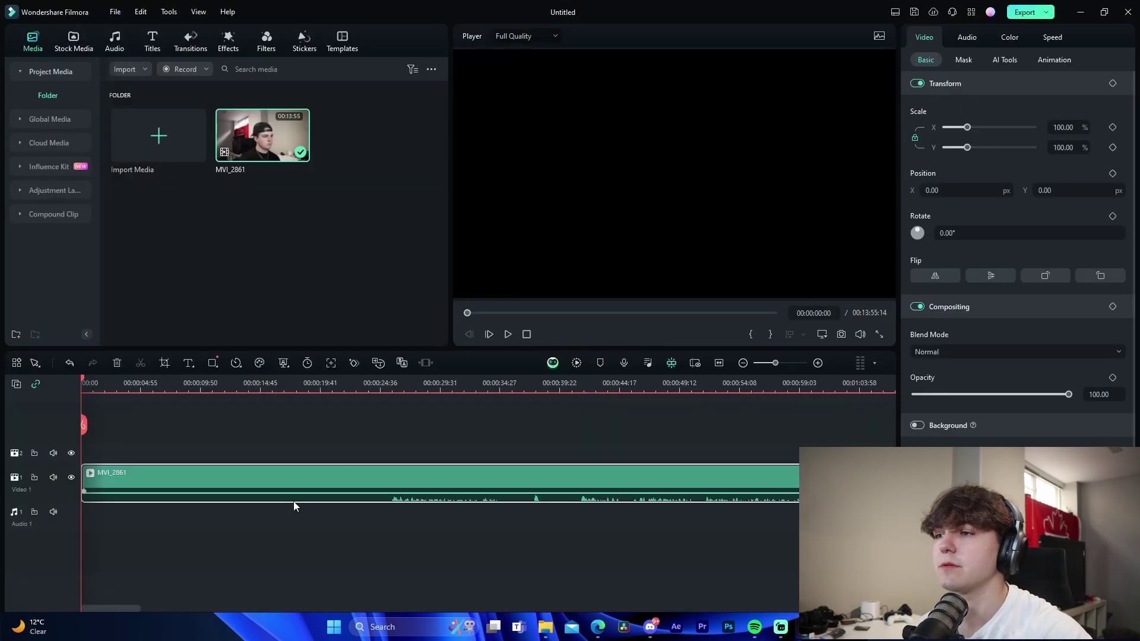
{"action": "left_click", "coordinate": [191, 383]}
{"action": "left_click", "coordinate": [302, 382]}
{"action": "left_click", "coordinate": [424, 383]}
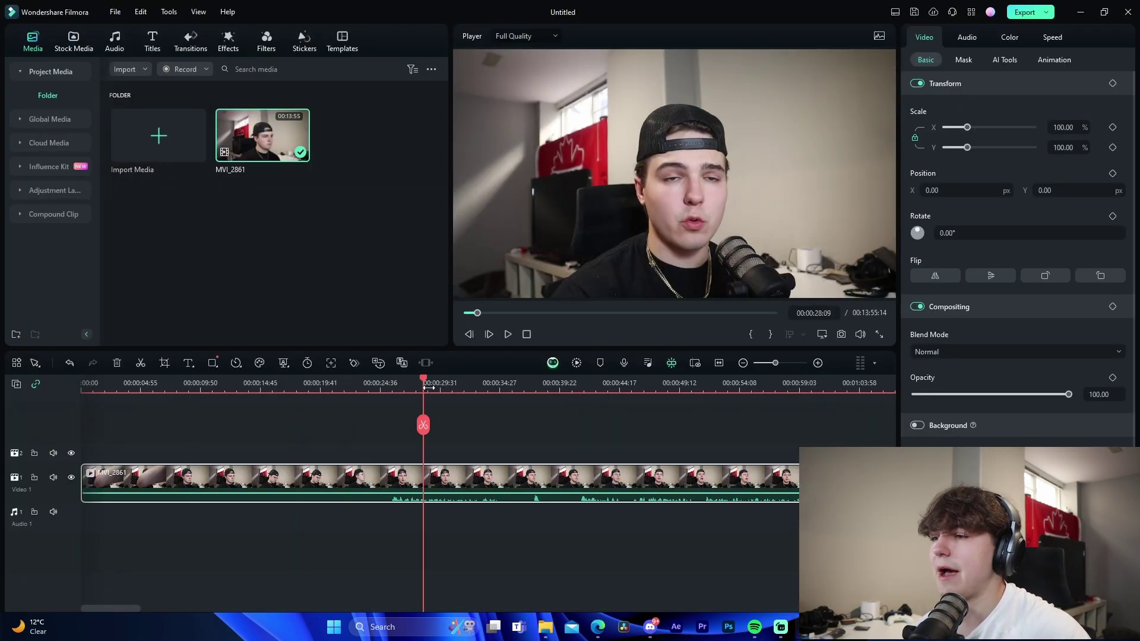
{"action": "left_click", "coordinate": [332, 383]}
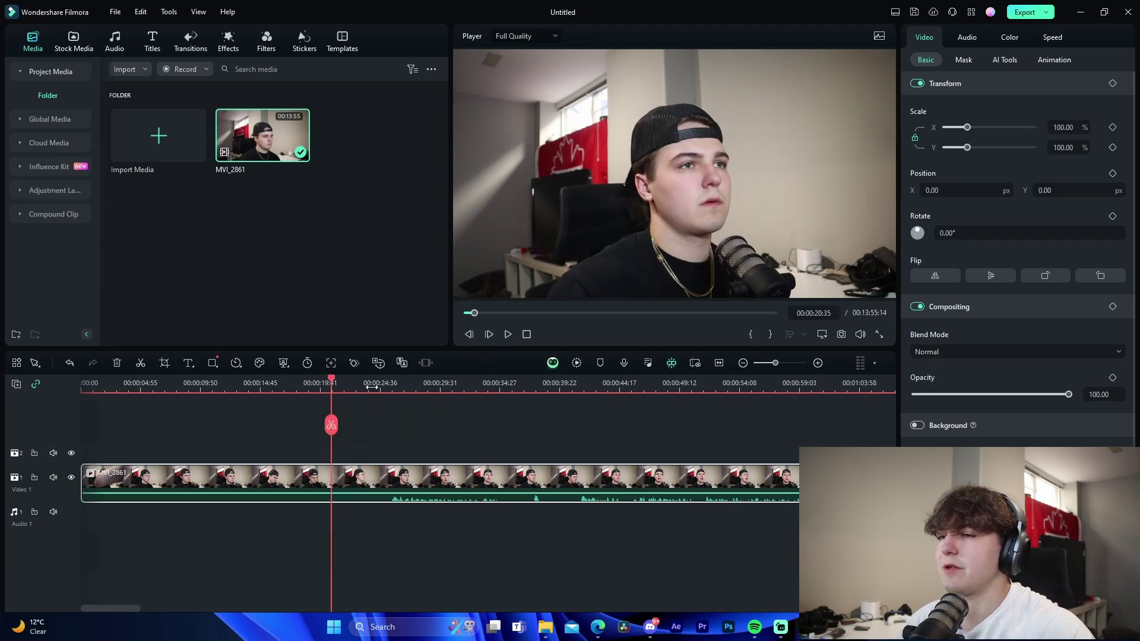
Resize the timeline tracks and scrub to set a cut near 24 seconds
{"action": "scroll", "coordinate": [607, 383], "scroll_direction": "up", "scroll_amount": 5}
{"action": "scroll", "coordinate": [539, 383], "scroll_direction": "down", "scroll_amount": 10}
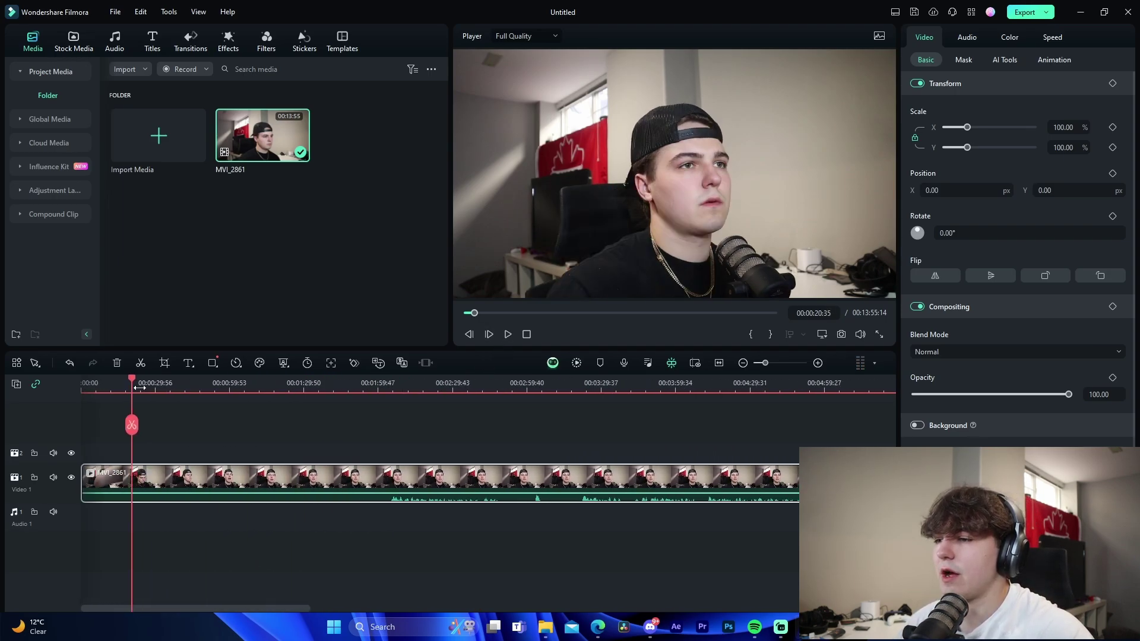
{"action": "scroll", "coordinate": [92, 397], "scroll_direction": "up", "scroll_amount": 3}
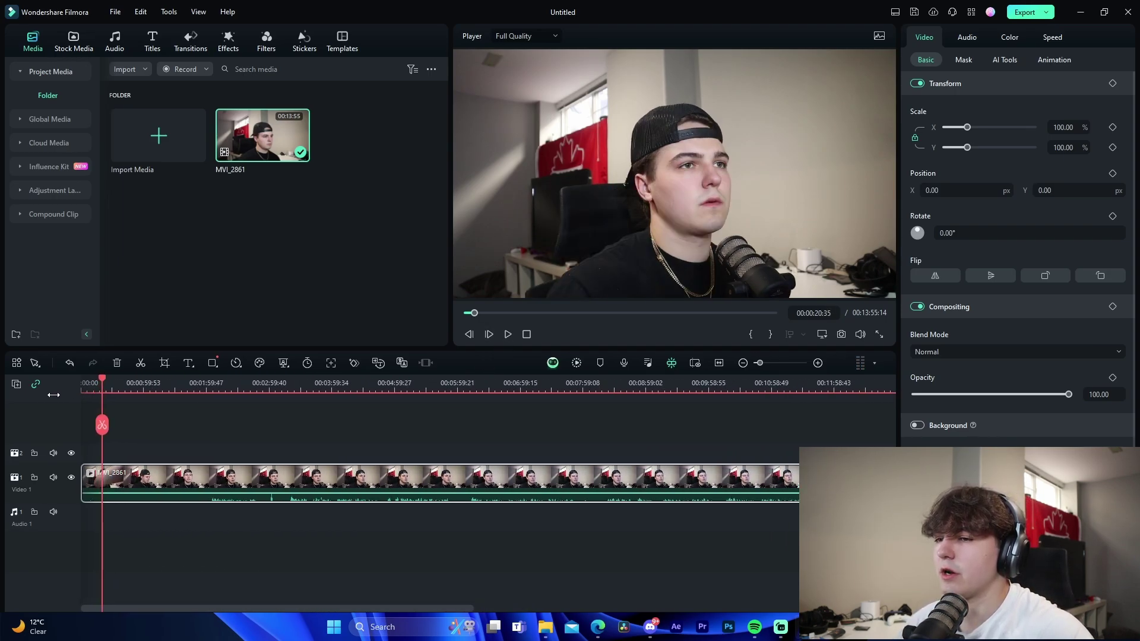
{"action": "left_click_drag", "start_coordinate": [114, 380], "coordinate": [117, 422]}
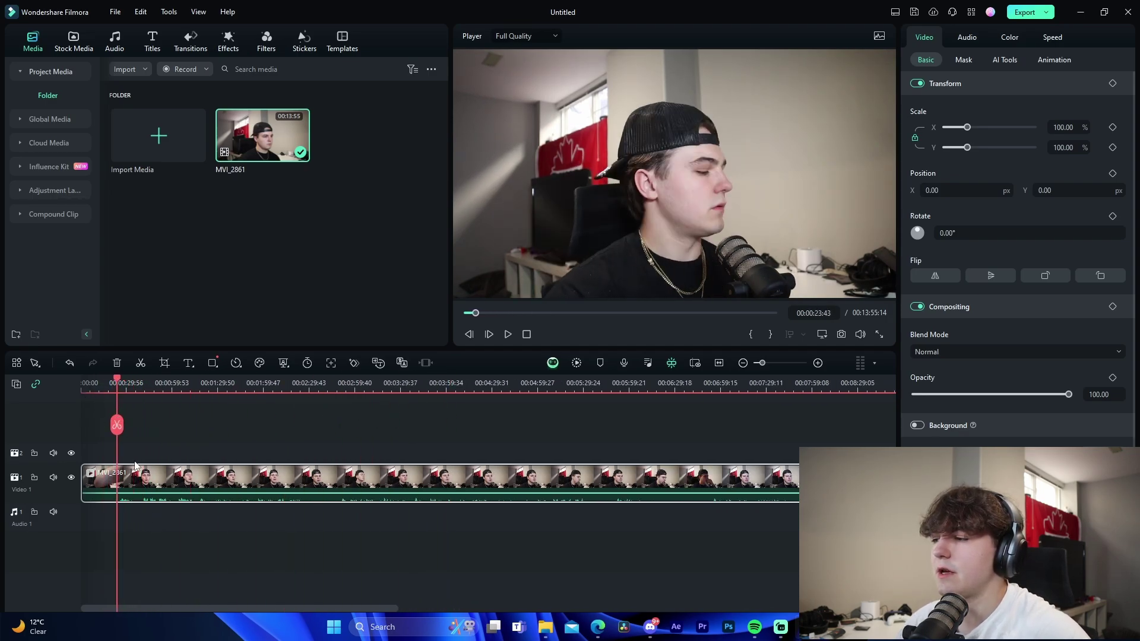
{"action": "left_click_drag", "start_coordinate": [59, 507], "coordinate": [74, 543]}
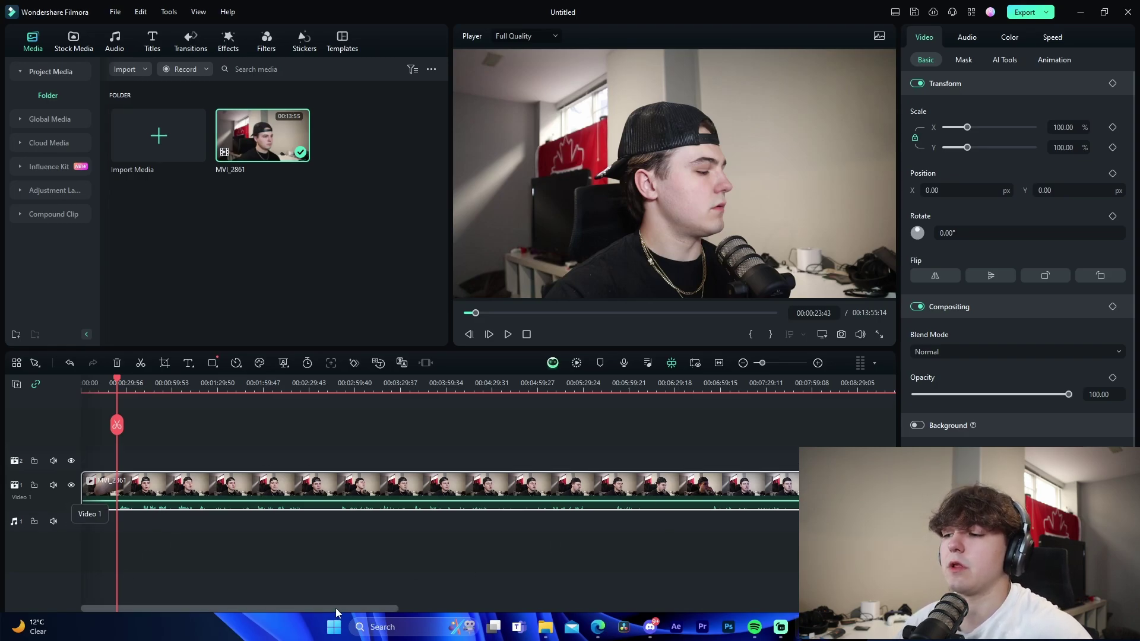
{"action": "scroll", "coordinate": [320, 605], "scroll_direction": "down", "scroll_amount": 2}
{"action": "scroll", "coordinate": [291, 600], "scroll_direction": "up", "scroll_amount": 2}
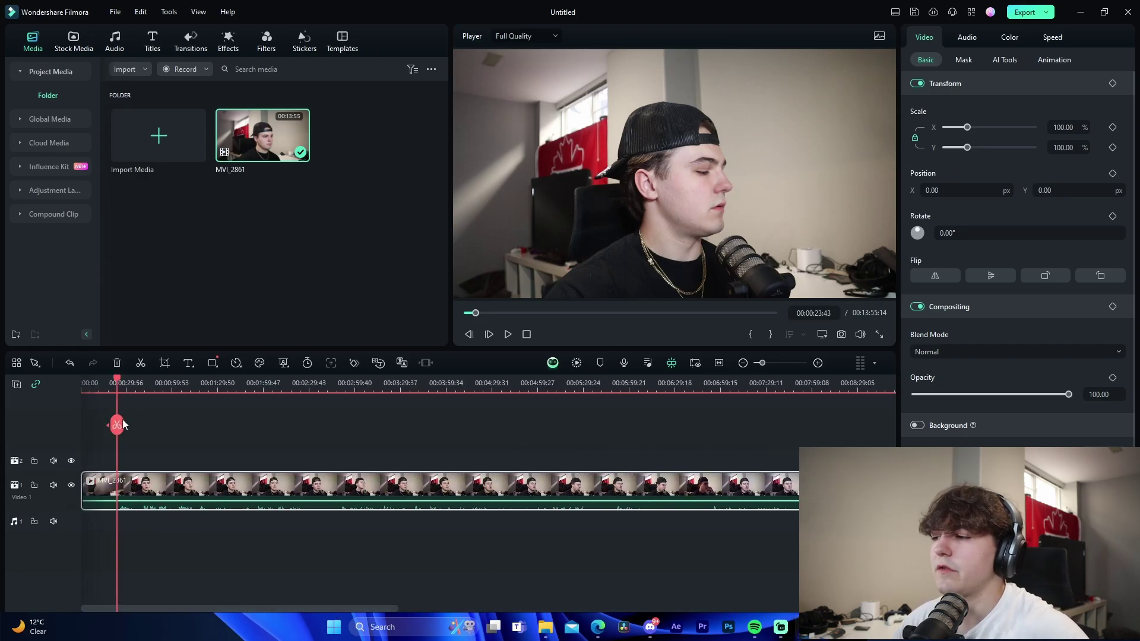
{"action": "left_click_drag", "start_coordinate": [123, 424], "coordinate": [117, 488]}
Delete the first split section, zoom in, and trim the start of MVI_2861
{"action": "key", "text": "Delete"}
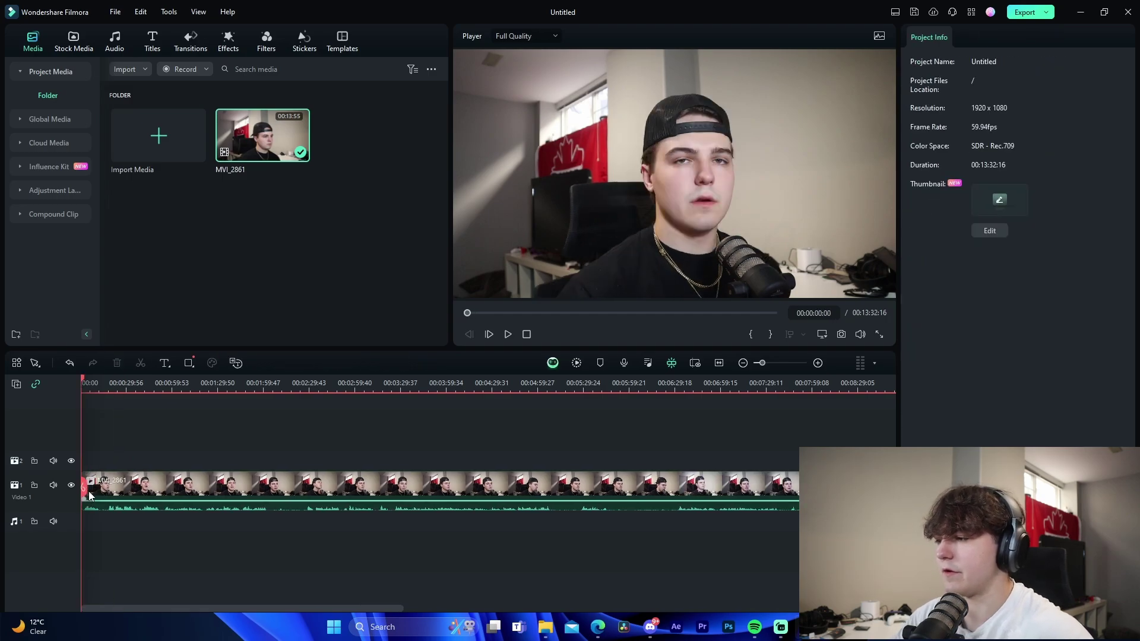
{"action": "left_click", "coordinate": [818, 363]}
{"action": "left_click", "coordinate": [818, 363]}
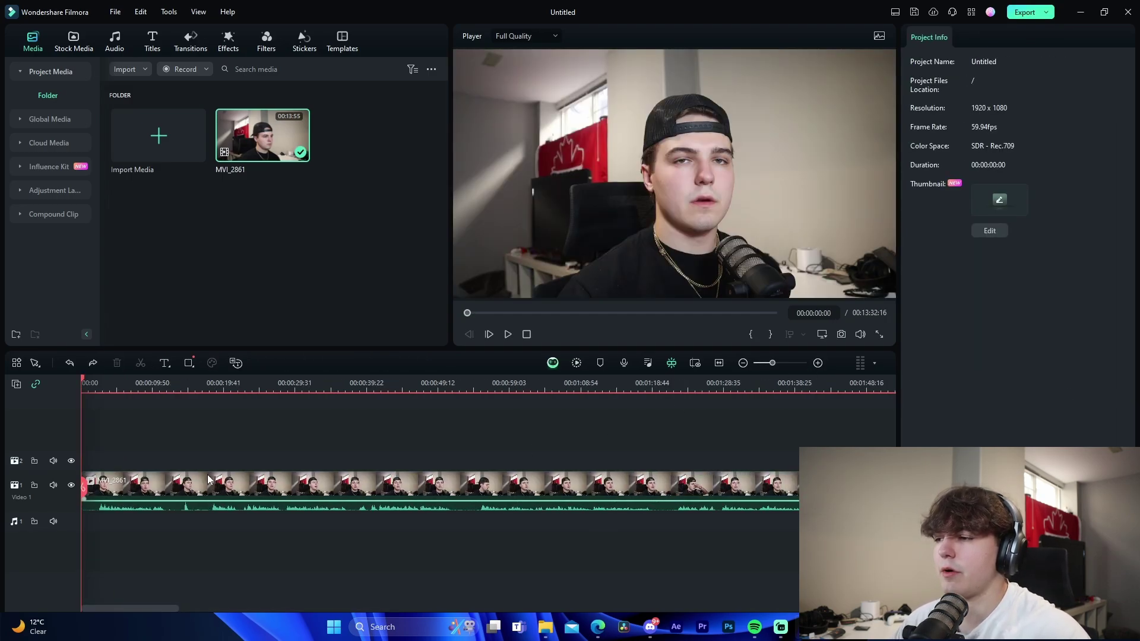
{"action": "left_click", "coordinate": [86, 486]}
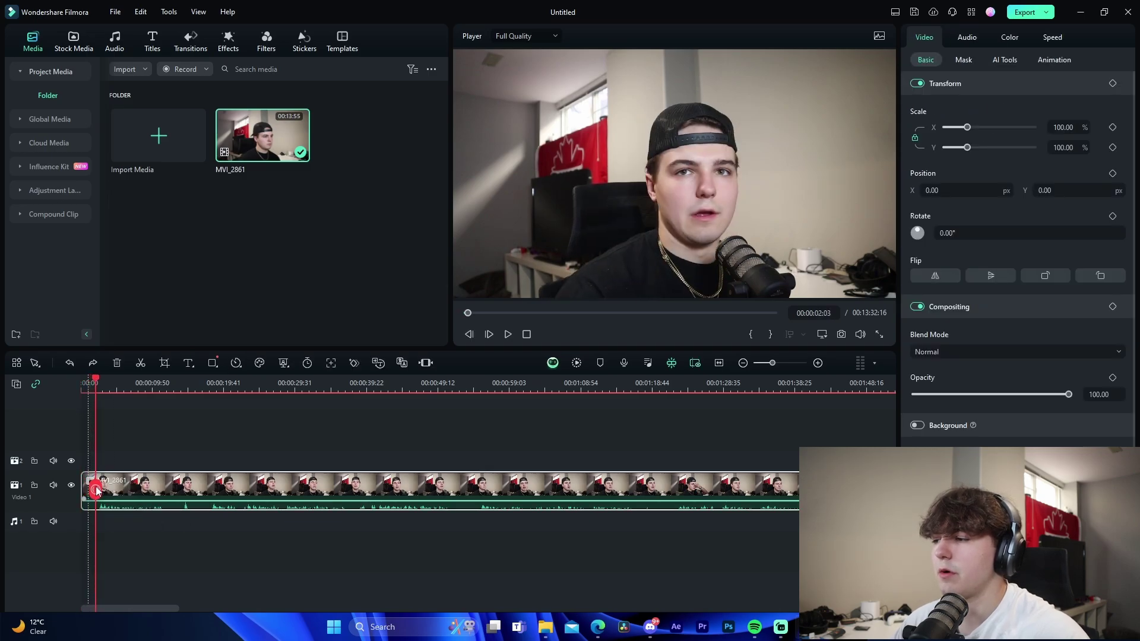
{"action": "left_click_drag", "start_coordinate": [86, 487], "coordinate": [170, 487]}
Split at 00:00:09:50 and about 16 seconds, trim the middle piece, then delete the short first clip
{"action": "left_click", "coordinate": [168, 478]}
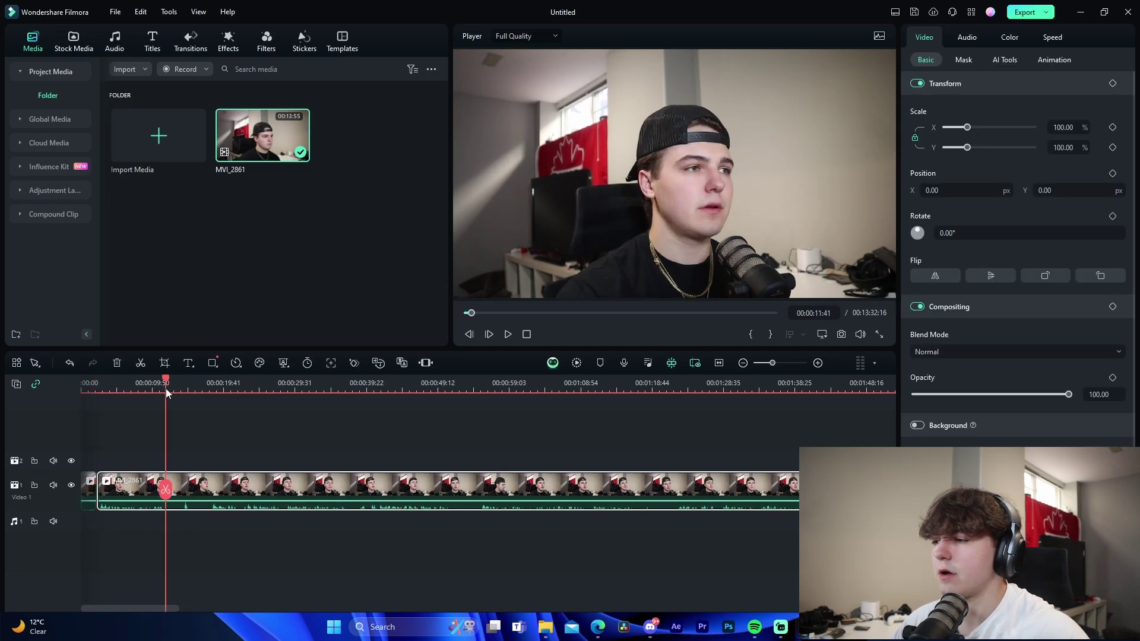
{"action": "left_click", "coordinate": [165, 488]}
{"action": "left_click_drag", "start_coordinate": [193, 387], "coordinate": [208, 386]}
{"action": "left_click", "coordinate": [208, 488]}
{"action": "left_click_drag", "start_coordinate": [207, 498], "coordinate": [187, 510]}
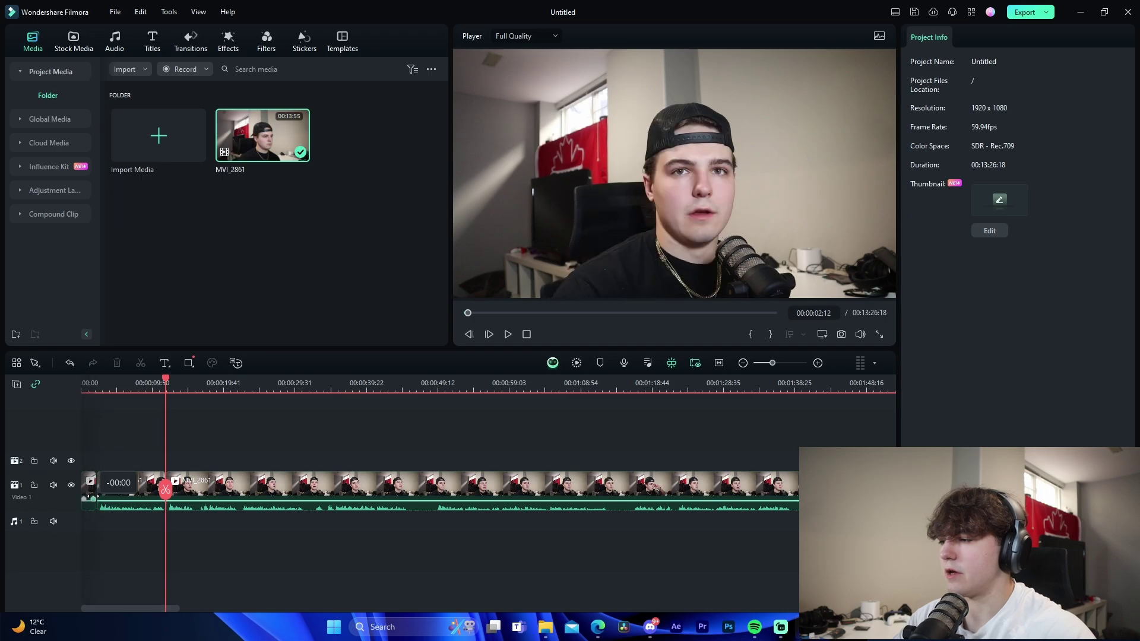
{"action": "left_click", "coordinate": [89, 500]}
{"action": "key", "text": "Delete"}
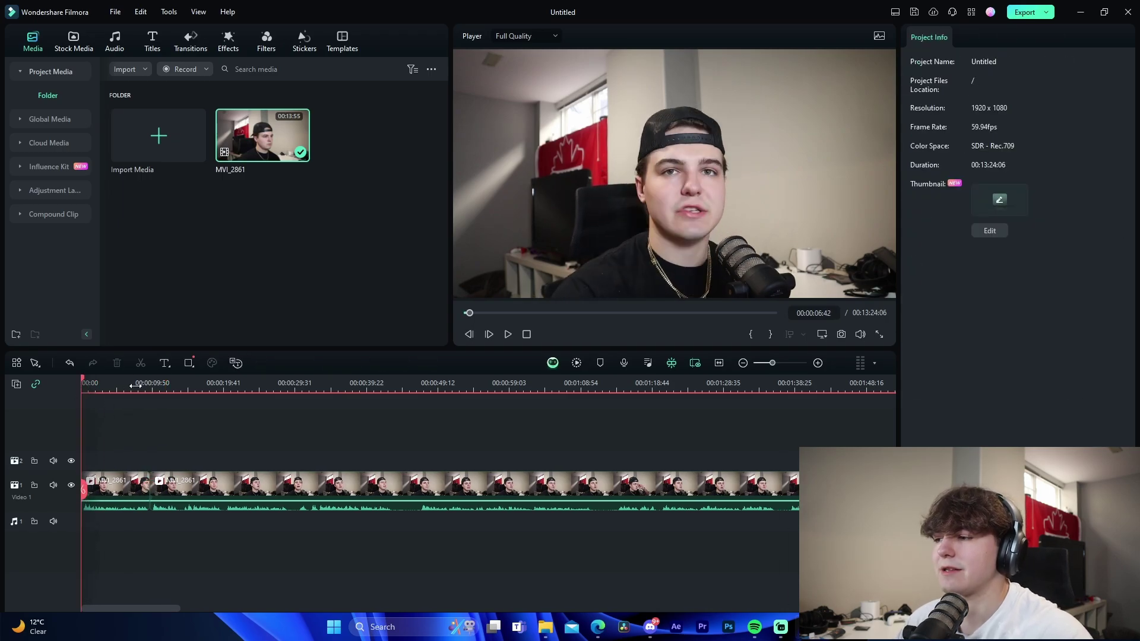
Save the project with Ctrl+S, keeping the default name Untitled.wfp
{"action": "key", "text": "ctrl+s"}
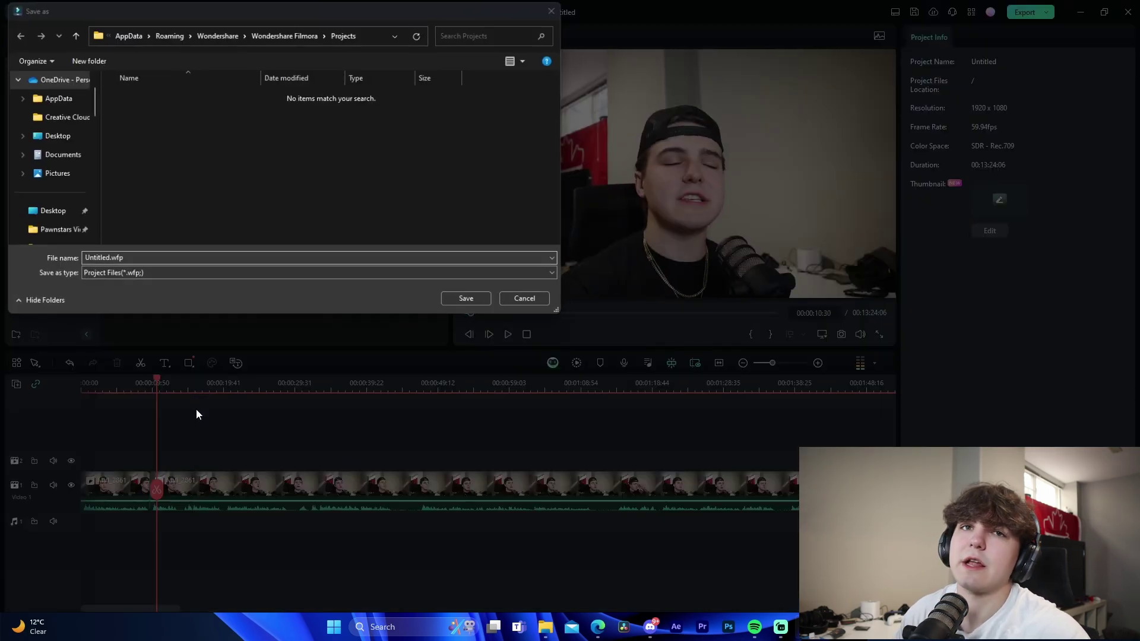
{"action": "left_click", "coordinate": [556, 10]}
{"action": "key", "text": "ctrl+s"}
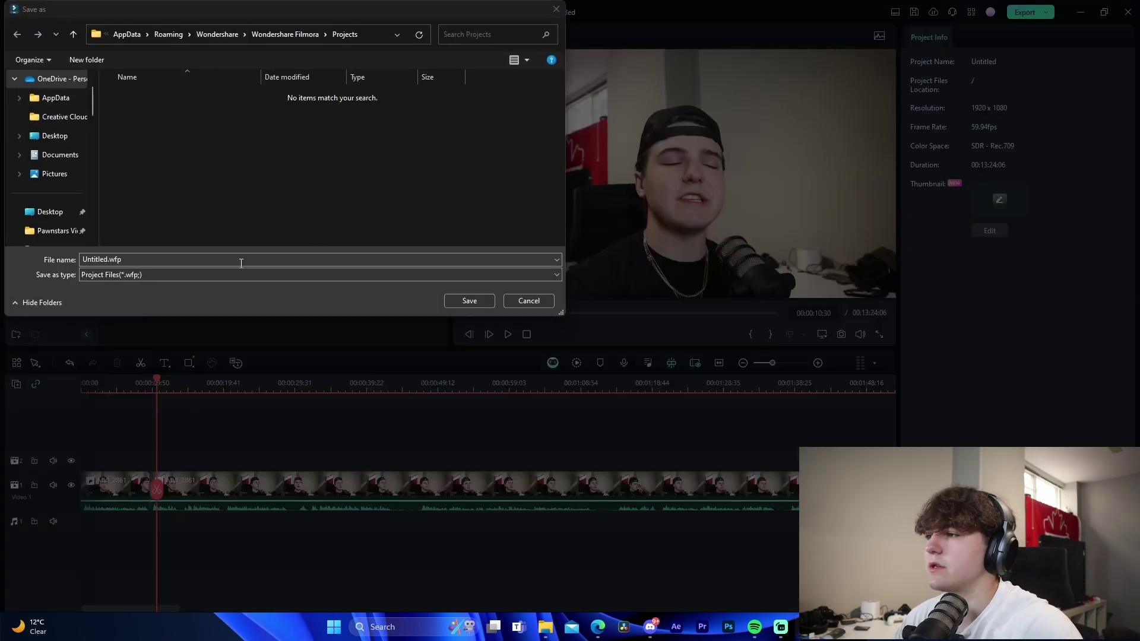
{"action": "left_click", "coordinate": [462, 300]}
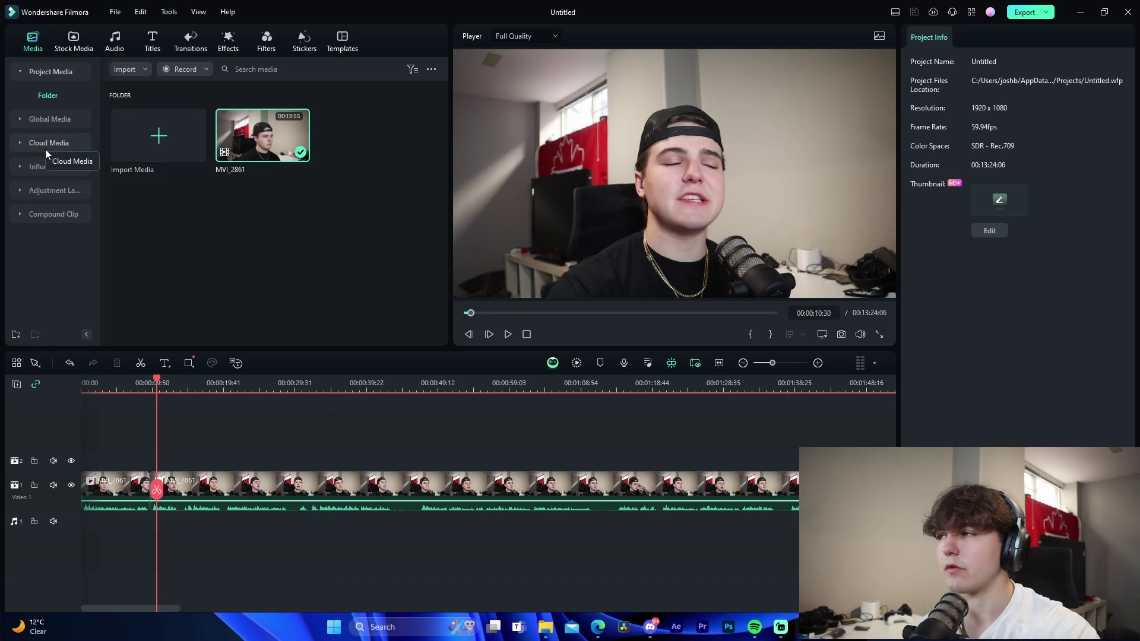
Try the RGB Stroke, Glow and Blur effects on the clip, undoing each one
{"action": "left_click", "coordinate": [227, 43]}
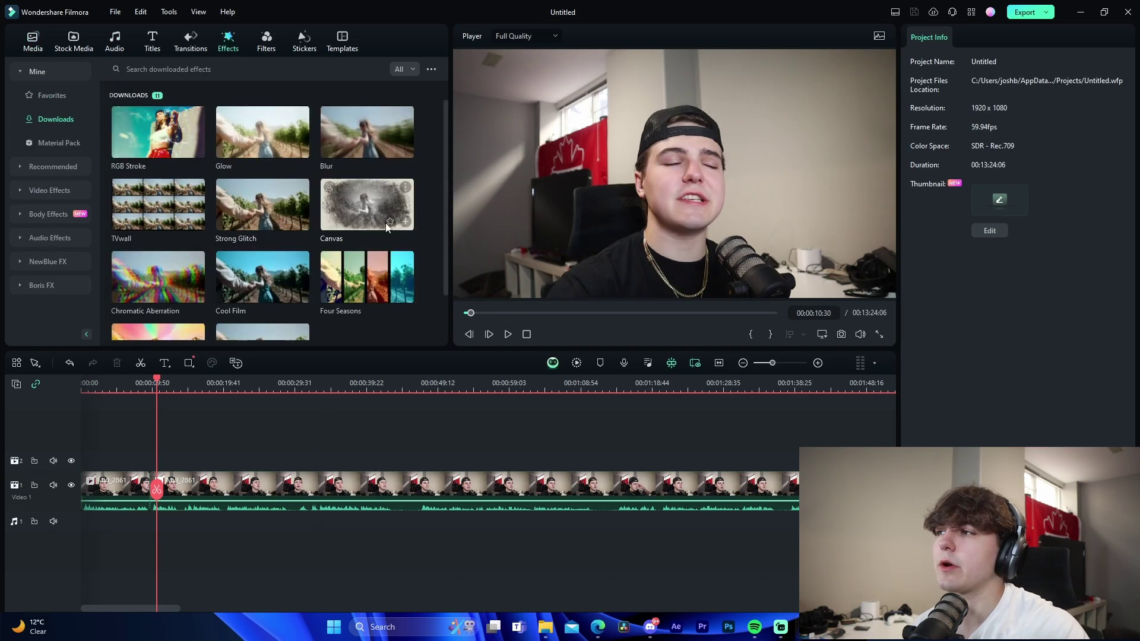
{"action": "scroll", "coordinate": [447, 222], "scroll_direction": "down", "scroll_amount": 1}
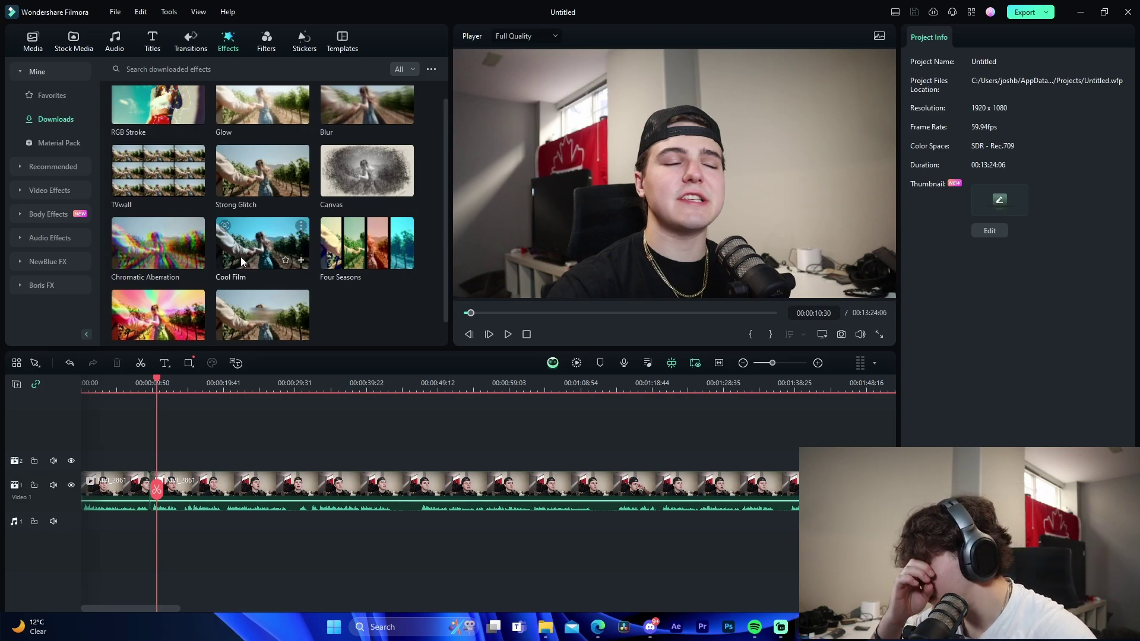
{"action": "scroll", "coordinate": [238, 255], "scroll_direction": "up", "scroll_amount": 1}
{"action": "left_click_drag", "start_coordinate": [128, 134], "coordinate": [193, 493]}
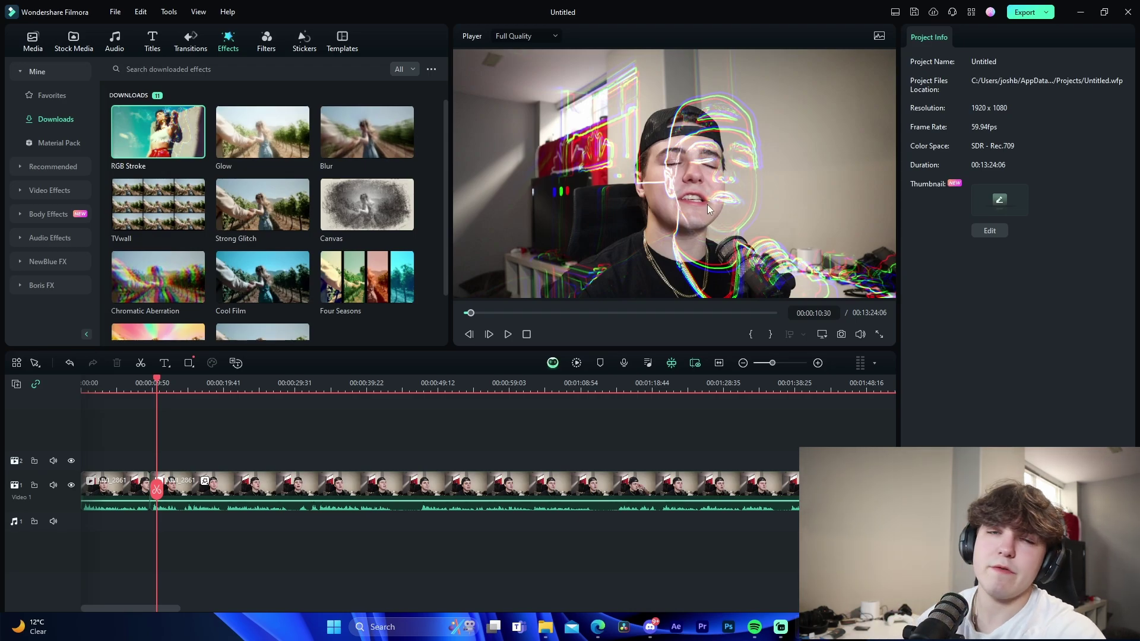
{"action": "key", "text": "ctrl+z"}
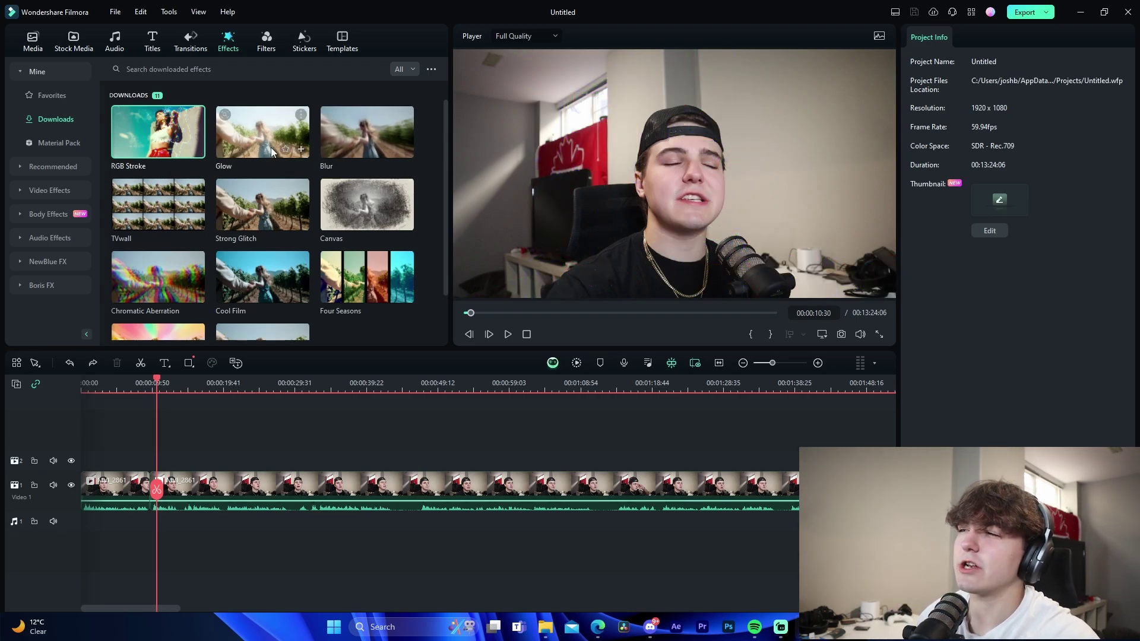
{"action": "left_click_drag", "start_coordinate": [262, 132], "coordinate": [237, 484]}
{"action": "key", "text": "ctrl+z"}
{"action": "left_click_drag", "start_coordinate": [357, 126], "coordinate": [257, 483]}
{"action": "key", "text": "ctrl+z"}
Try TVwall, Strong Glitch, Canvas and Chromatic Aberration at about 00:00:10:38, undoing Chromatic Aberration
{"action": "left_click_drag", "start_coordinate": [158, 204], "coordinate": [196, 478]}
{"action": "key", "text": "ctrl+z"}
{"action": "left_click_drag", "start_coordinate": [263, 205], "coordinate": [209, 473]}
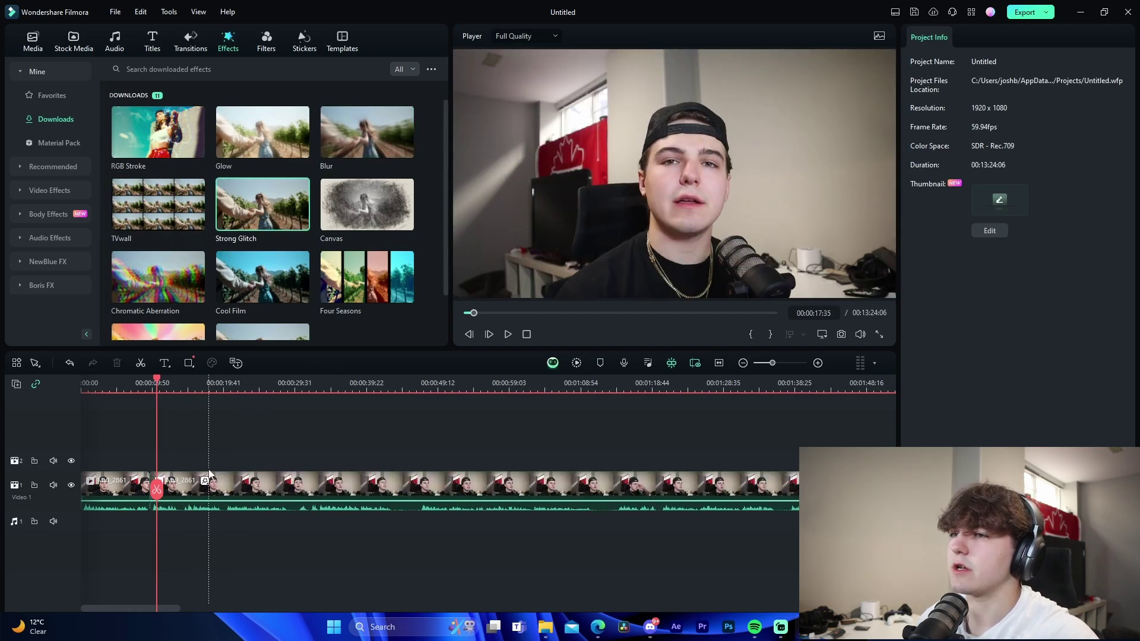
{"action": "left_click", "coordinate": [162, 383]}
{"action": "left_click_drag", "start_coordinate": [162, 382], "coordinate": [157, 385]}
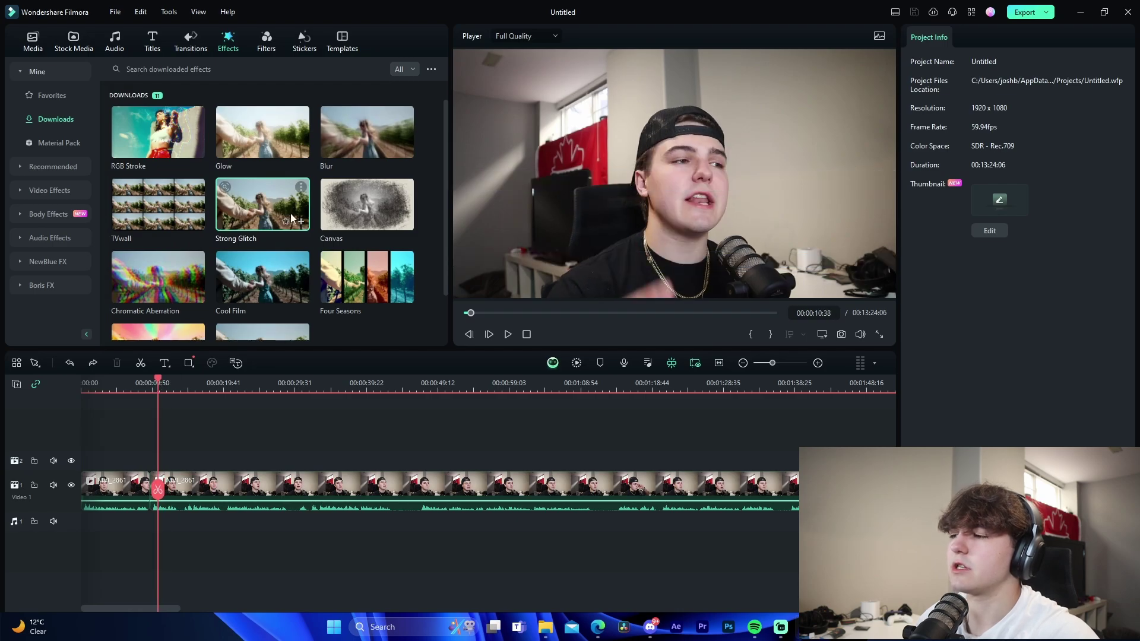
{"action": "left_click", "coordinate": [366, 220]}
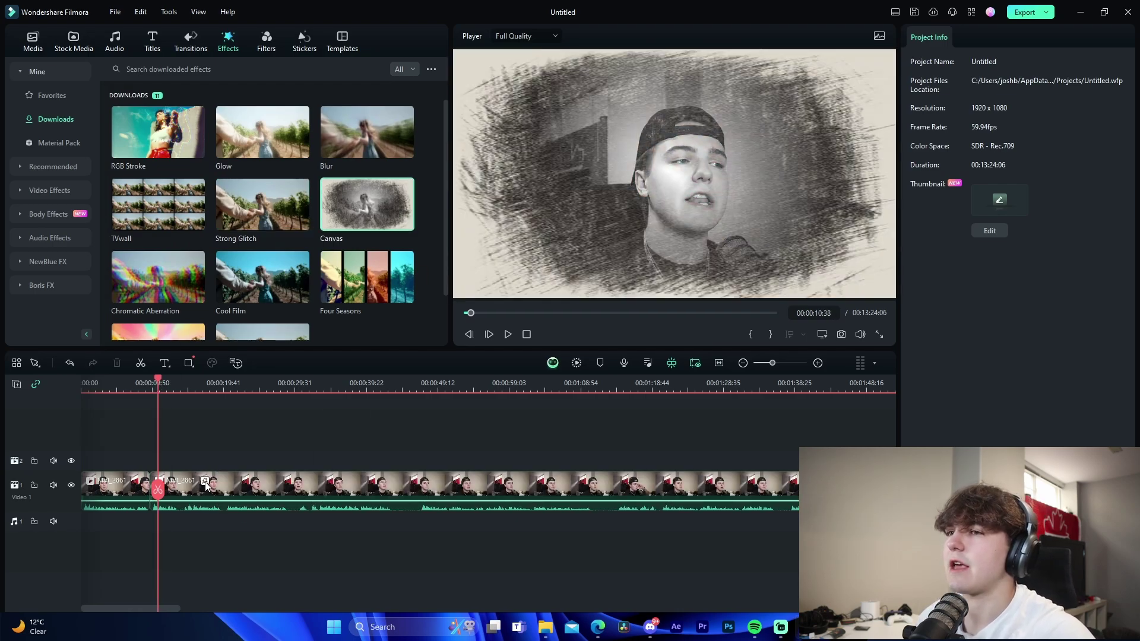
{"action": "left_click_drag", "start_coordinate": [155, 281], "coordinate": [232, 492]}
{"action": "key", "text": "ctrl+z"}
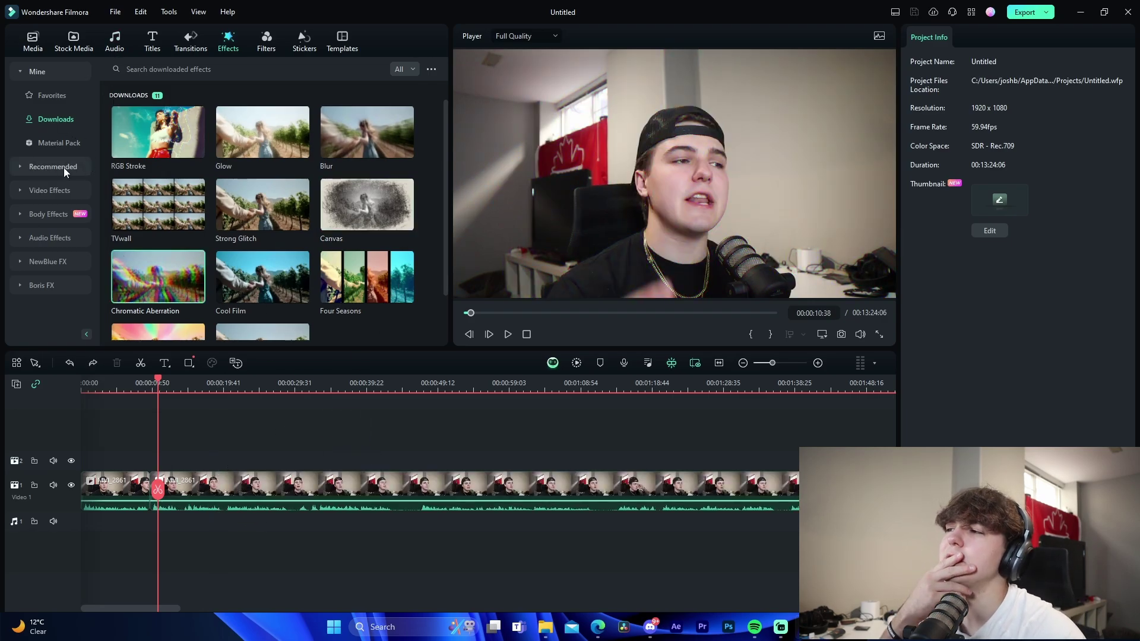
Browse the Material Pack, Shake, Glitch, Blur and Super Mom effect categories
{"action": "left_click", "coordinate": [59, 141]}
{"action": "left_click", "coordinate": [45, 188]}
{"action": "left_click", "coordinate": [45, 194]}
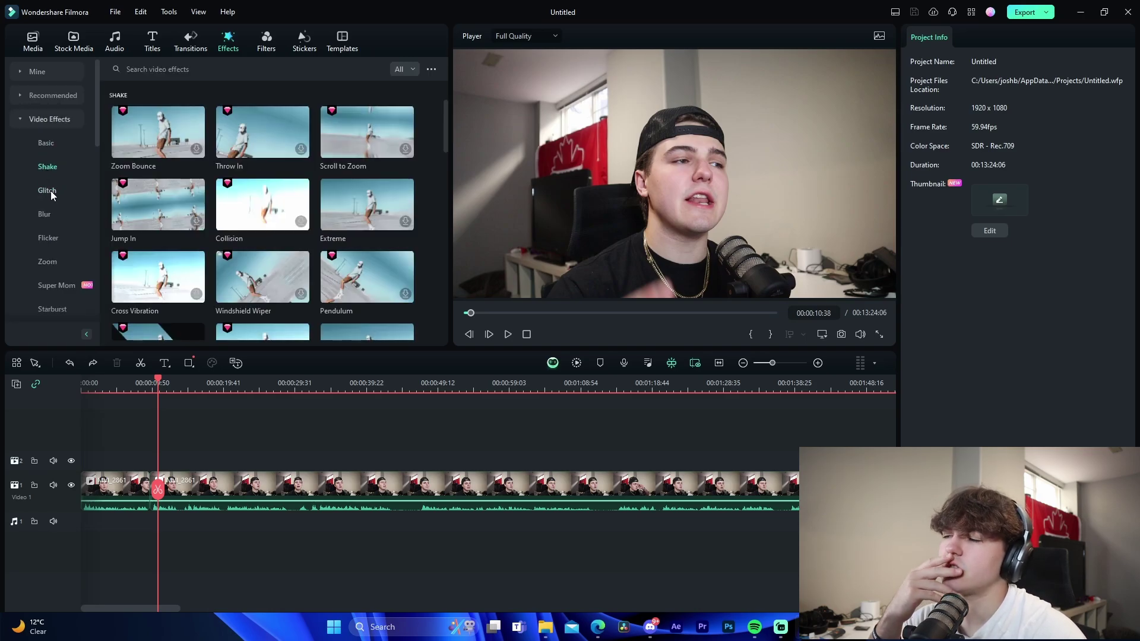
{"action": "left_click", "coordinate": [51, 190]}
{"action": "left_click", "coordinate": [53, 214]}
{"action": "left_click", "coordinate": [48, 237]}
{"action": "left_click", "coordinate": [62, 287]}
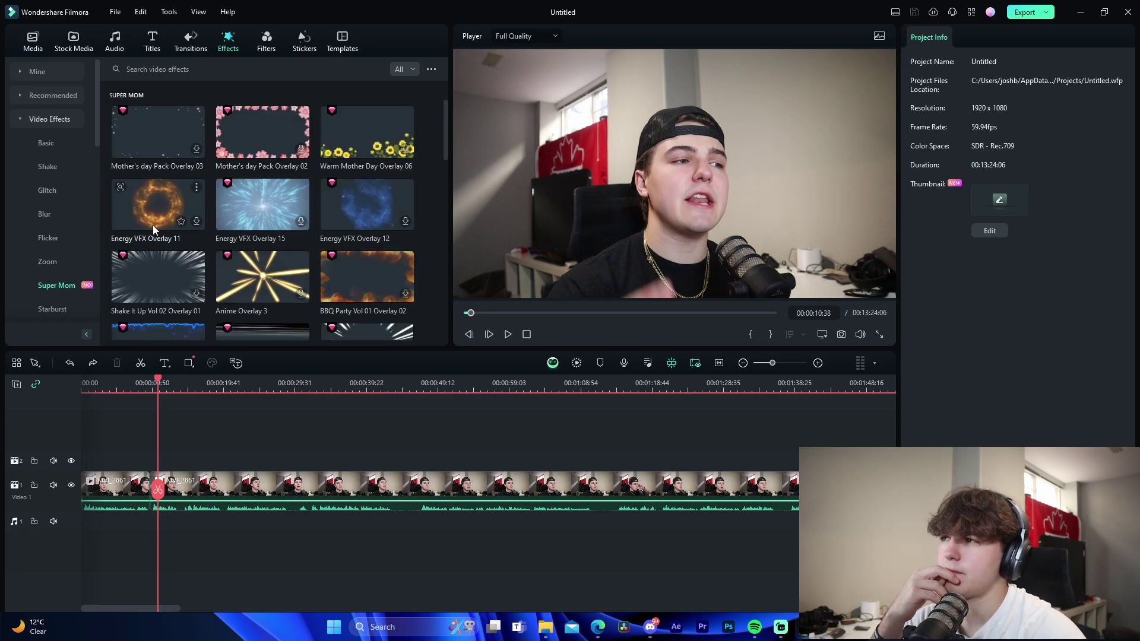
{"action": "scroll", "coordinate": [152, 225], "scroll_direction": "down", "scroll_amount": 3}
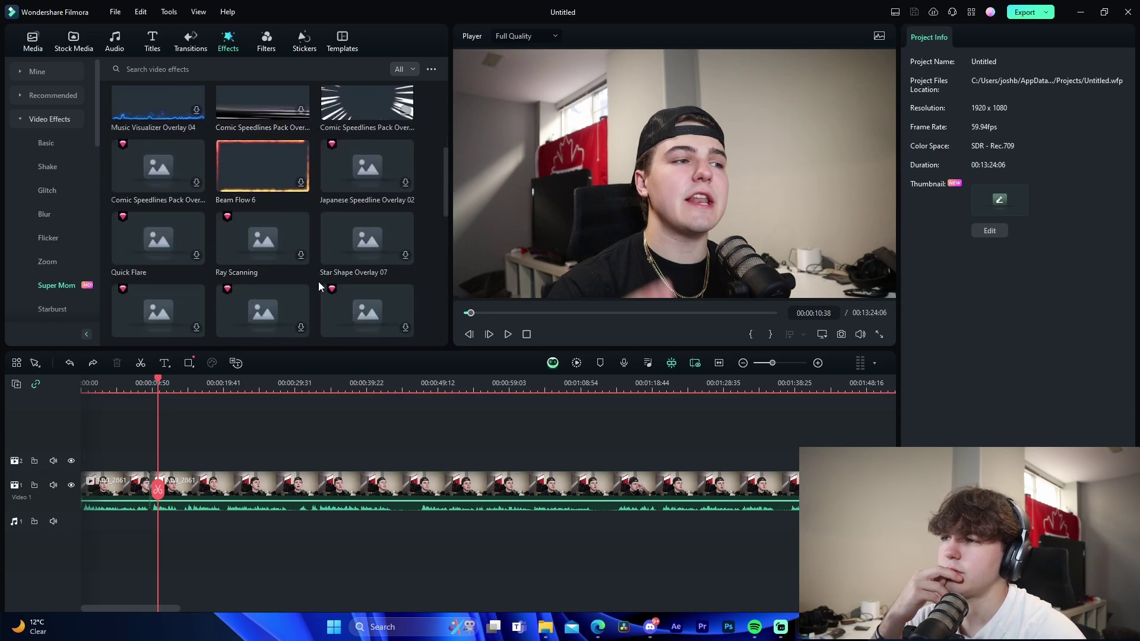
{"action": "scroll", "coordinate": [56, 279], "scroll_direction": "down", "scroll_amount": 1}
View the Starburst and Depth Effects categories, then scroll through the Y2K effect thumbnails
{"action": "left_click", "coordinate": [57, 240]}
{"action": "left_click", "coordinate": [62, 261]}
{"action": "left_click", "coordinate": [62, 284]}
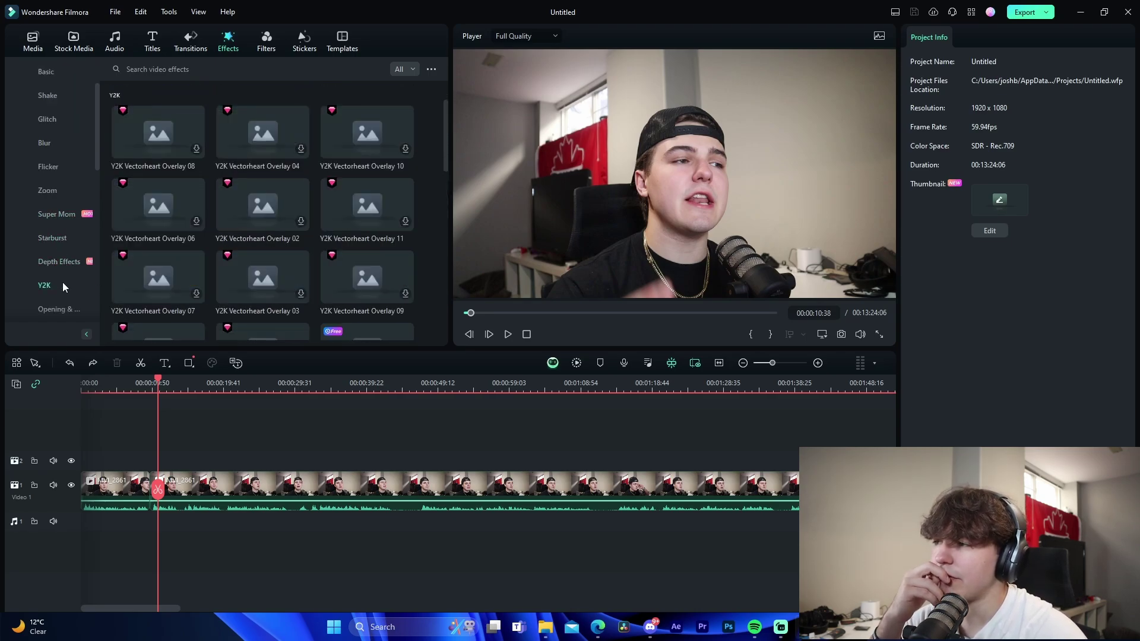
{"action": "scroll", "coordinate": [237, 282], "scroll_direction": "down", "scroll_amount": 1}
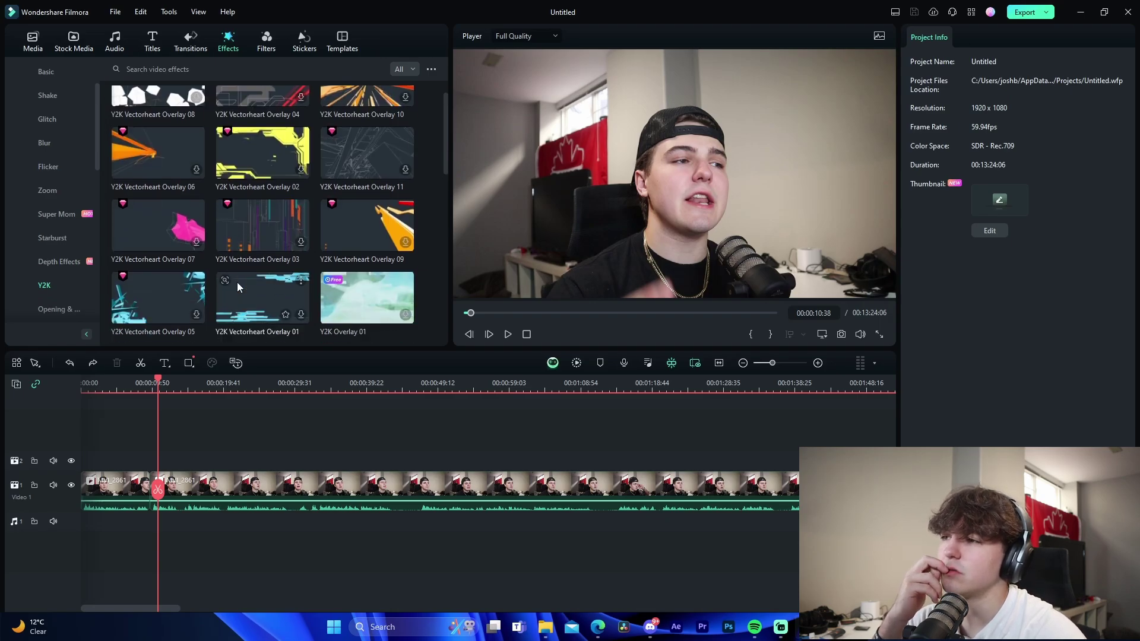
{"action": "scroll", "coordinate": [237, 283], "scroll_direction": "down", "scroll_amount": 5}
{"action": "scroll", "coordinate": [70, 282], "scroll_direction": "down", "scroll_amount": 5}
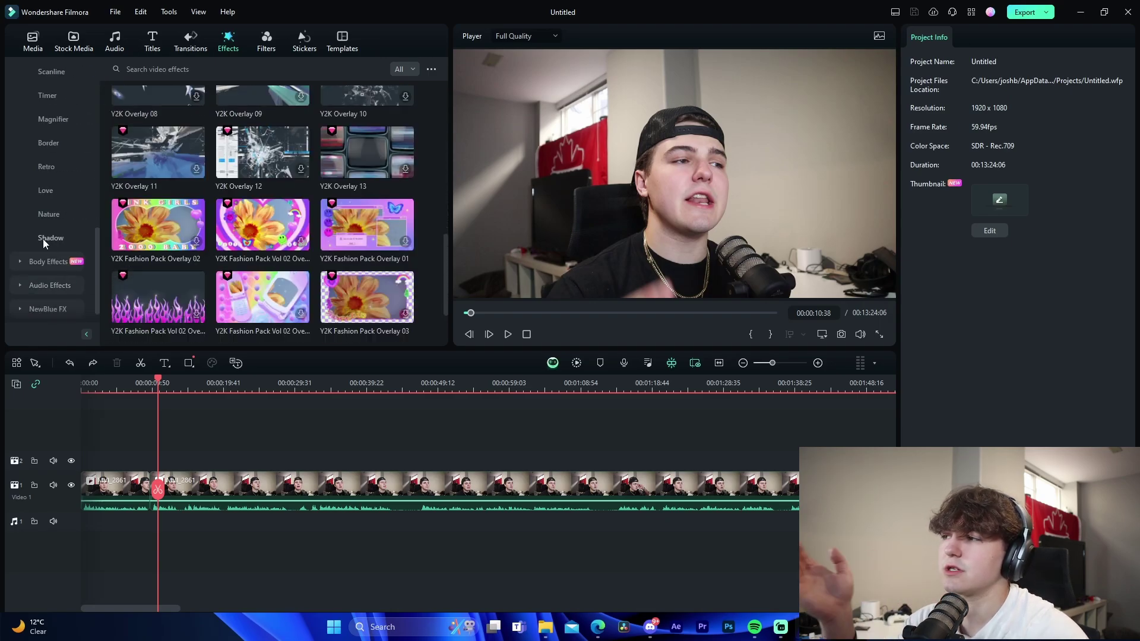
{"action": "scroll", "coordinate": [42, 239], "scroll_direction": "up", "scroll_amount": 3}
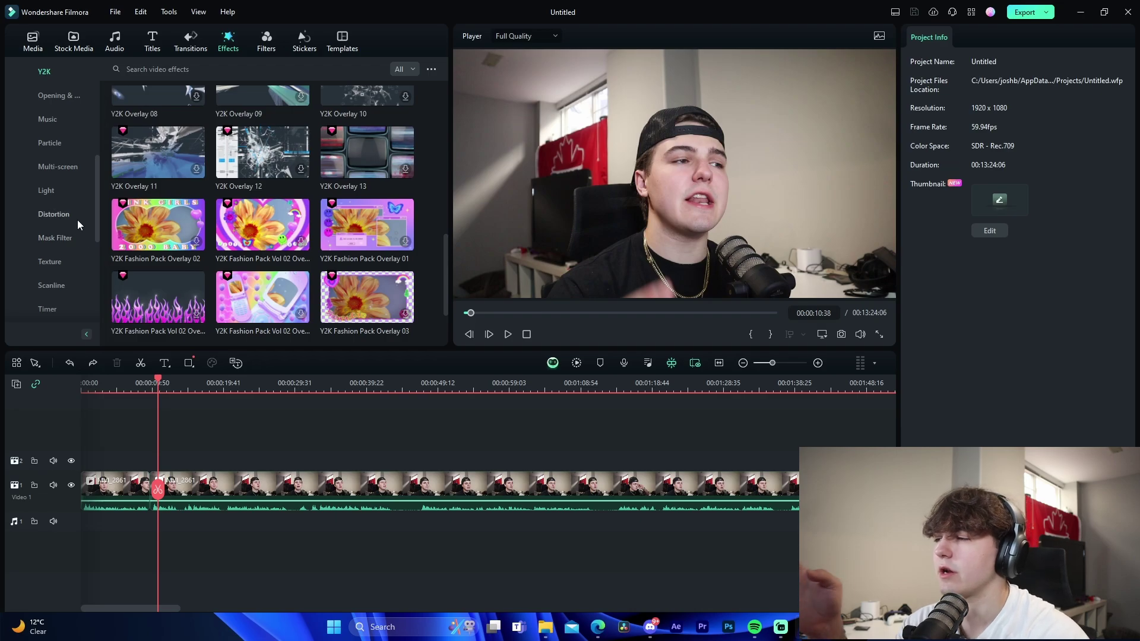
{"action": "scroll", "coordinate": [55, 232], "scroll_direction": "down", "scroll_amount": 4}
Browse the Stroke, Neon Lines and Selfie body effects
{"action": "left_click", "coordinate": [20, 235]}
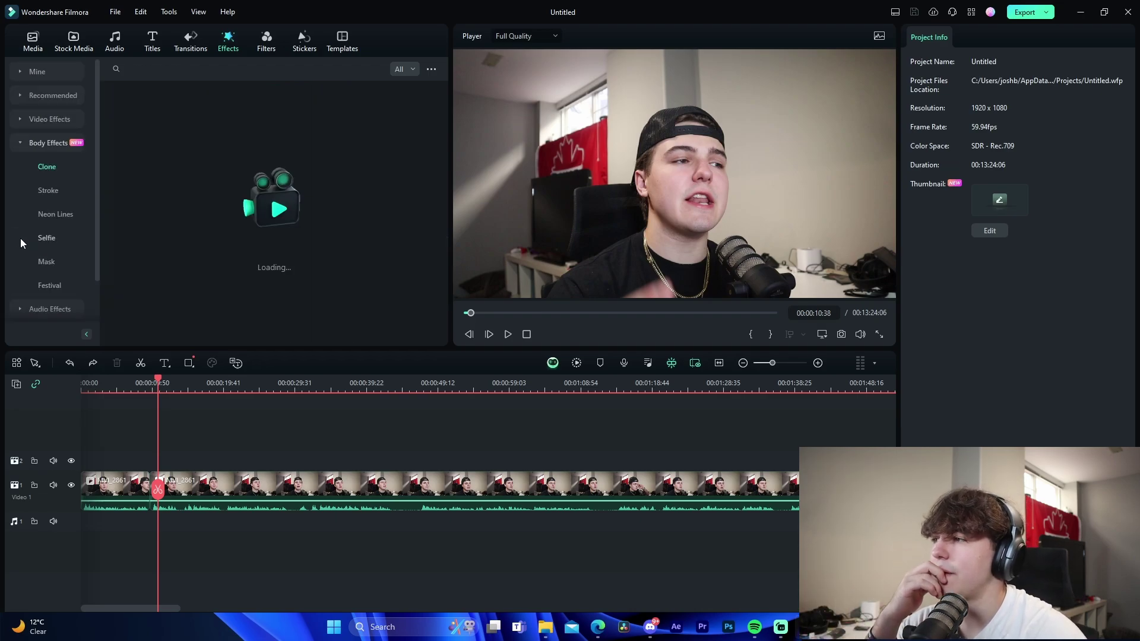
{"action": "left_click", "coordinate": [55, 191]}
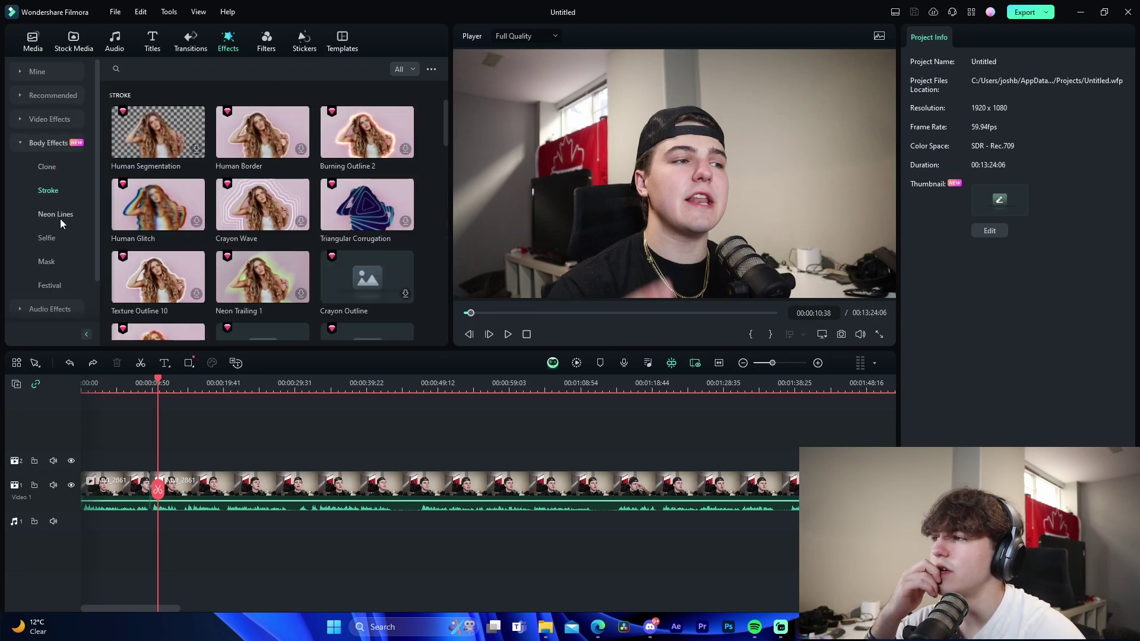
{"action": "left_click", "coordinate": [60, 217]}
{"action": "left_click", "coordinate": [55, 236]}
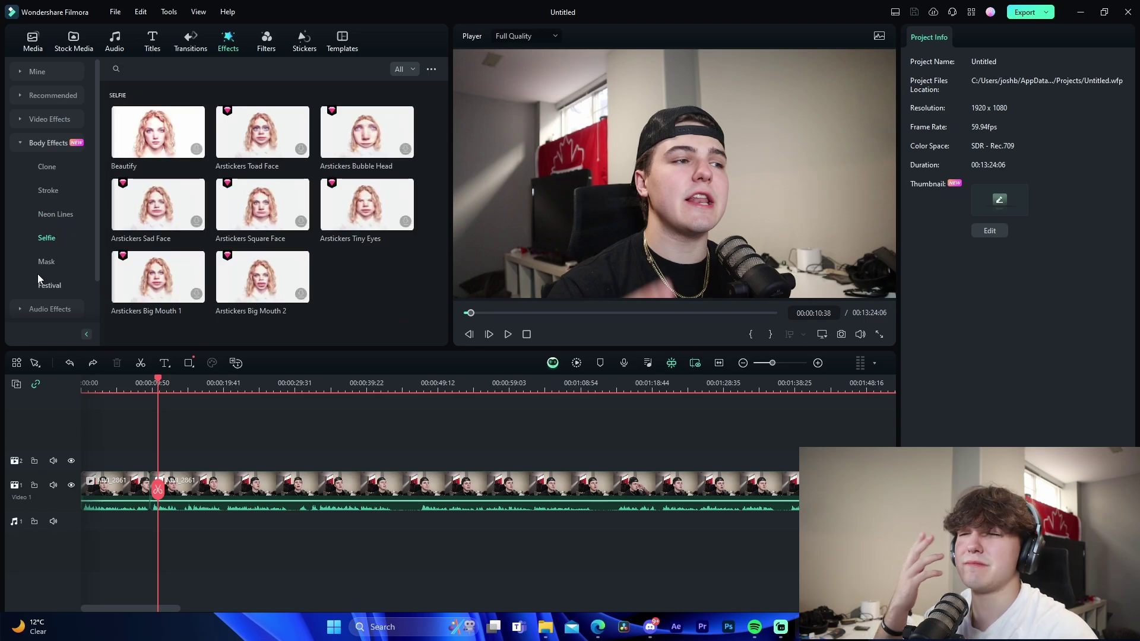
Browse the NewBlue FX Filters, Elements and Titler Pro effects
{"action": "left_click", "coordinate": [43, 142]}
{"action": "left_click", "coordinate": [24, 190]}
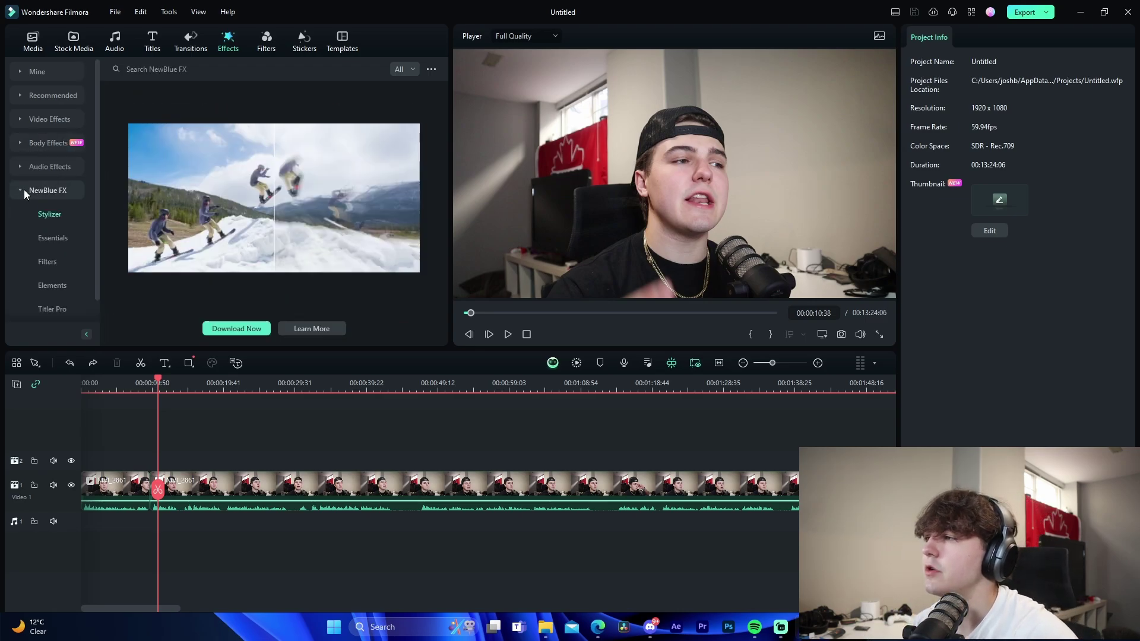
{"action": "left_click", "coordinate": [52, 261]}
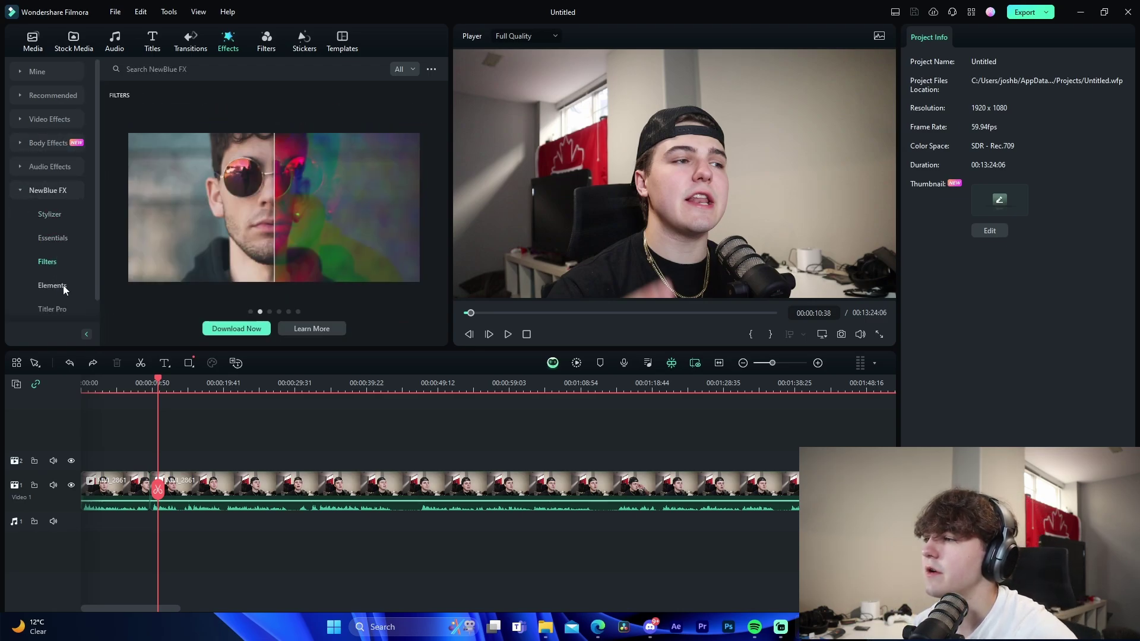
{"action": "left_click", "coordinate": [63, 285]}
{"action": "left_click", "coordinate": [63, 308]}
{"action": "left_click", "coordinate": [23, 192]}
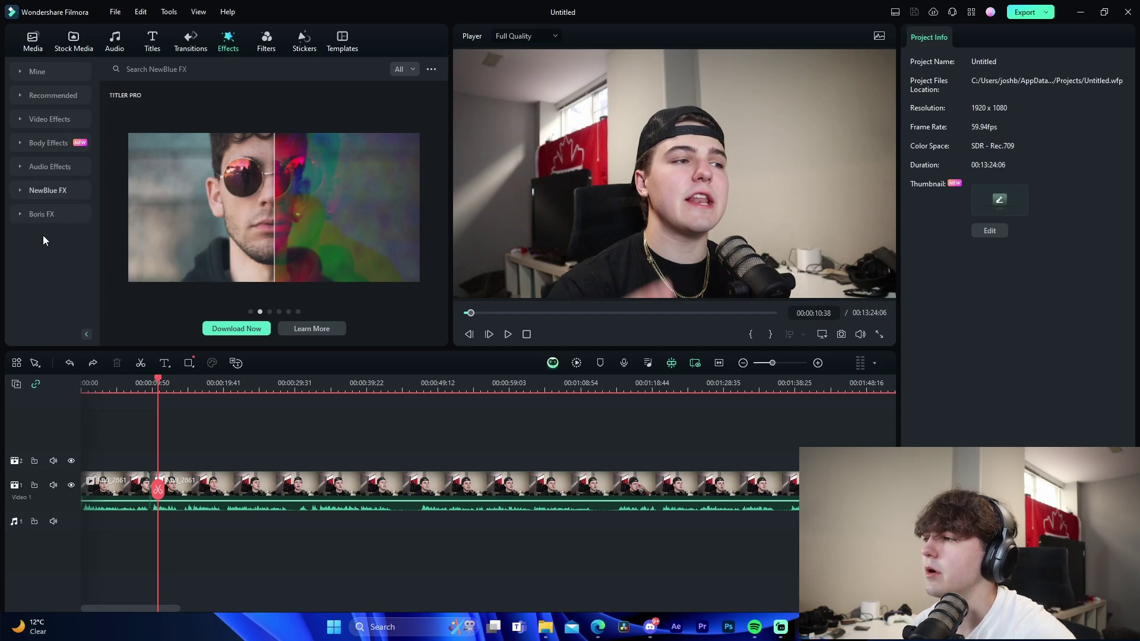
Look through the Trending and New recommended effects
{"action": "left_click", "coordinate": [53, 95]}
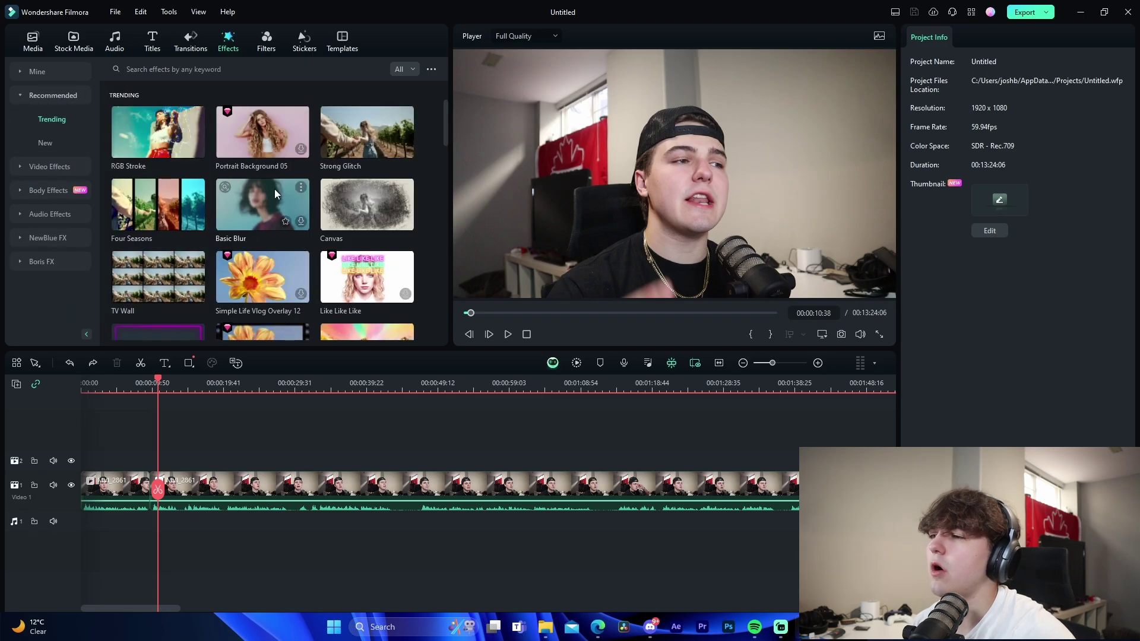
{"action": "left_click_drag", "start_coordinate": [442, 120], "coordinate": [454, 173]}
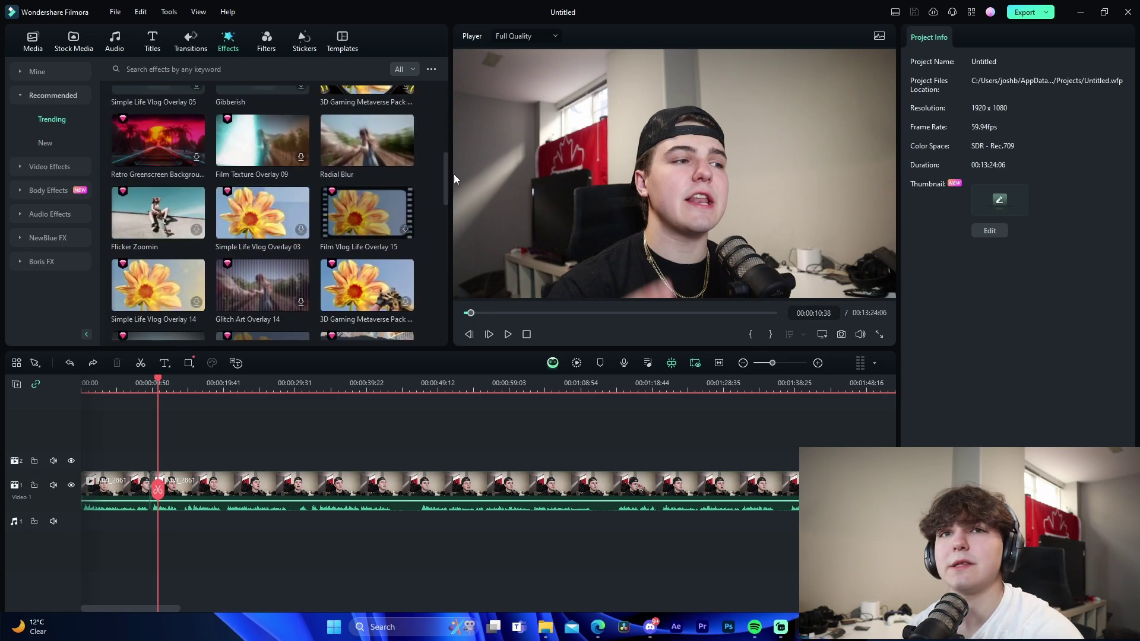
{"action": "left_click", "coordinate": [44, 142]}
Show the Basic video effects, then collapse the Video Effects collection
{"action": "left_click", "coordinate": [26, 163]}
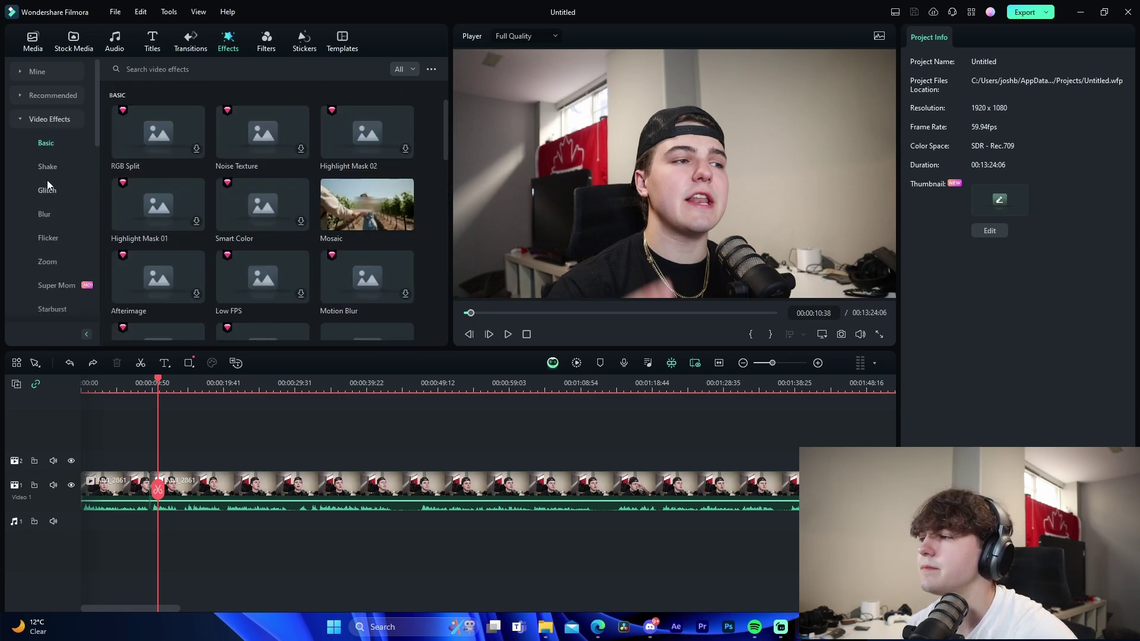
{"action": "left_click", "coordinate": [23, 143]}
{"action": "left_click", "coordinate": [23, 143]}
View the Voice Changer audio effects, then the Audio-Driven effects
{"action": "left_click", "coordinate": [31, 168]}
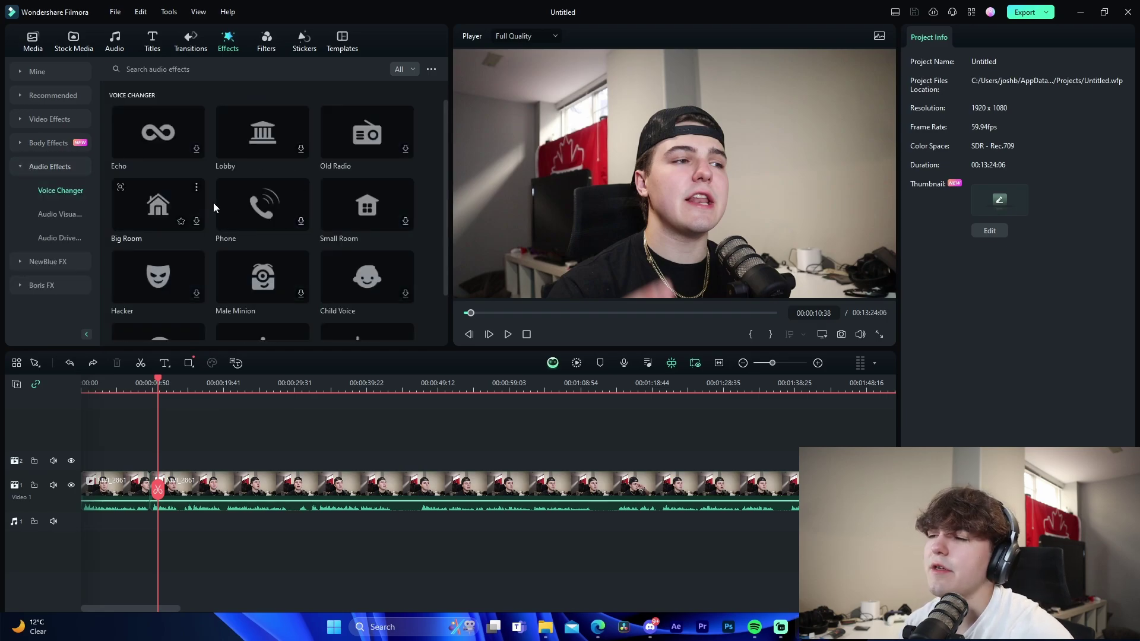
{"action": "scroll", "coordinate": [290, 208], "scroll_direction": "down", "scroll_amount": 2}
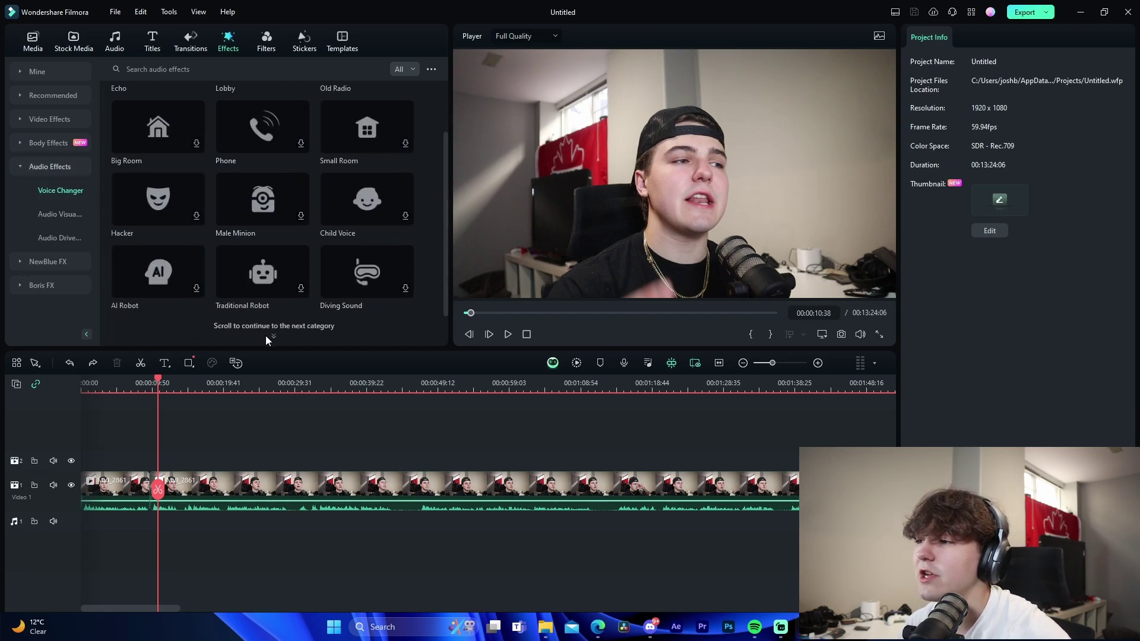
{"action": "scroll", "coordinate": [290, 334], "scroll_direction": "down", "scroll_amount": 3}
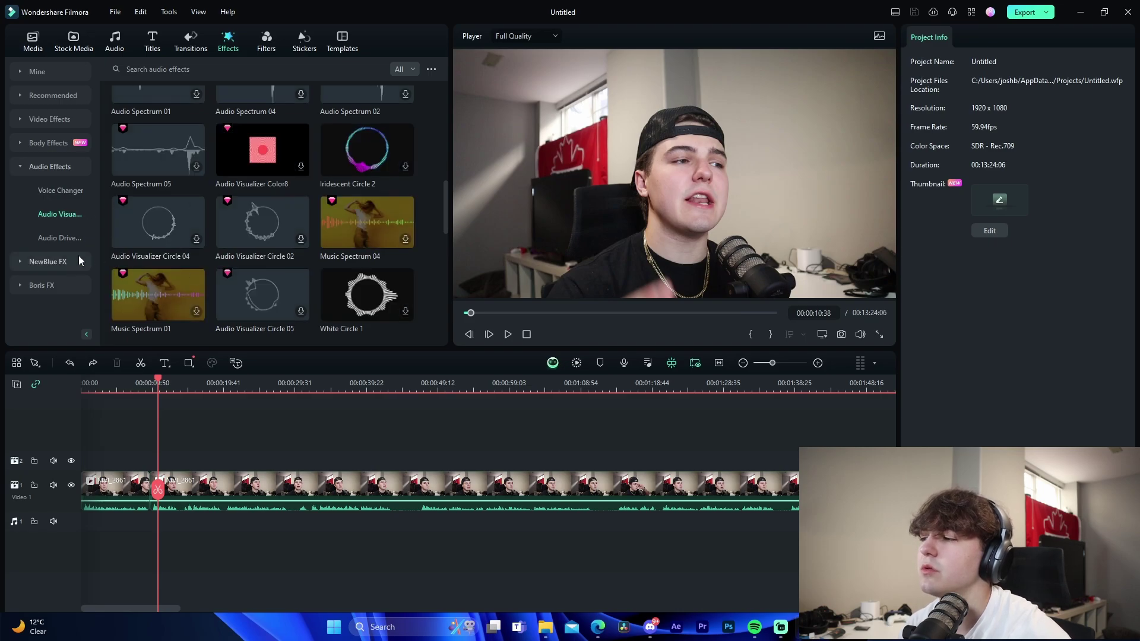
{"action": "left_click", "coordinate": [80, 239]}
{"action": "scroll", "coordinate": [310, 311], "scroll_direction": "down", "scroll_amount": 2}
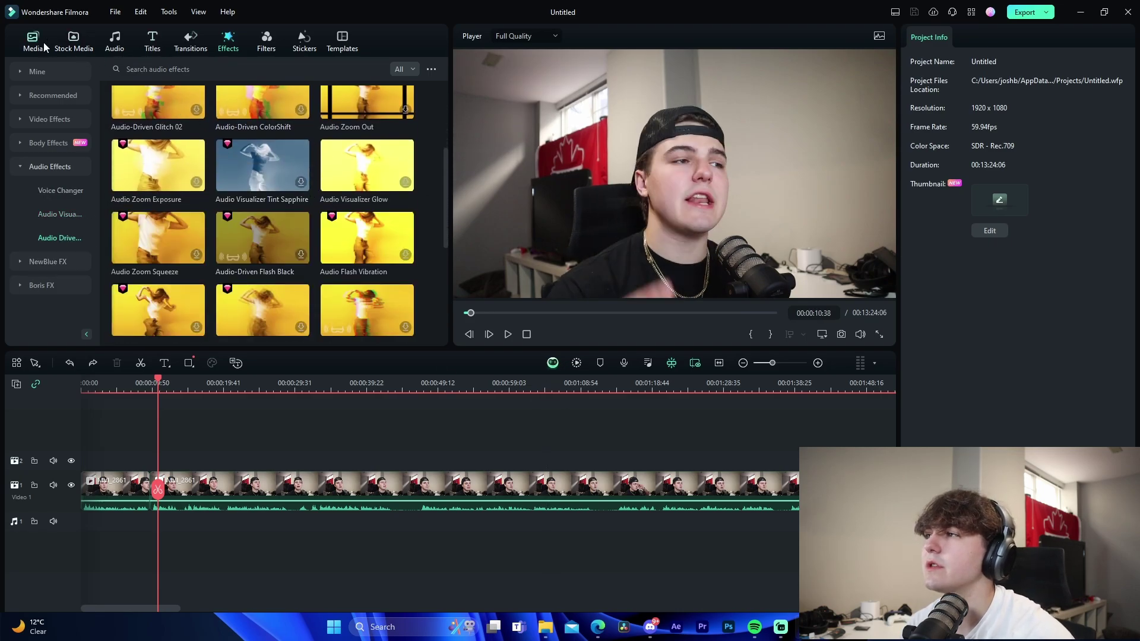
Switch to the Audio library, view Sound Effect, and open the AI Music tool page
{"action": "left_click", "coordinate": [115, 41]}
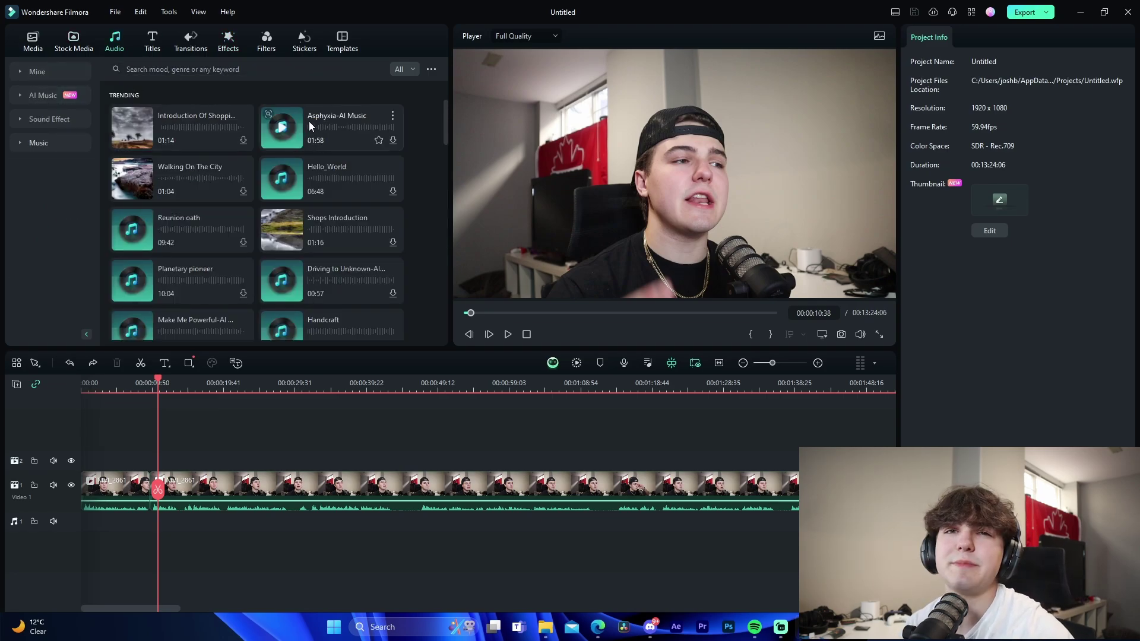
{"action": "left_click", "coordinate": [26, 120]}
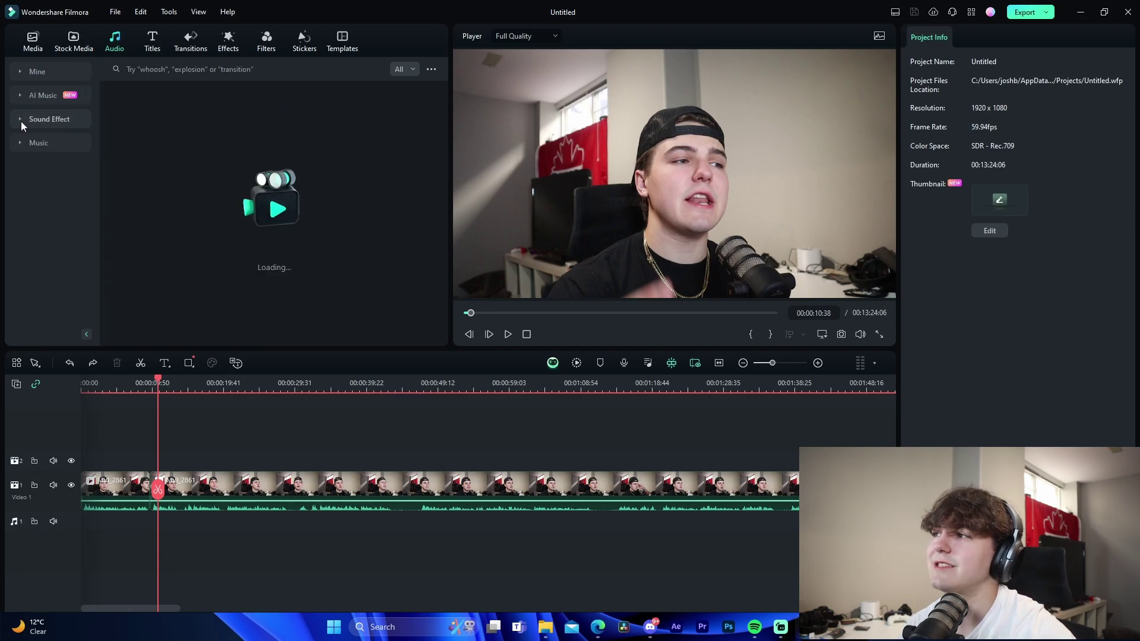
{"action": "left_click", "coordinate": [24, 97]}
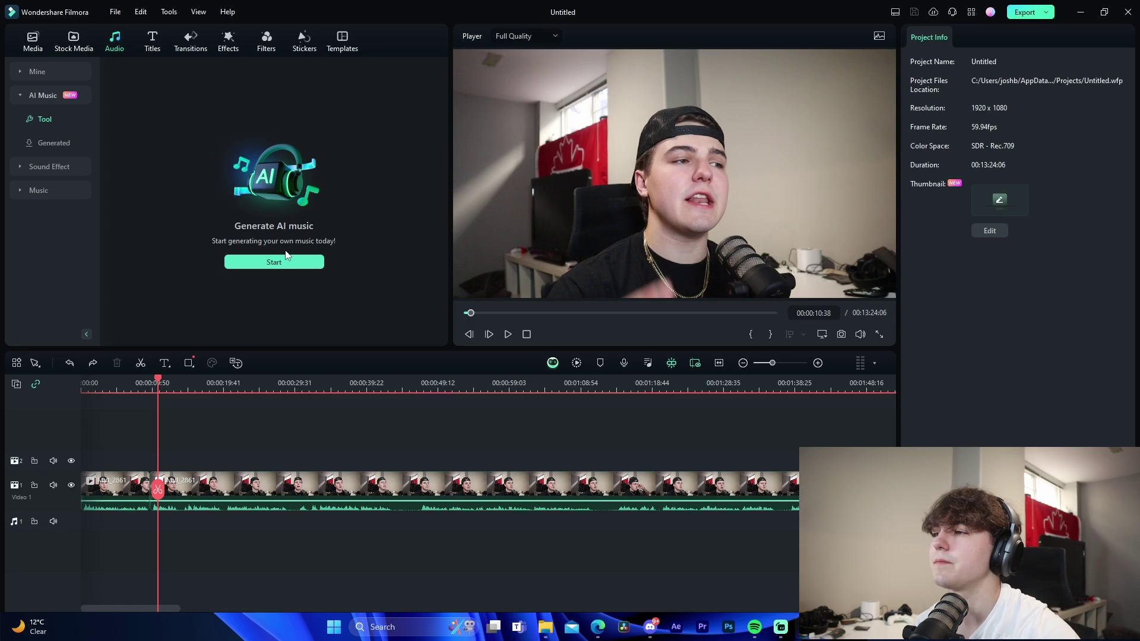
Generate three 05:00-long AI music tracks in the Suspense mood
{"action": "left_click", "coordinate": [287, 256]}
{"action": "left_click", "coordinate": [513, 191]}
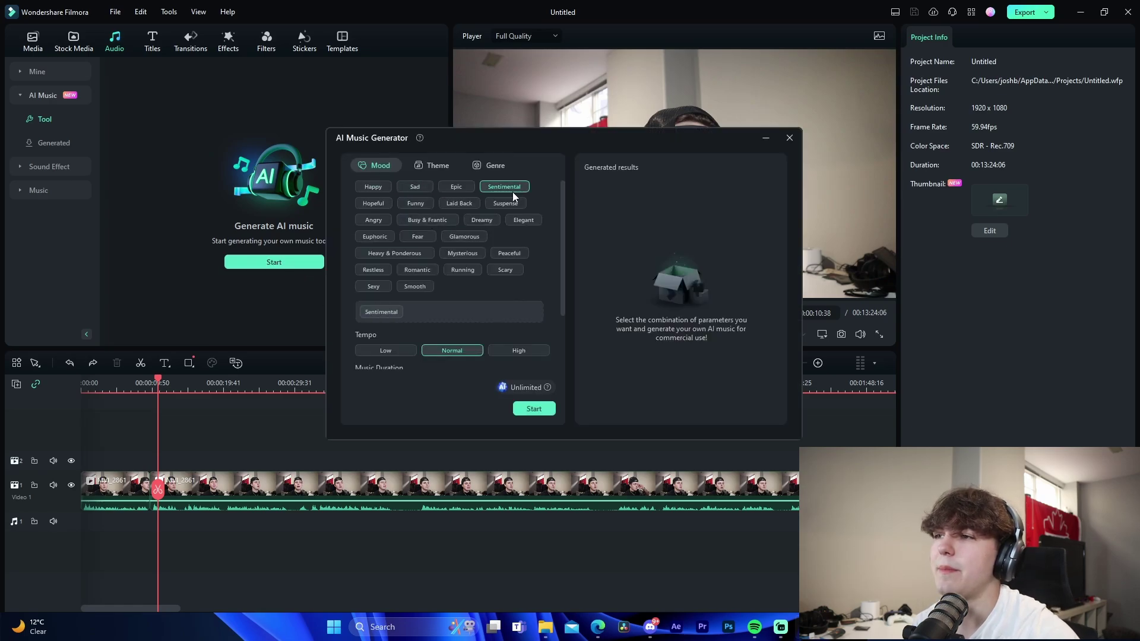
{"action": "left_click", "coordinate": [453, 188]}
{"action": "left_click", "coordinate": [505, 203]}
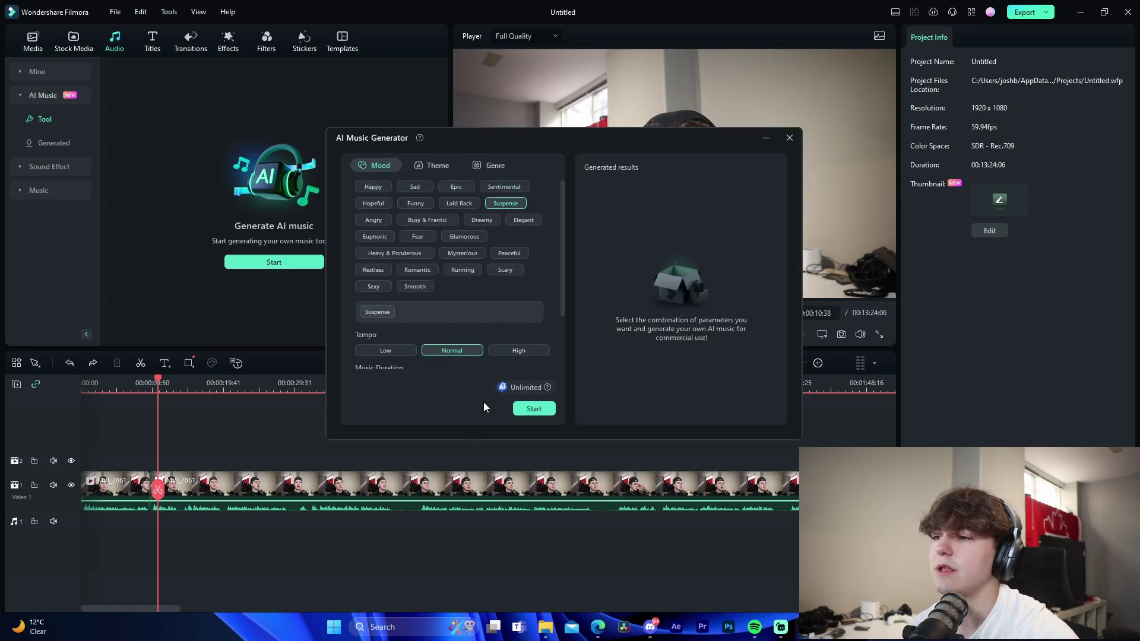
{"action": "scroll", "coordinate": [464, 330], "scroll_direction": "down", "scroll_amount": 2}
{"action": "left_click", "coordinate": [527, 308]}
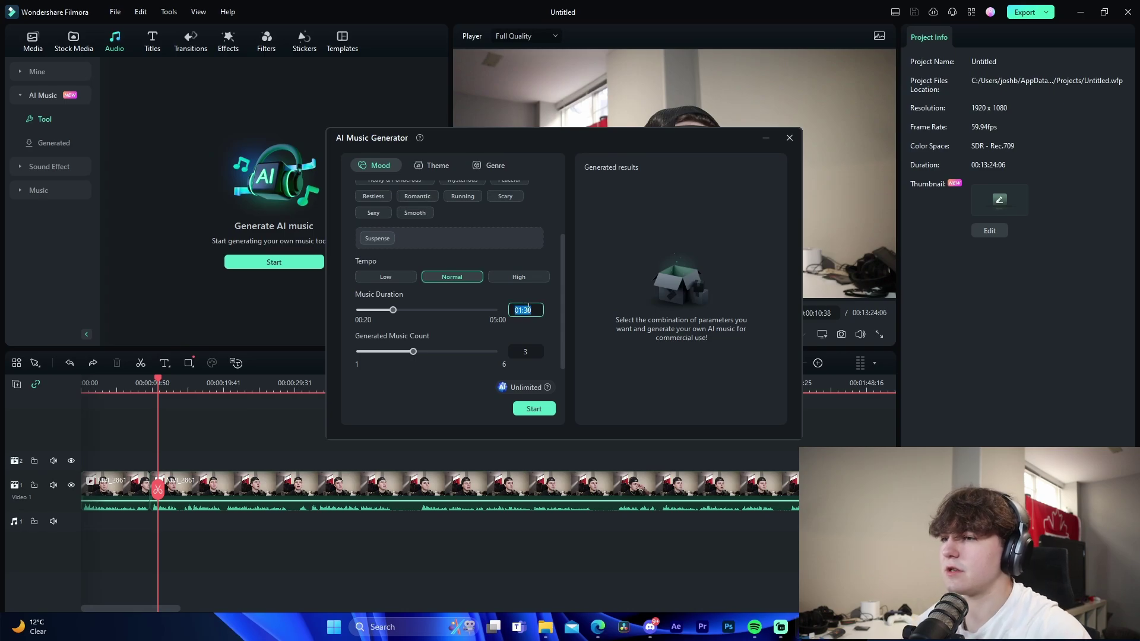
{"action": "type", "text": "05:00"}
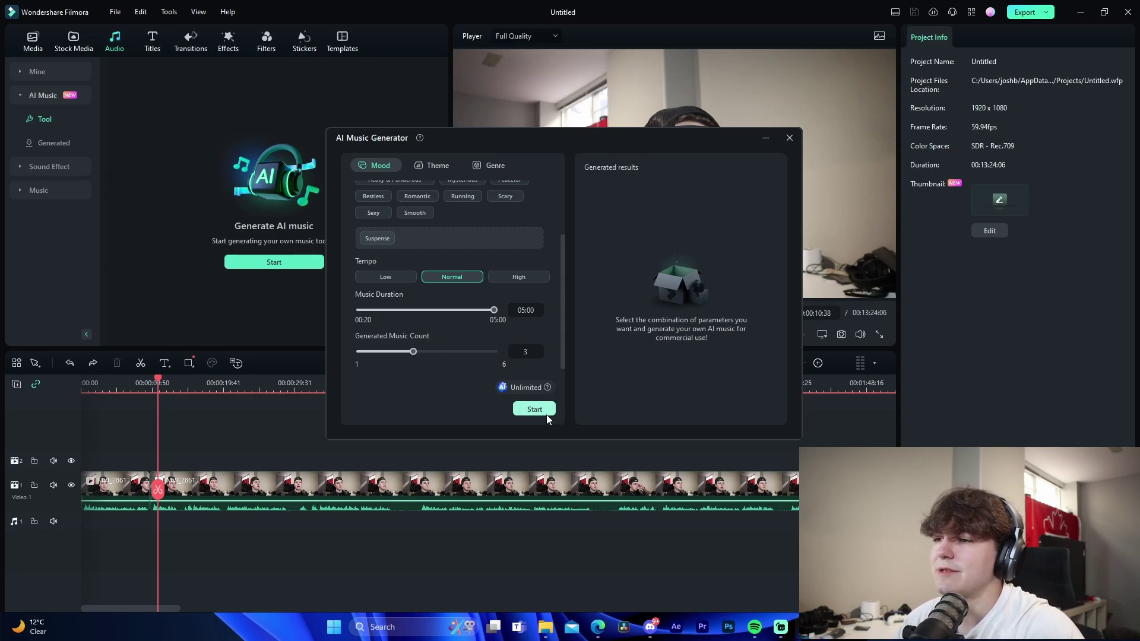
{"action": "left_click", "coordinate": [545, 416]}
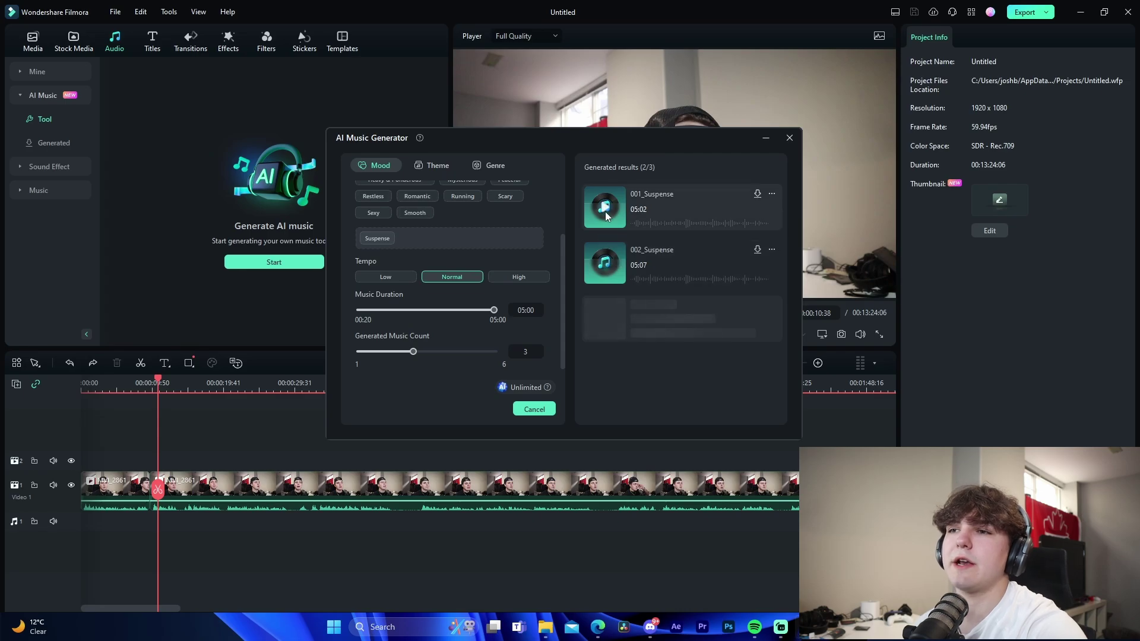
Preview the three generated Suspense tracks, then close the AI Music Generator
{"action": "left_click", "coordinate": [606, 208]}
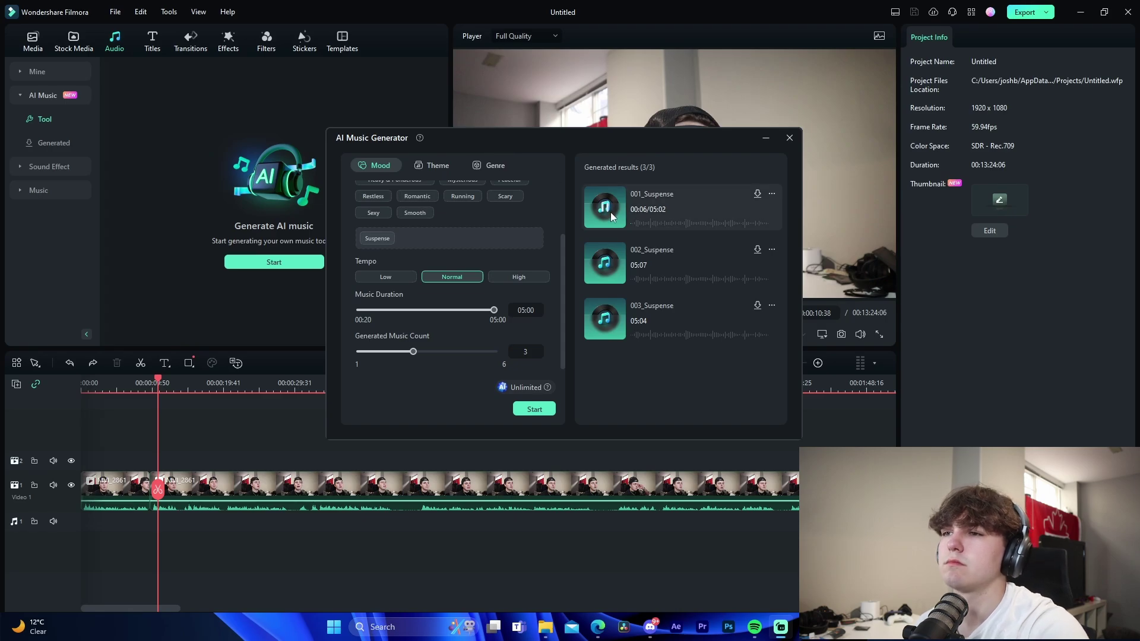
{"action": "left_click", "coordinate": [603, 268]}
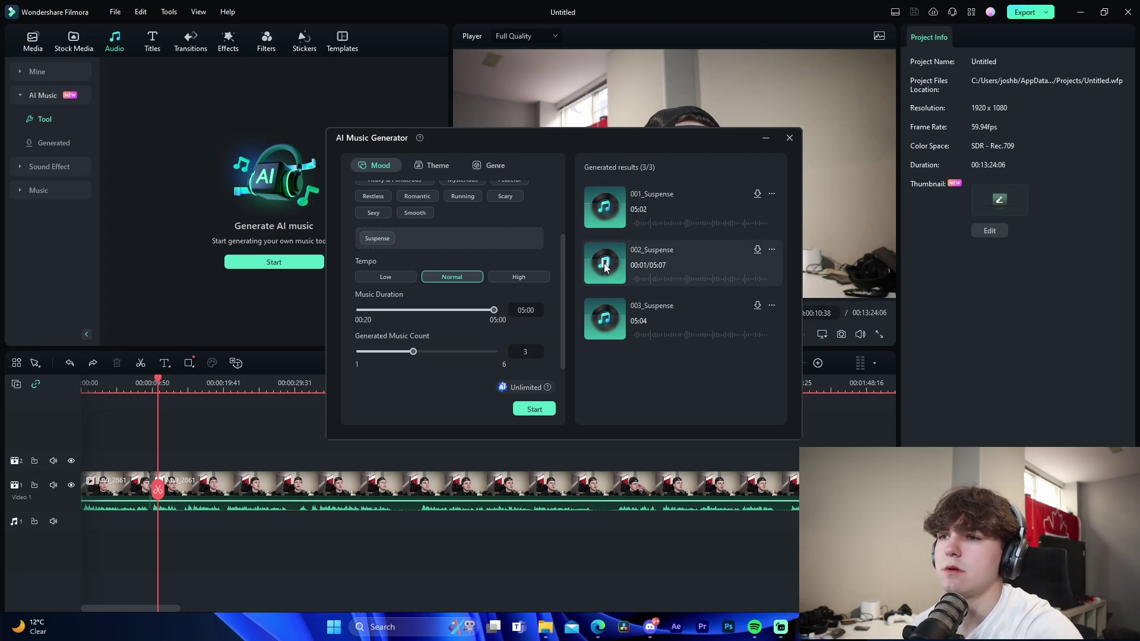
{"action": "left_click", "coordinate": [608, 323]}
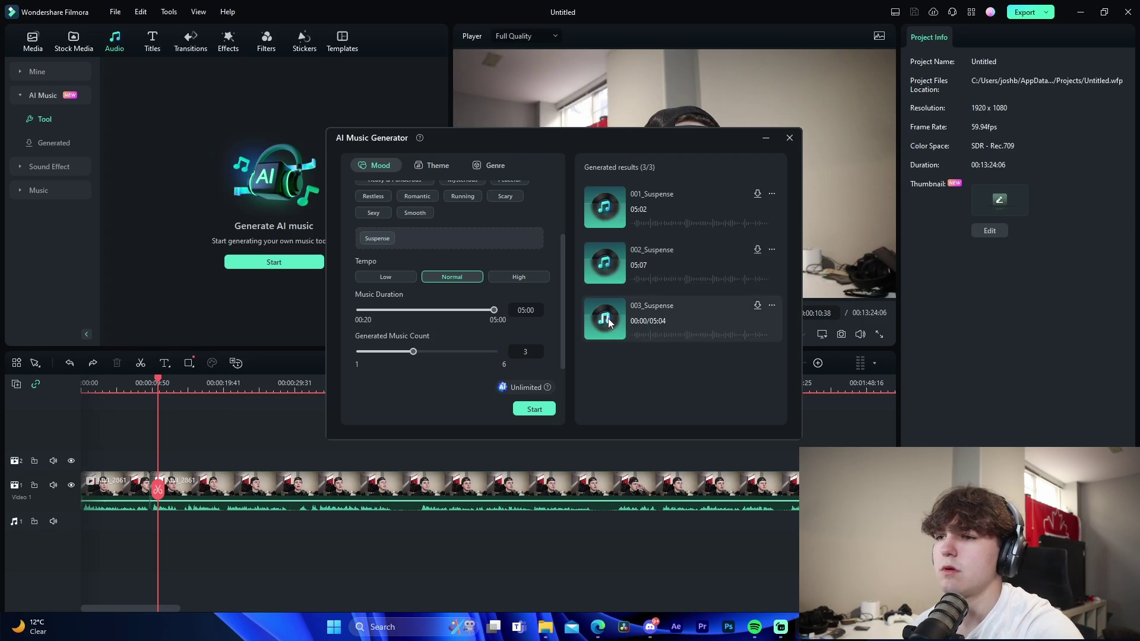
{"action": "left_click", "coordinate": [789, 138]}
Confirm closing the generator, then preview trending sounds: Enemy Spotted, Phone Ring, What, Sad Violin
{"action": "left_click", "coordinate": [623, 295]}
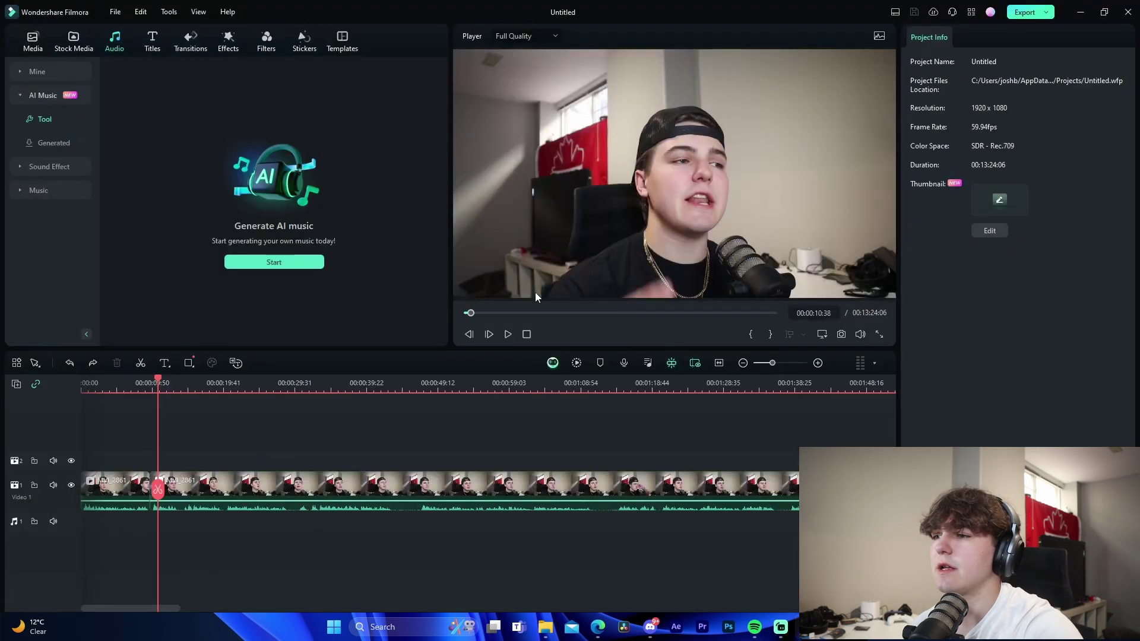
{"action": "left_click", "coordinate": [33, 152]}
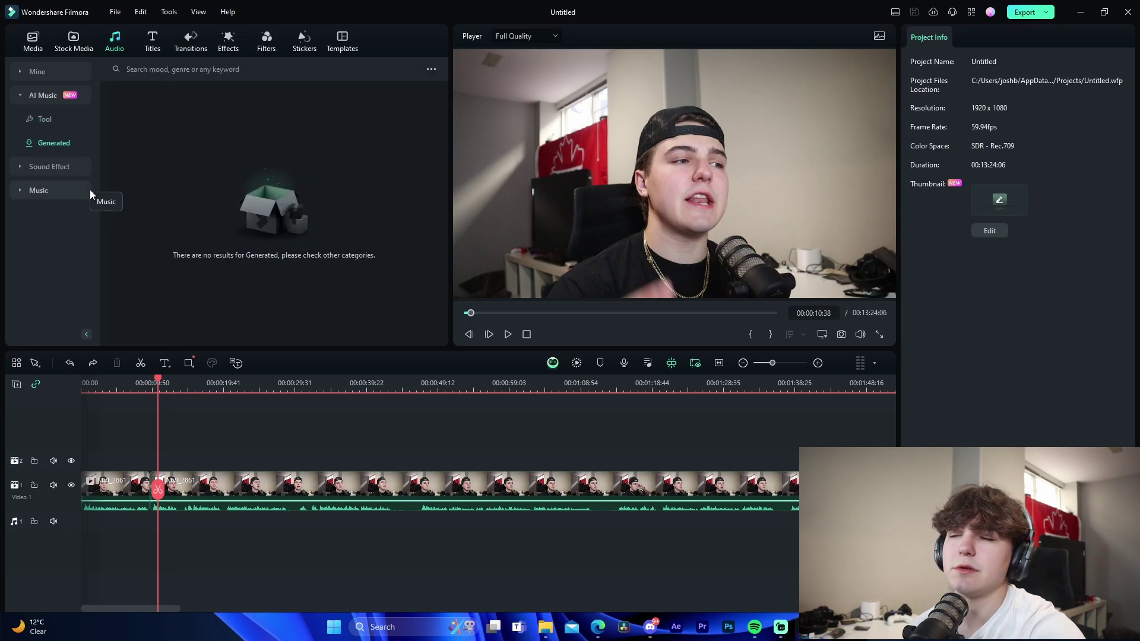
{"action": "left_click", "coordinate": [33, 170]}
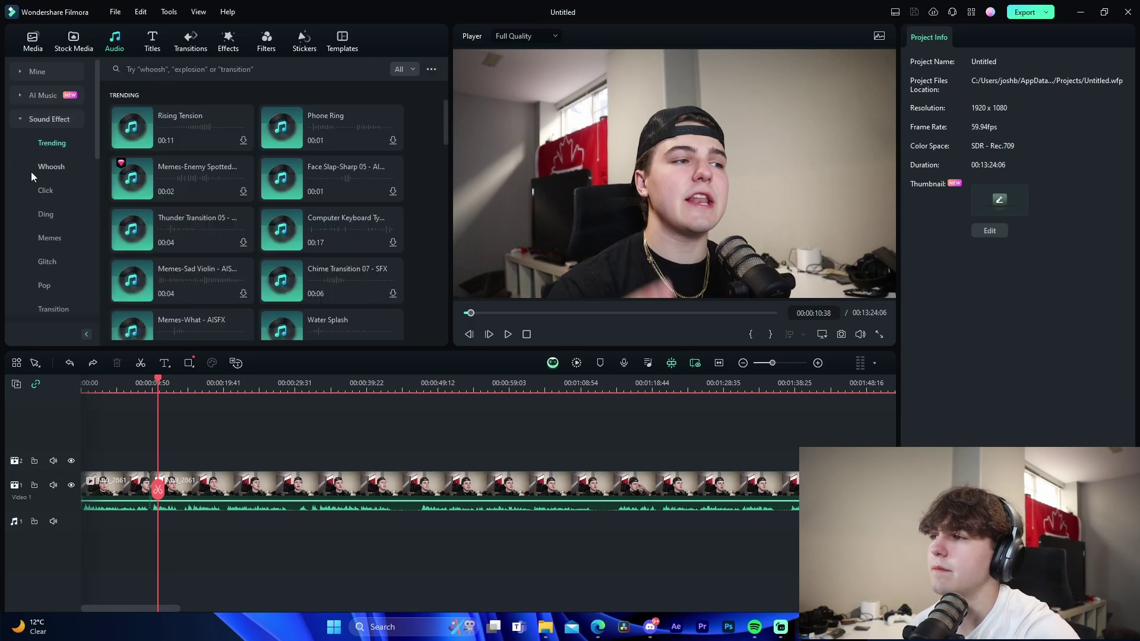
{"action": "left_click", "coordinate": [135, 180]}
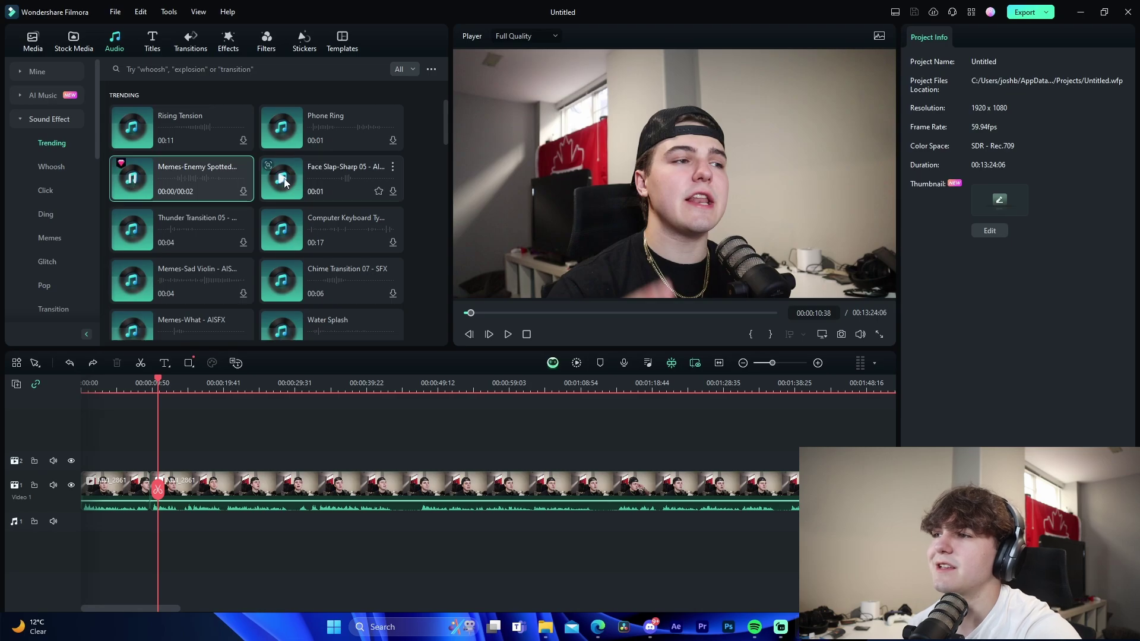
{"action": "left_click", "coordinate": [283, 129]}
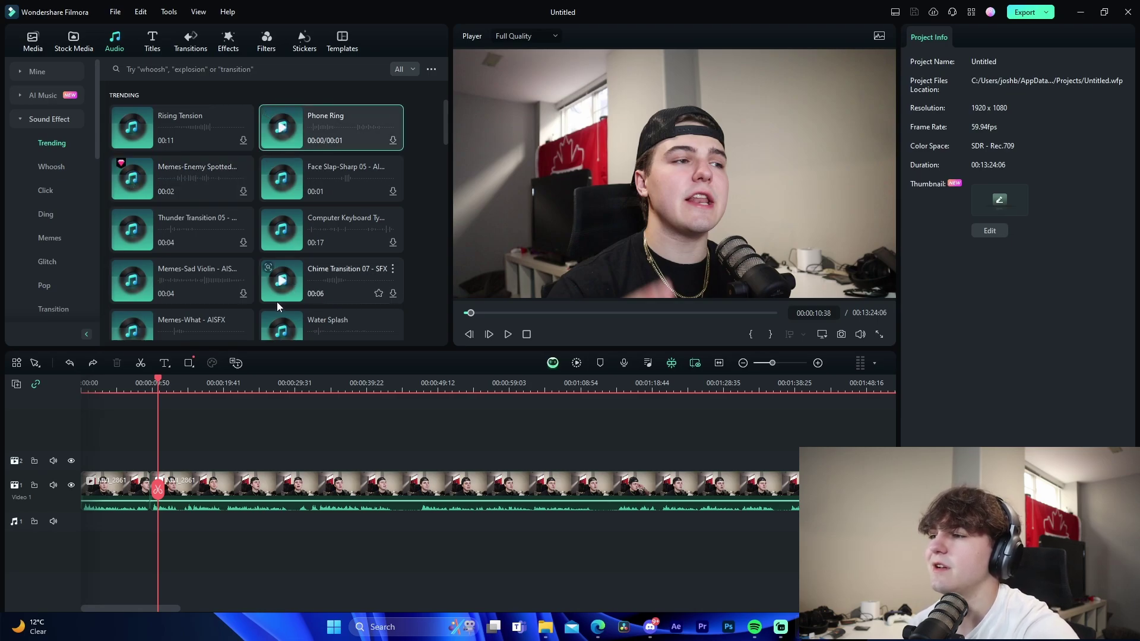
{"action": "scroll", "coordinate": [277, 301], "scroll_direction": "down", "scroll_amount": 3}
{"action": "left_click", "coordinate": [132, 237]}
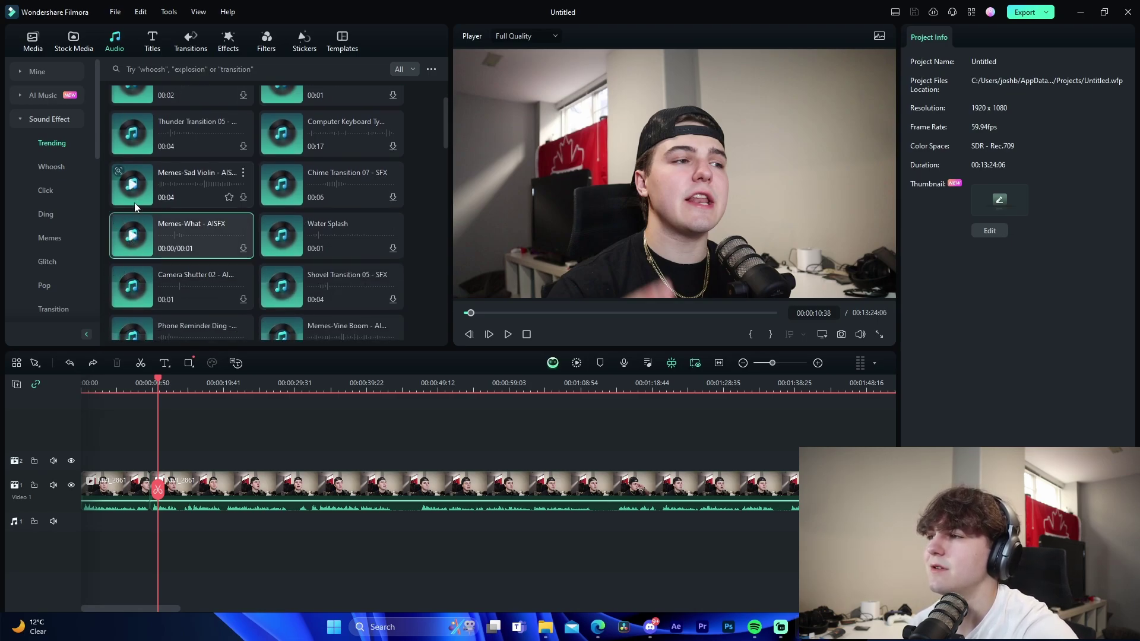
{"action": "left_click", "coordinate": [135, 185]}
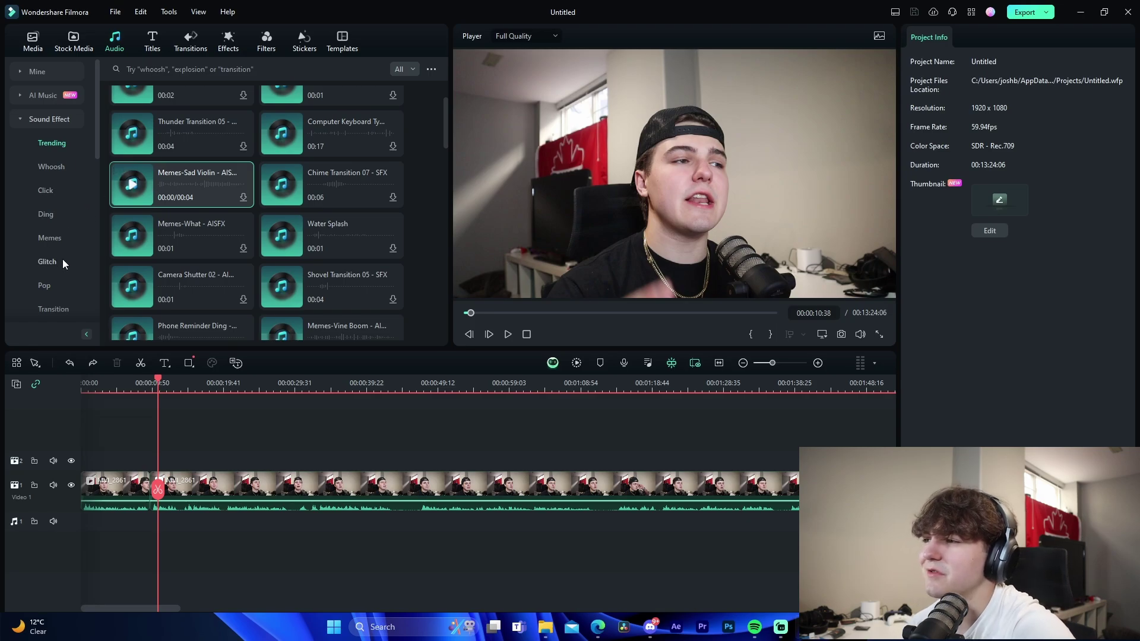
Browse Ding and Memes sounds, preview Hello Girl, Nice and Vine Boom, then open Stock Media
{"action": "left_click", "coordinate": [54, 217]}
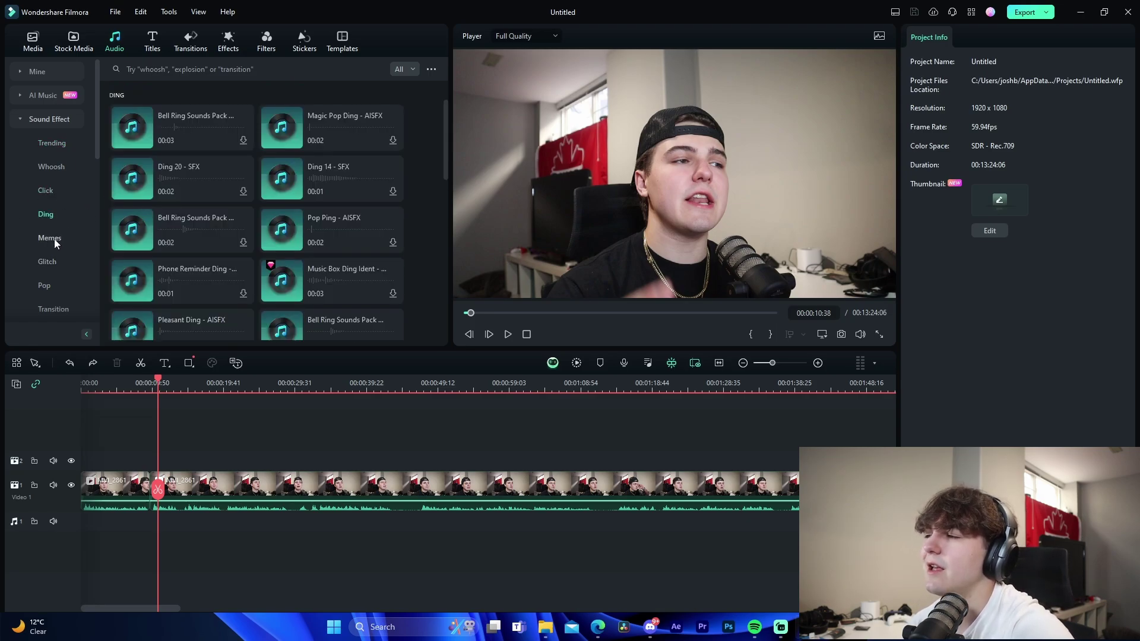
{"action": "left_click", "coordinate": [55, 239]}
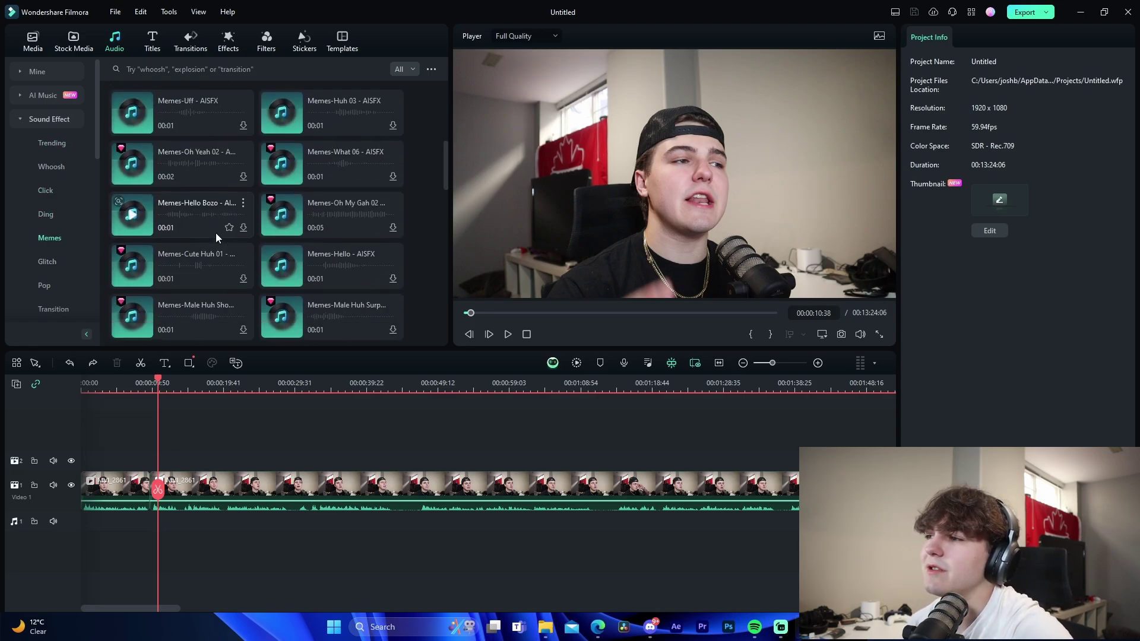
{"action": "scroll", "coordinate": [142, 235], "scroll_direction": "down", "scroll_amount": 3}
{"action": "left_click", "coordinate": [134, 254]}
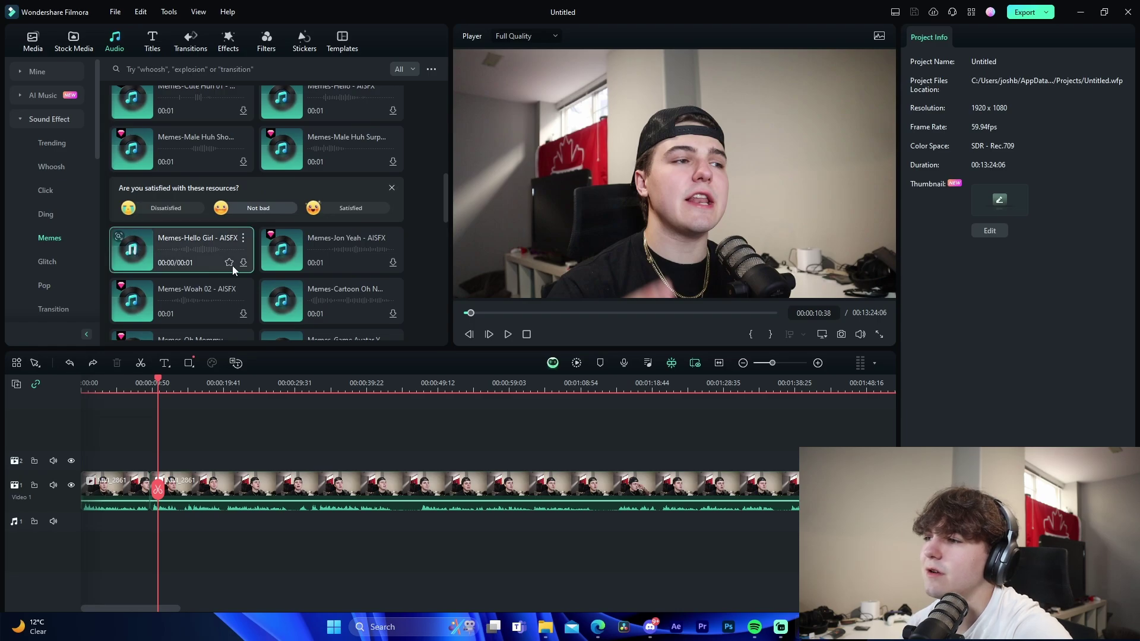
{"action": "scroll", "coordinate": [219, 255], "scroll_direction": "down", "scroll_amount": 4}
{"action": "left_click", "coordinate": [135, 163]}
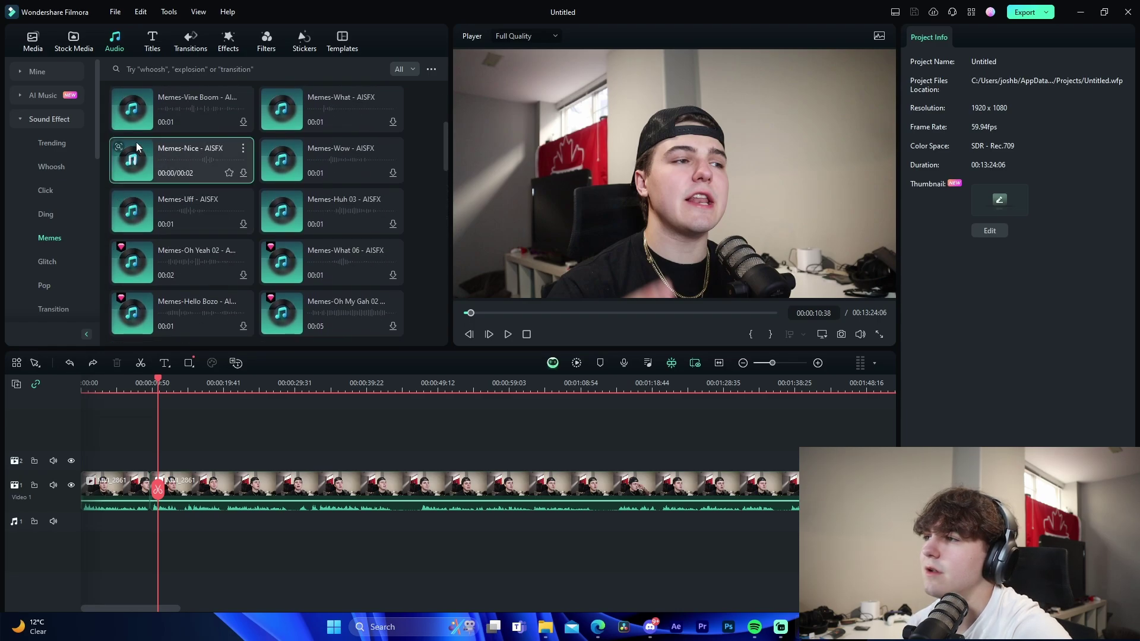
{"action": "left_click", "coordinate": [130, 109]}
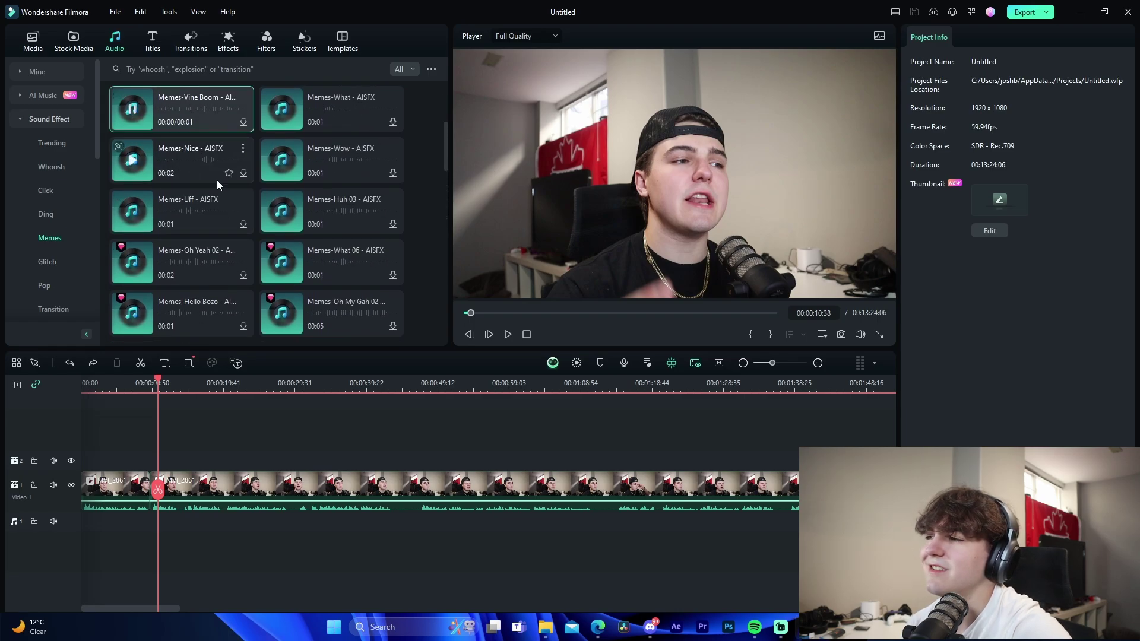
{"action": "scroll", "coordinate": [53, 241], "scroll_direction": "down", "scroll_amount": 5}
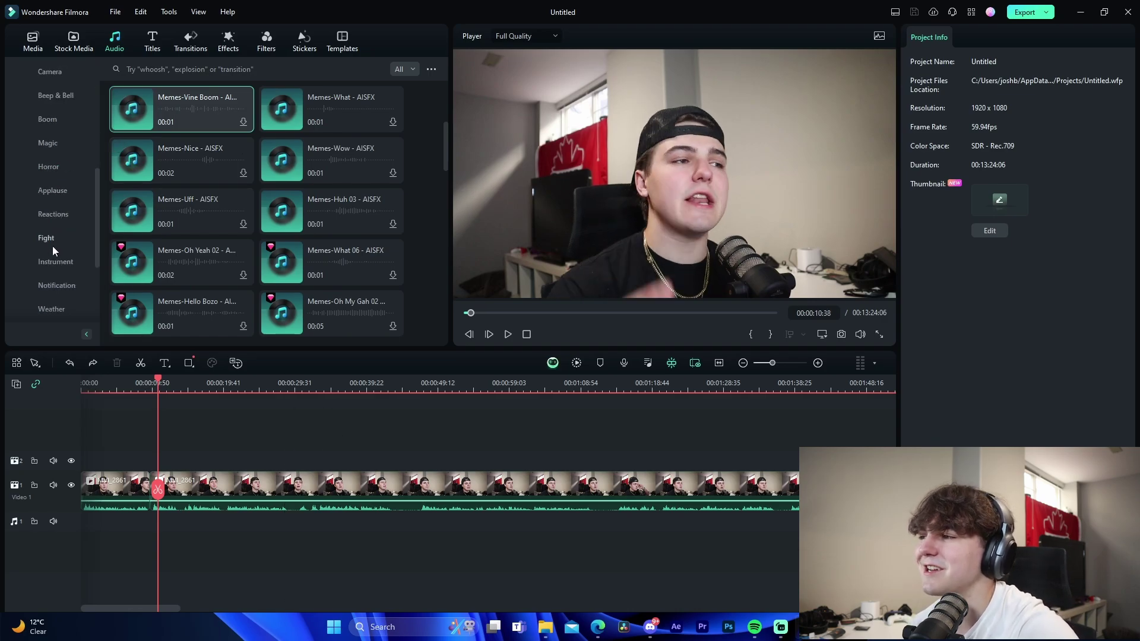
{"action": "scroll", "coordinate": [52, 245], "scroll_direction": "up", "scroll_amount": 5}
{"action": "left_click", "coordinate": [73, 40]}
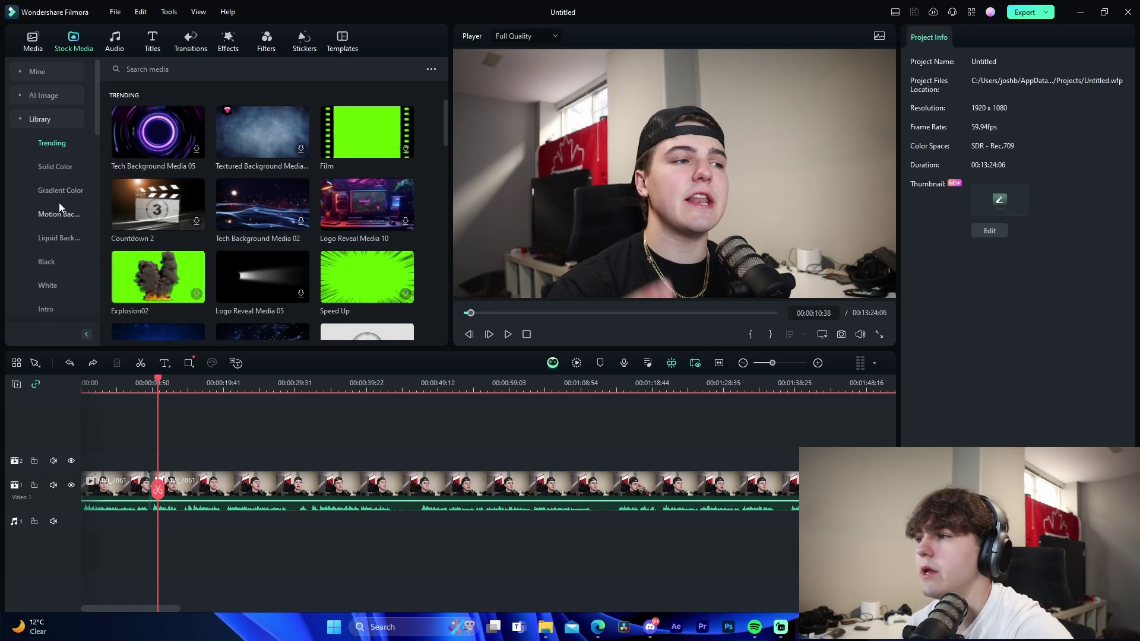
Browse the Motion and Liquid background stock media
{"action": "scroll", "coordinate": [188, 229], "scroll_direction": "down", "scroll_amount": 3}
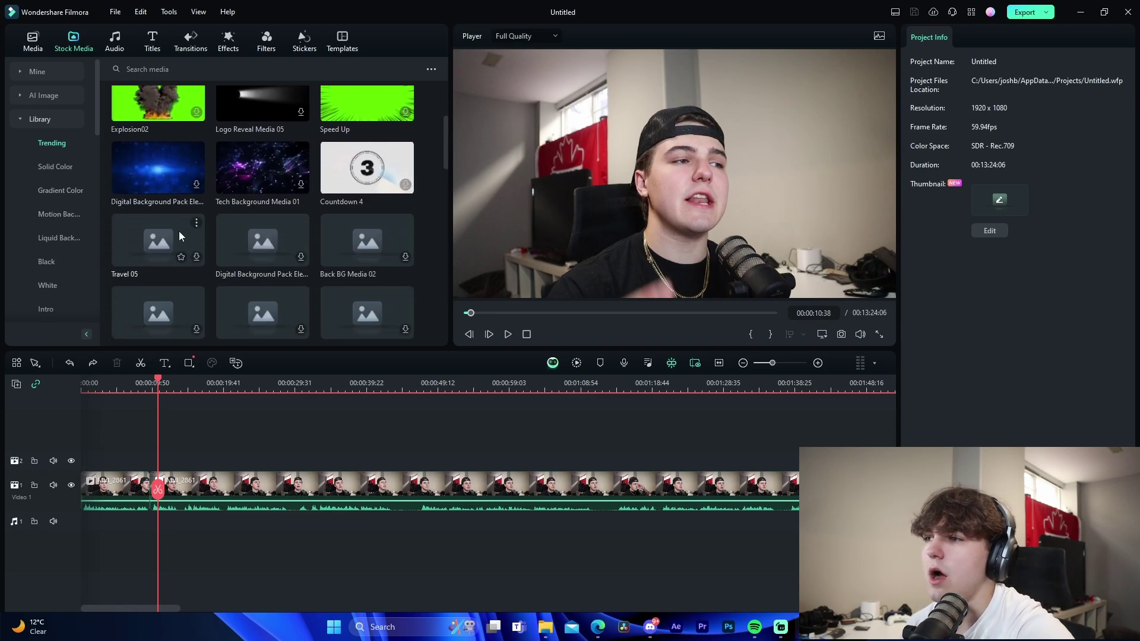
{"action": "left_click", "coordinate": [56, 211]}
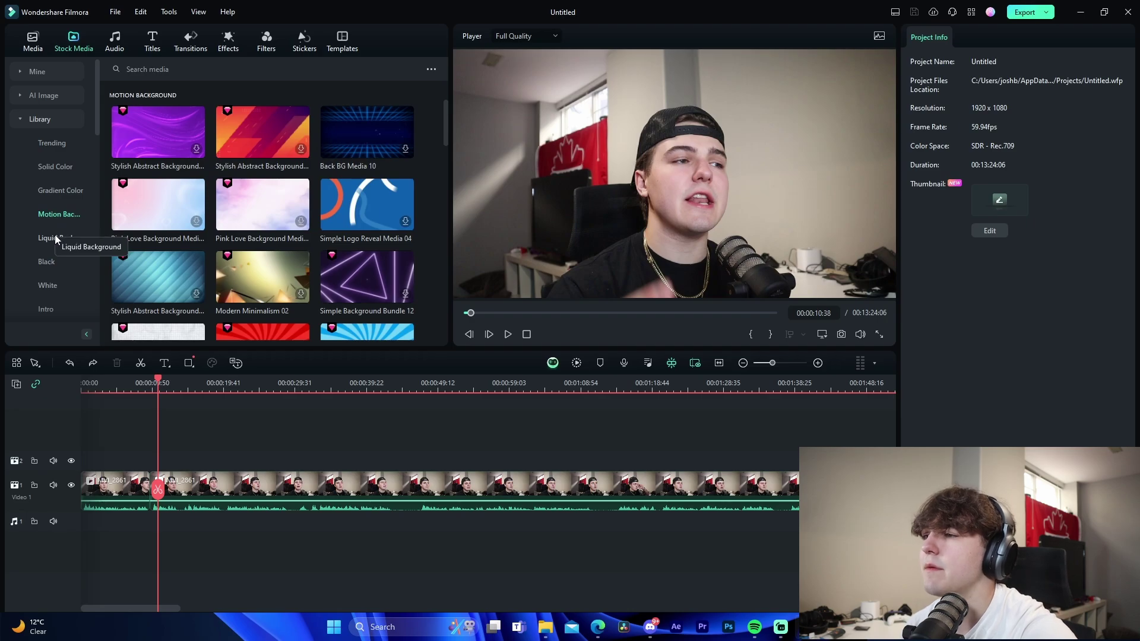
{"action": "left_click", "coordinate": [55, 235]}
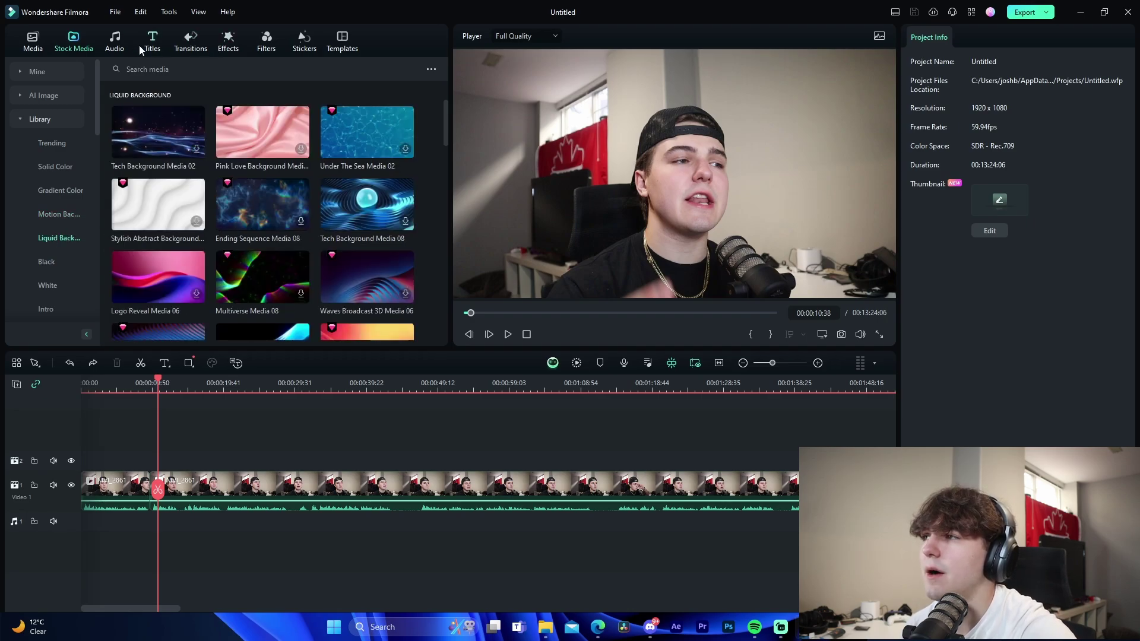
{"action": "left_click", "coordinate": [117, 45]}
Add Popular transition Offset Transition 01 to the cut, preview it, then undo it
{"action": "left_click", "coordinate": [188, 40]}
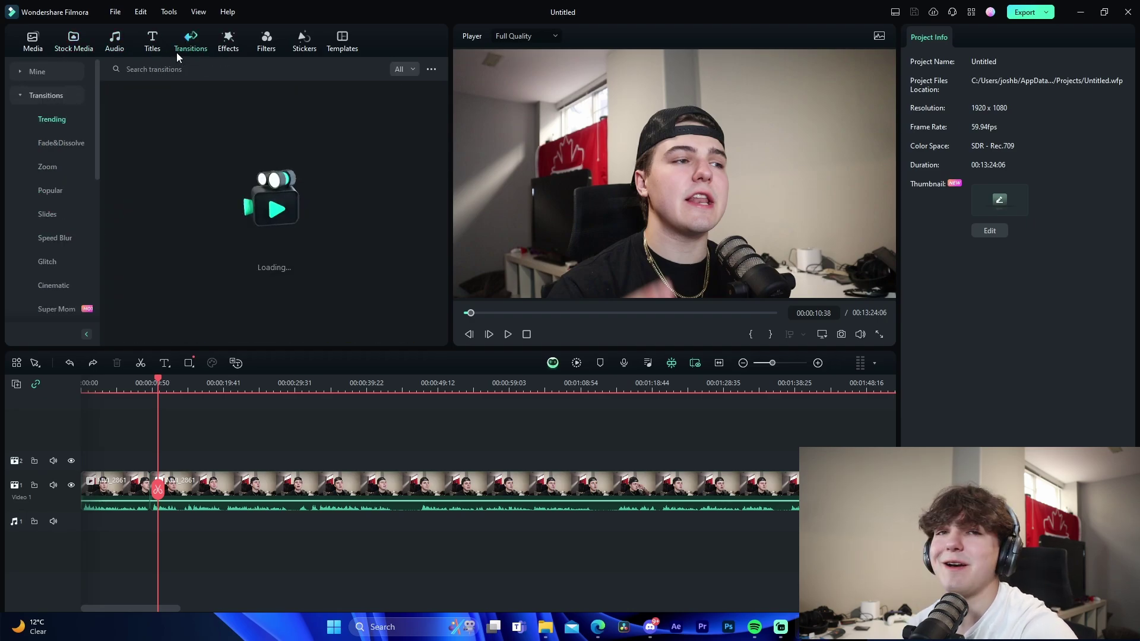
{"action": "left_click", "coordinate": [52, 192]}
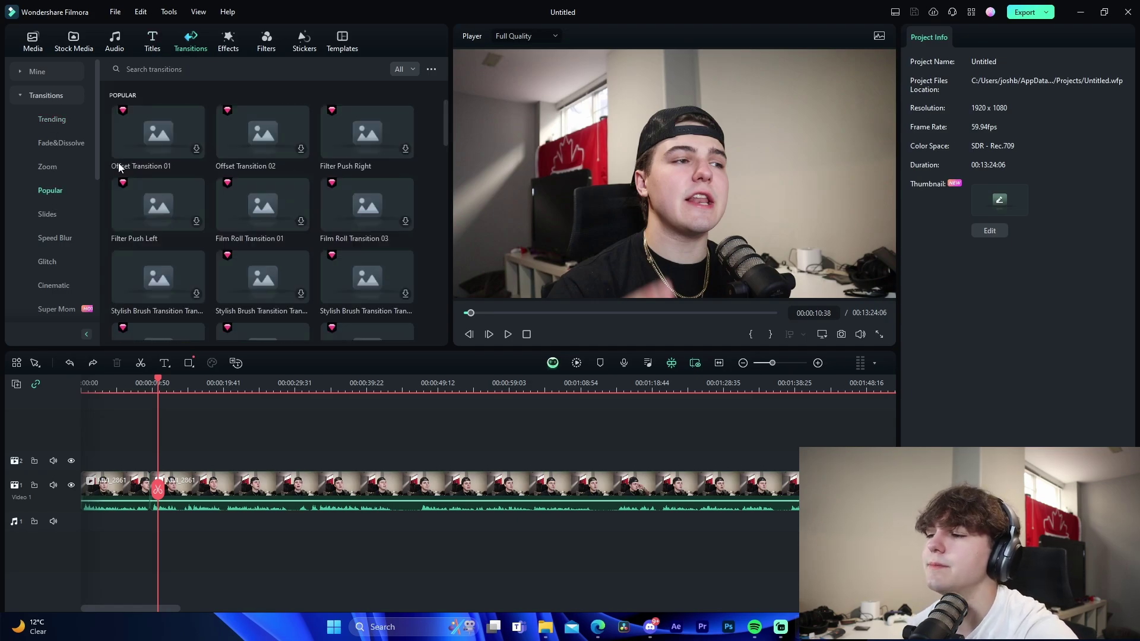
{"action": "left_click_drag", "start_coordinate": [119, 161], "coordinate": [152, 497]}
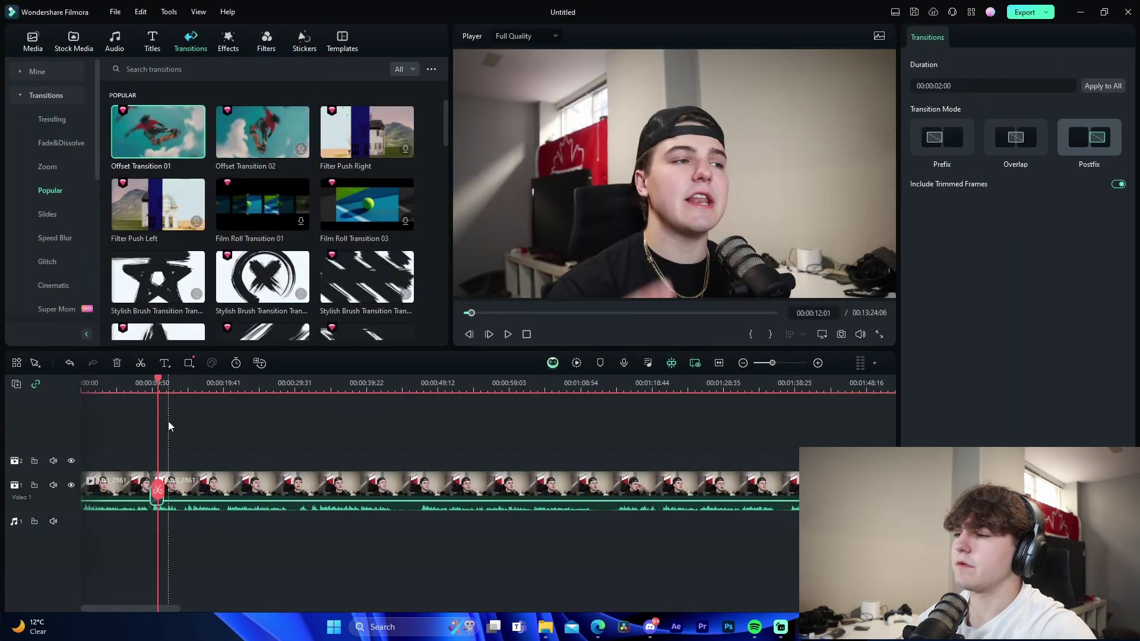
{"action": "left_click", "coordinate": [152, 381]}
{"action": "left_click_drag", "start_coordinate": [151, 380], "coordinate": [154, 385]}
{"action": "key", "text": "ctrl+z"}
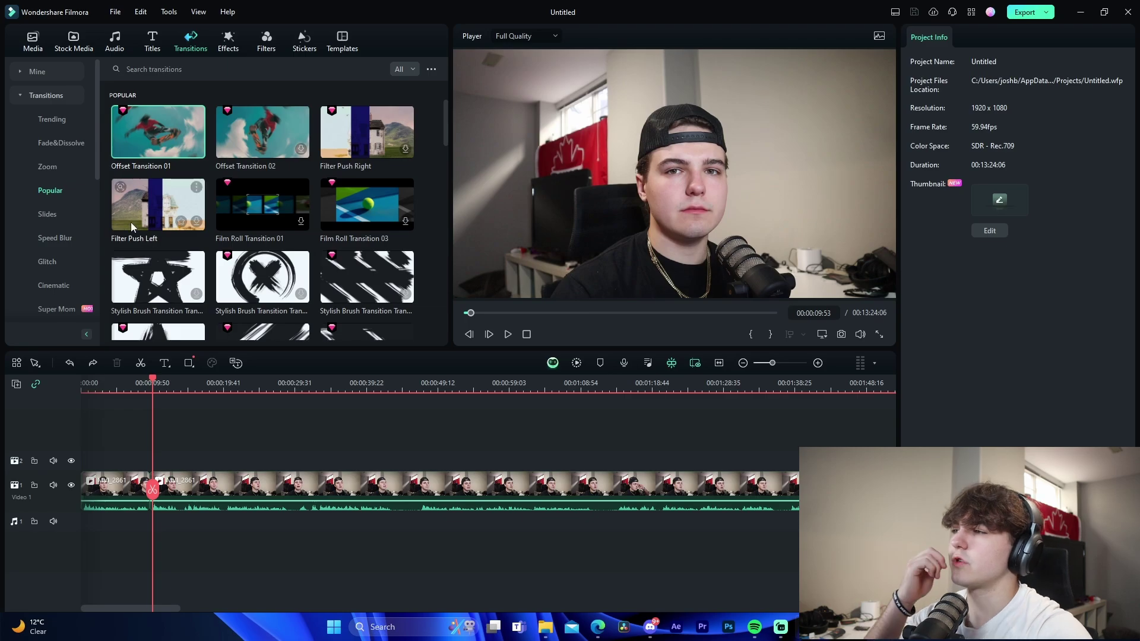
Try the Complexion and Primordial filters on the webcam clip, then undo the filter
{"action": "left_click", "coordinate": [228, 41]}
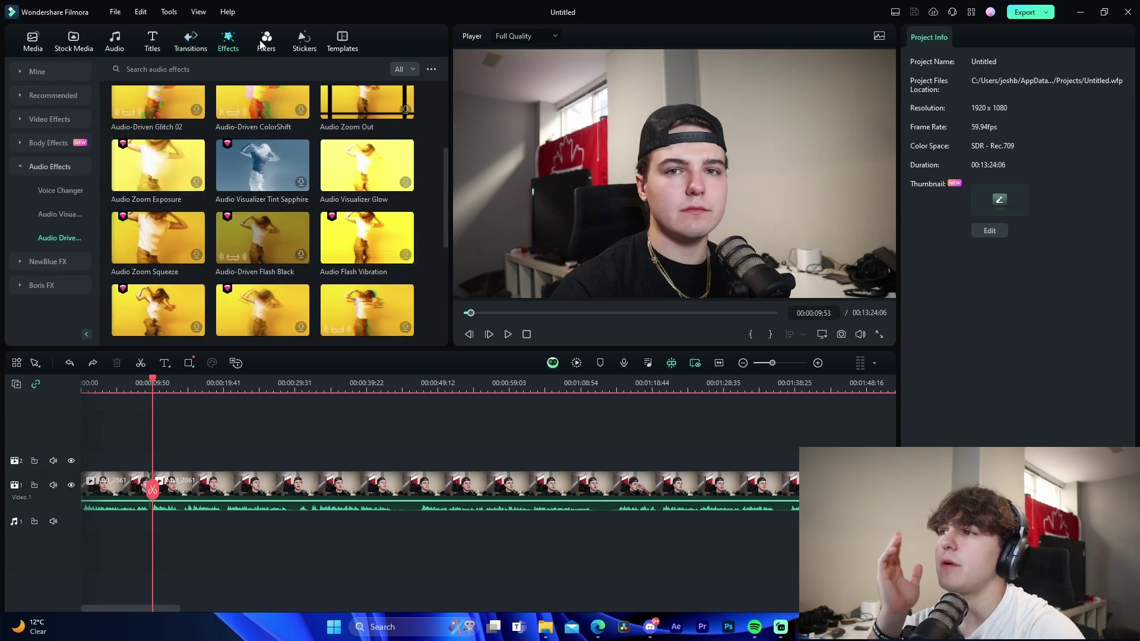
{"action": "left_click", "coordinate": [265, 42]}
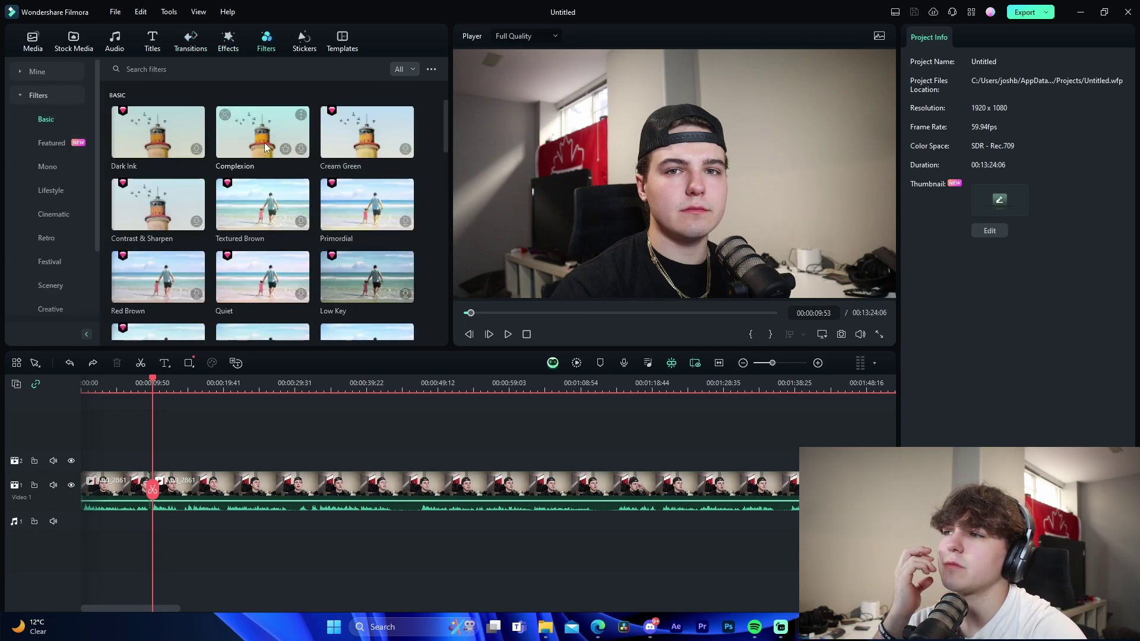
{"action": "left_click_drag", "start_coordinate": [262, 132], "coordinate": [220, 482]}
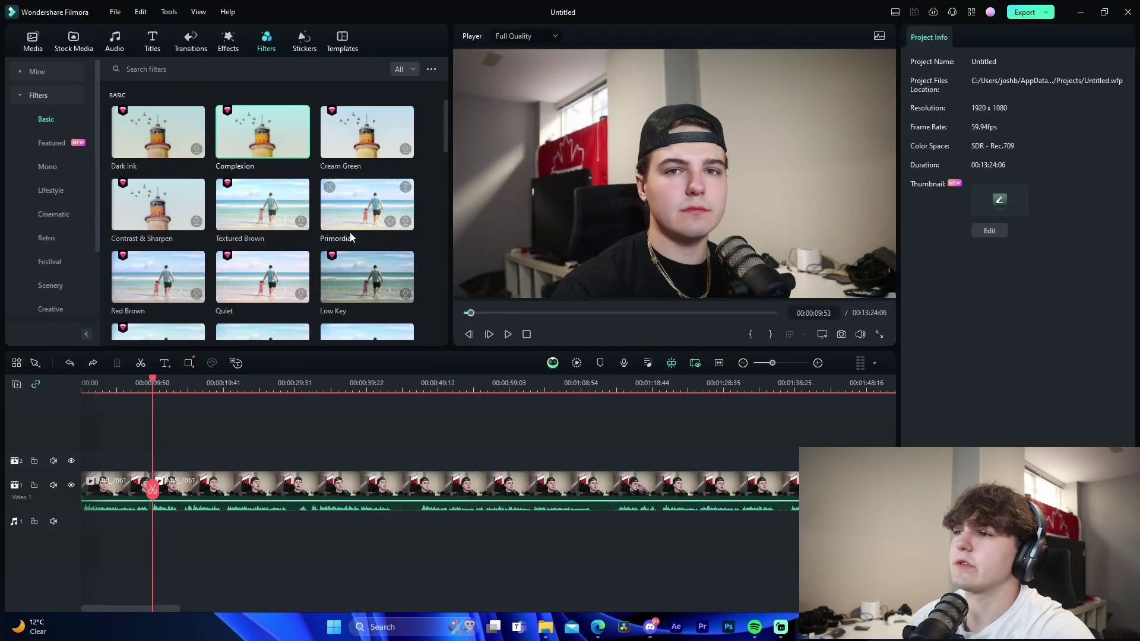
{"action": "left_click_drag", "start_coordinate": [383, 207], "coordinate": [299, 497]}
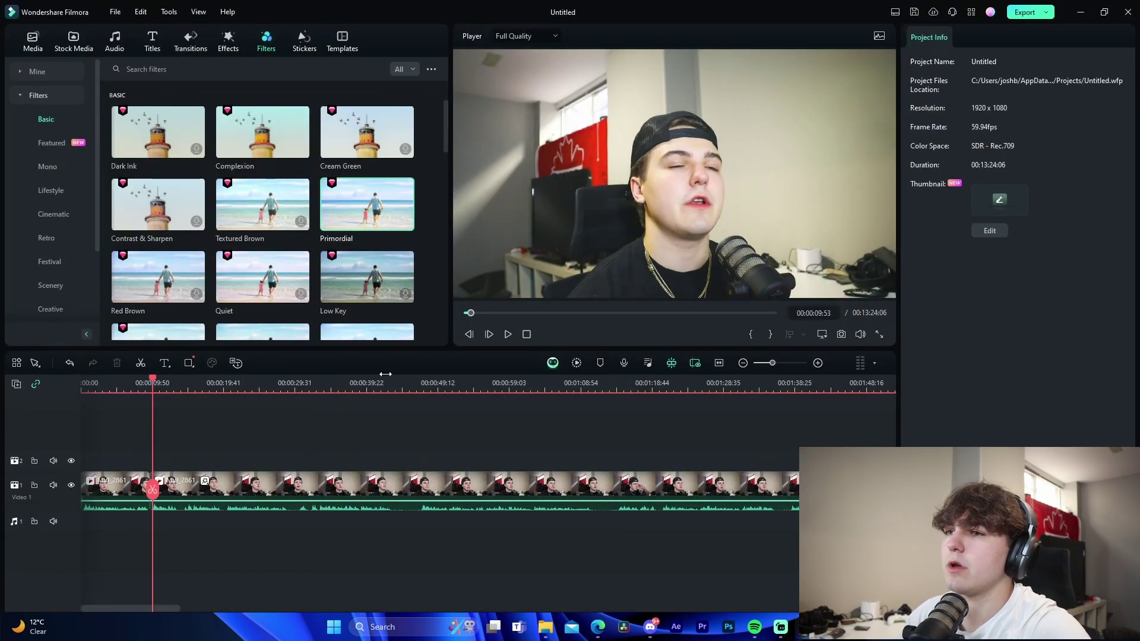
{"action": "key", "text": "ctrl+z"}
Browse the Social Media stickers, then bring up the Trending templates
{"action": "left_click", "coordinate": [304, 42]}
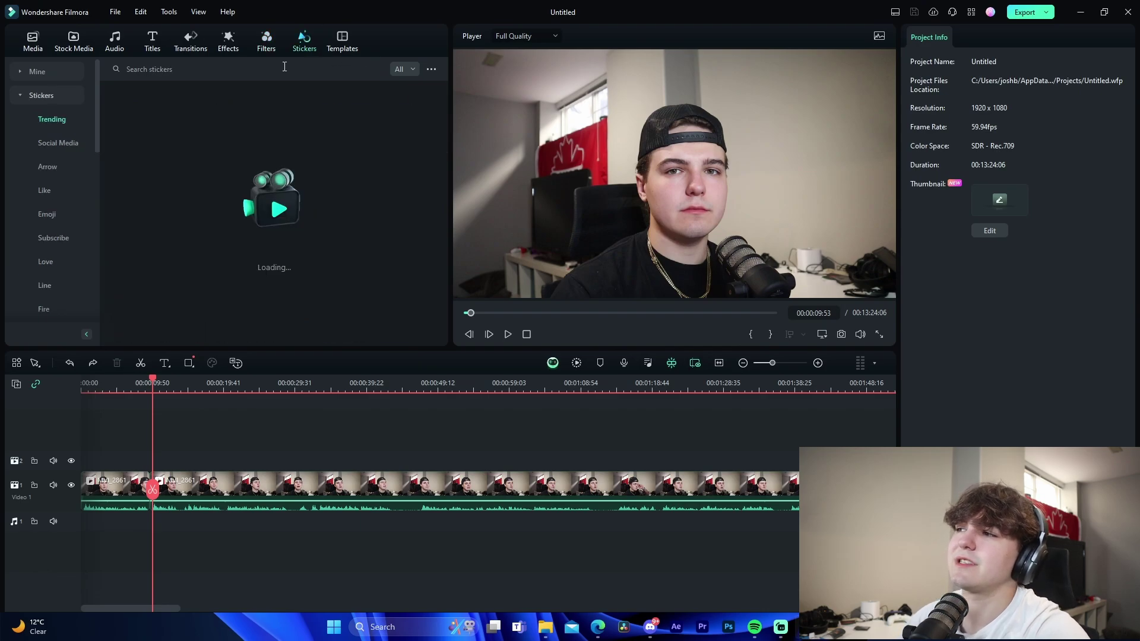
{"action": "left_click", "coordinate": [56, 144]}
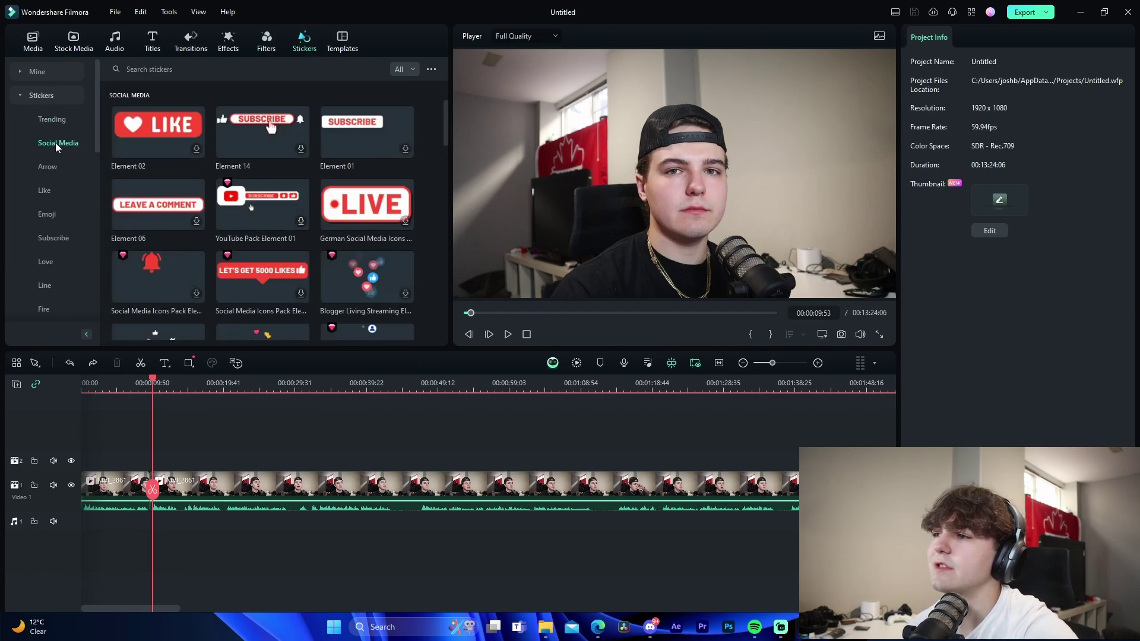
{"action": "left_click", "coordinate": [335, 49]}
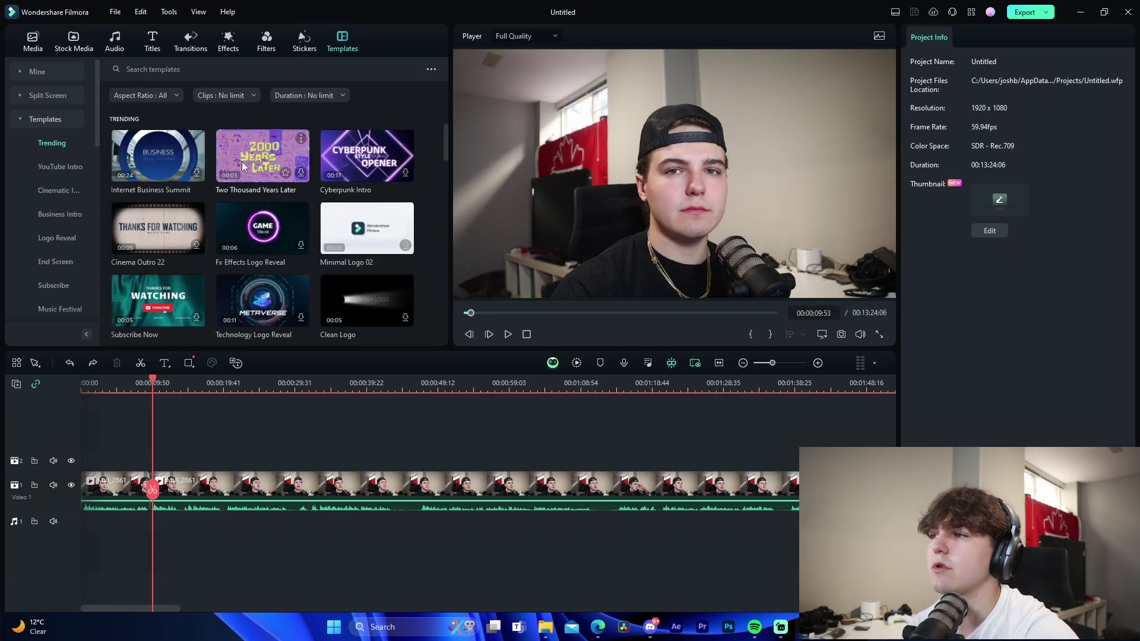
Try placing Two Thousand Years Later, then browse the Subscribe and YouTube Intro templates
{"action": "left_click_drag", "start_coordinate": [241, 161], "coordinate": [187, 350]}
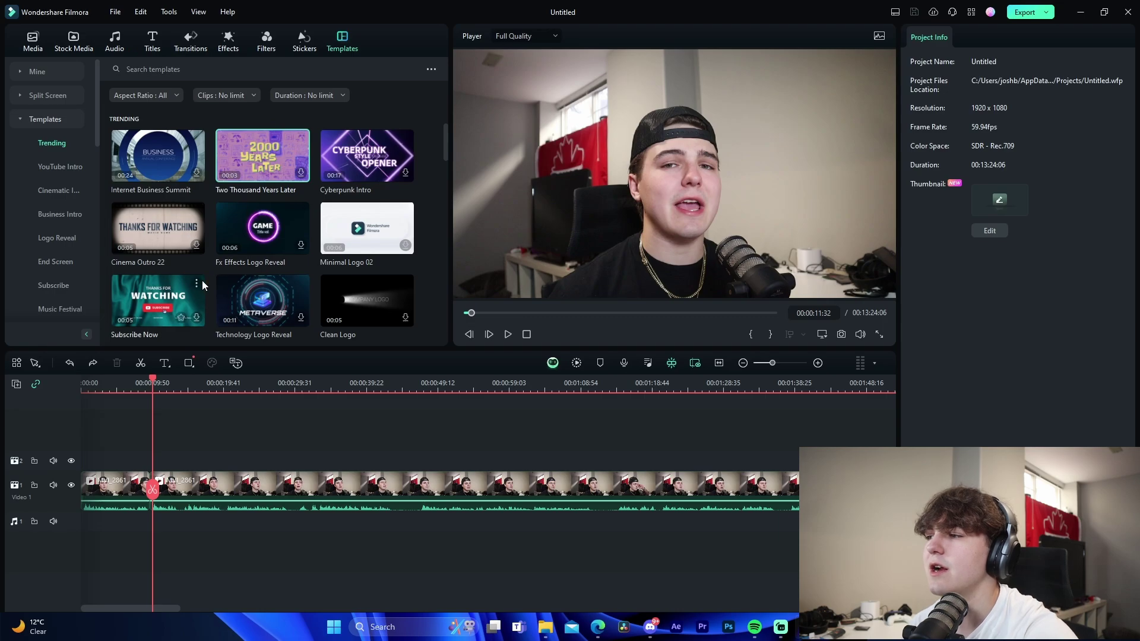
{"action": "scroll", "coordinate": [211, 297], "scroll_direction": "down", "scroll_amount": 1}
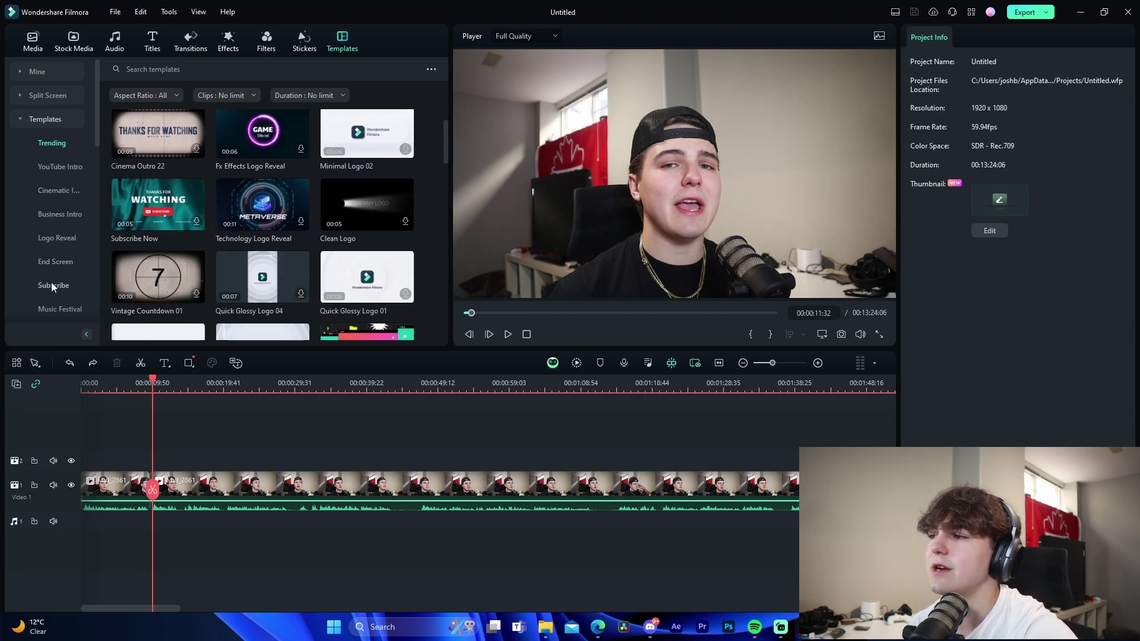
{"action": "left_click", "coordinate": [53, 285]}
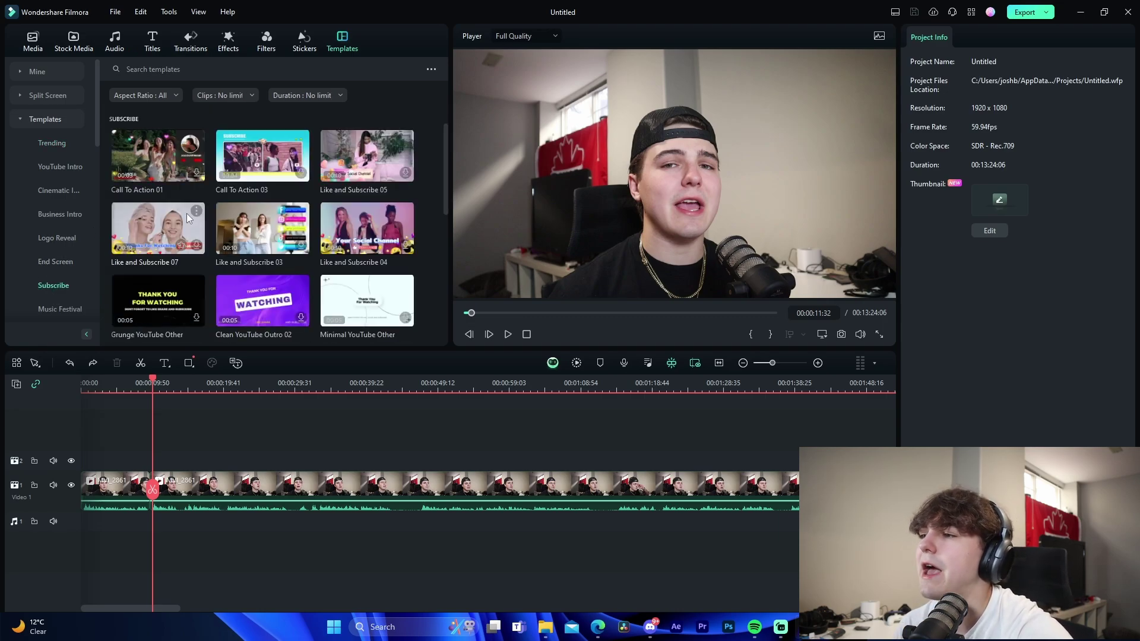
{"action": "left_click", "coordinate": [54, 166]}
{"action": "scroll", "coordinate": [62, 265], "scroll_direction": "down", "scroll_amount": 3}
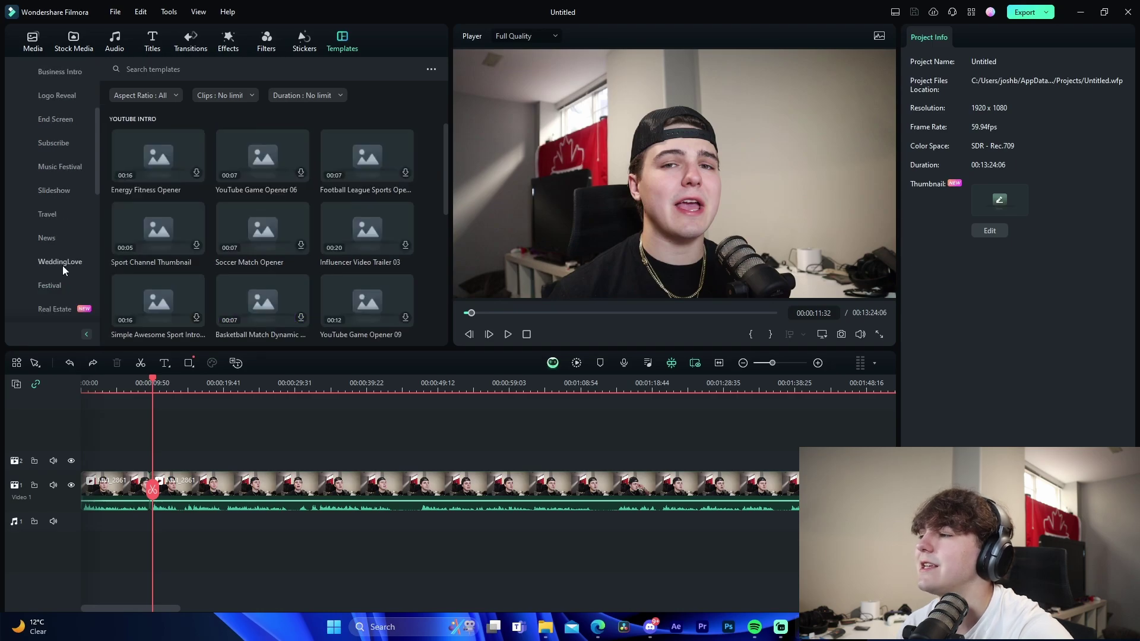
{"action": "scroll", "coordinate": [62, 238], "scroll_direction": "down", "scroll_amount": 3}
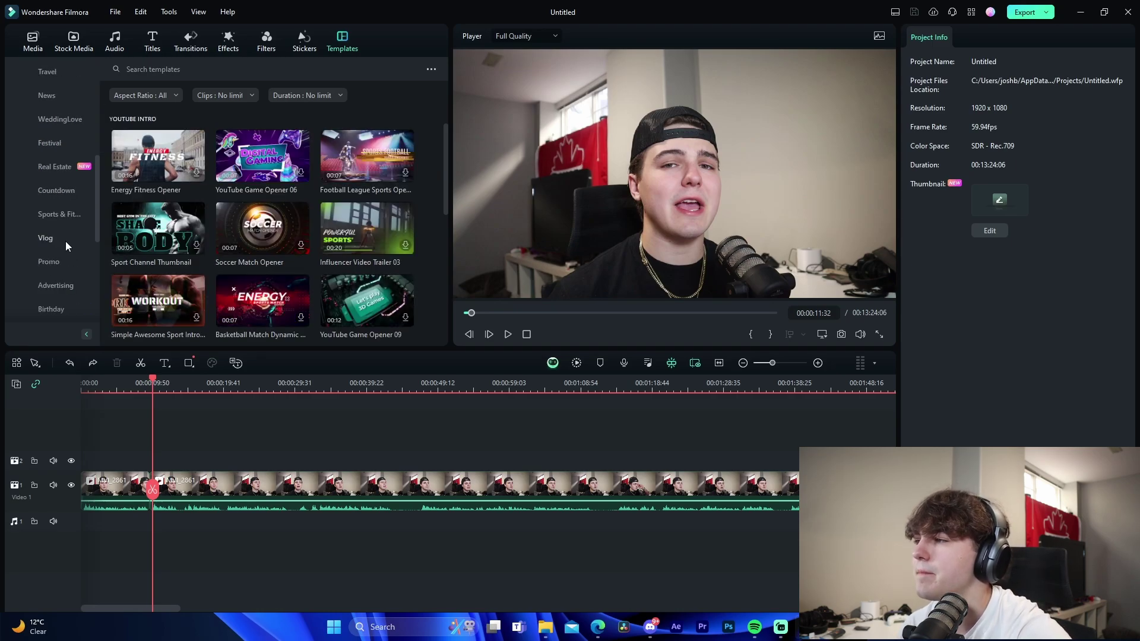
Browse the Vlog and Game templates, then switch to the Titles library
{"action": "left_click", "coordinate": [66, 240]}
{"action": "scroll", "coordinate": [59, 290], "scroll_direction": "down", "scroll_amount": 5}
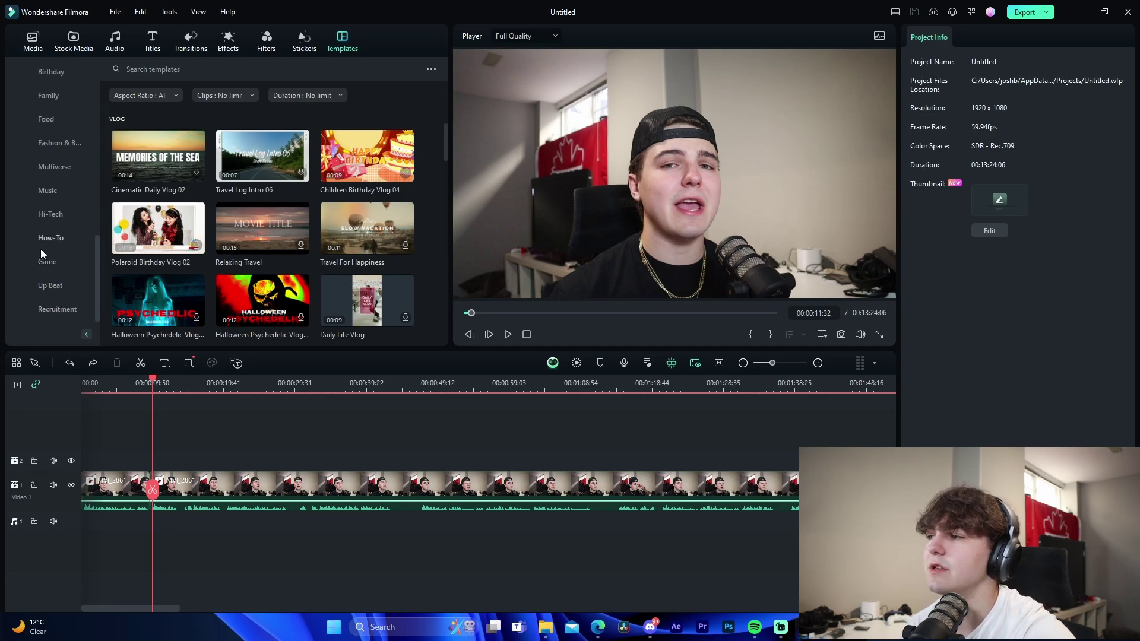
{"action": "left_click", "coordinate": [52, 260]}
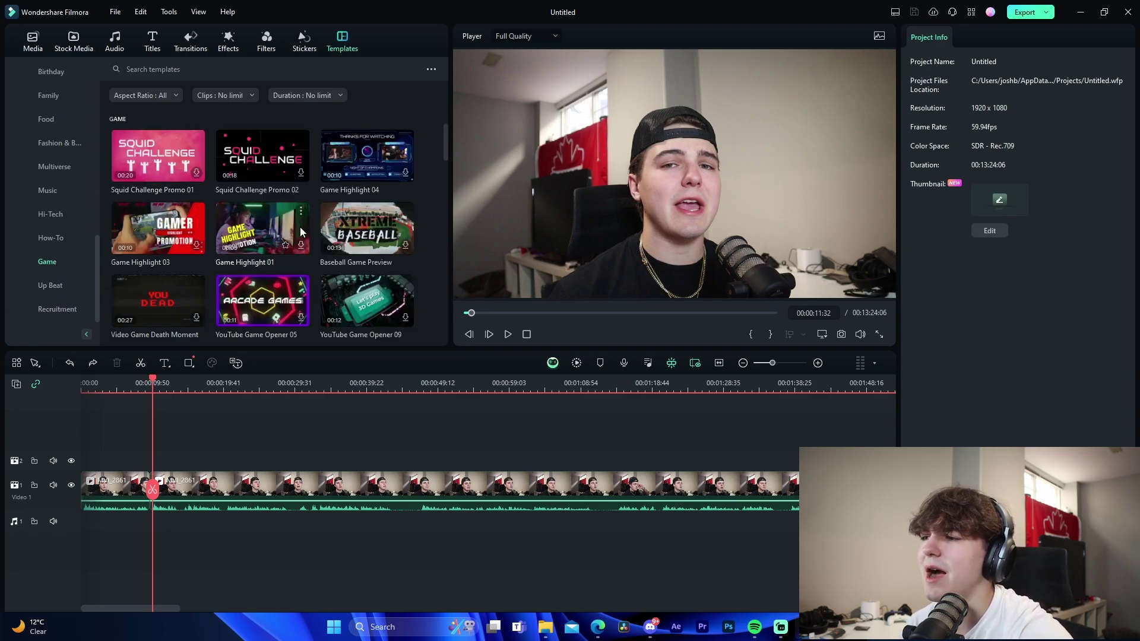
{"action": "scroll", "coordinate": [340, 281], "scroll_direction": "down", "scroll_amount": 3}
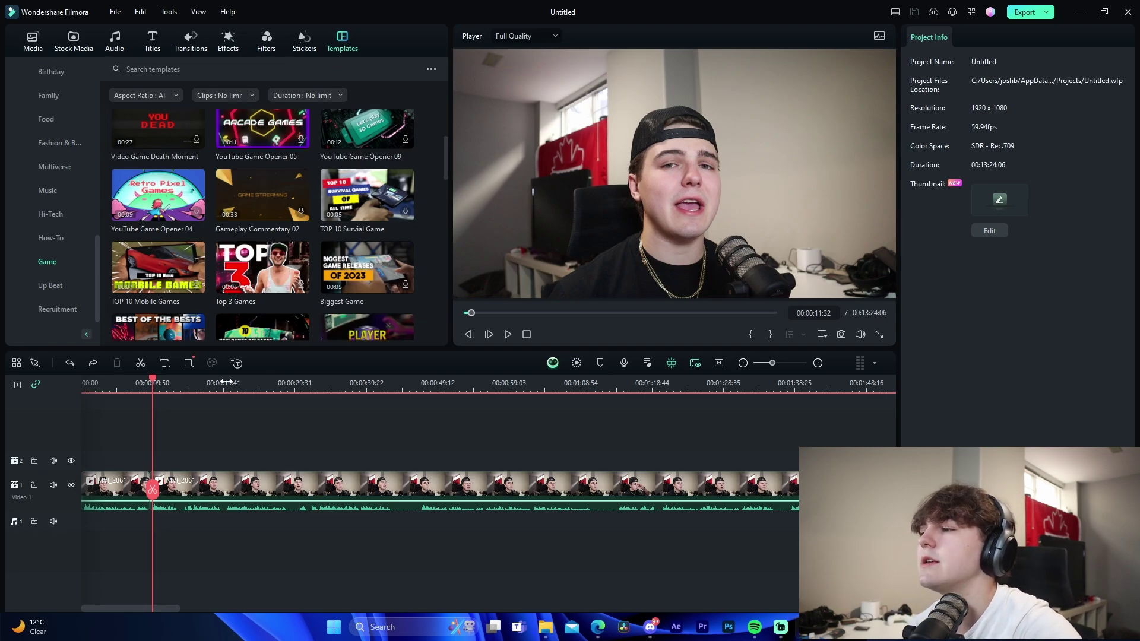
{"action": "left_click", "coordinate": [153, 40]}
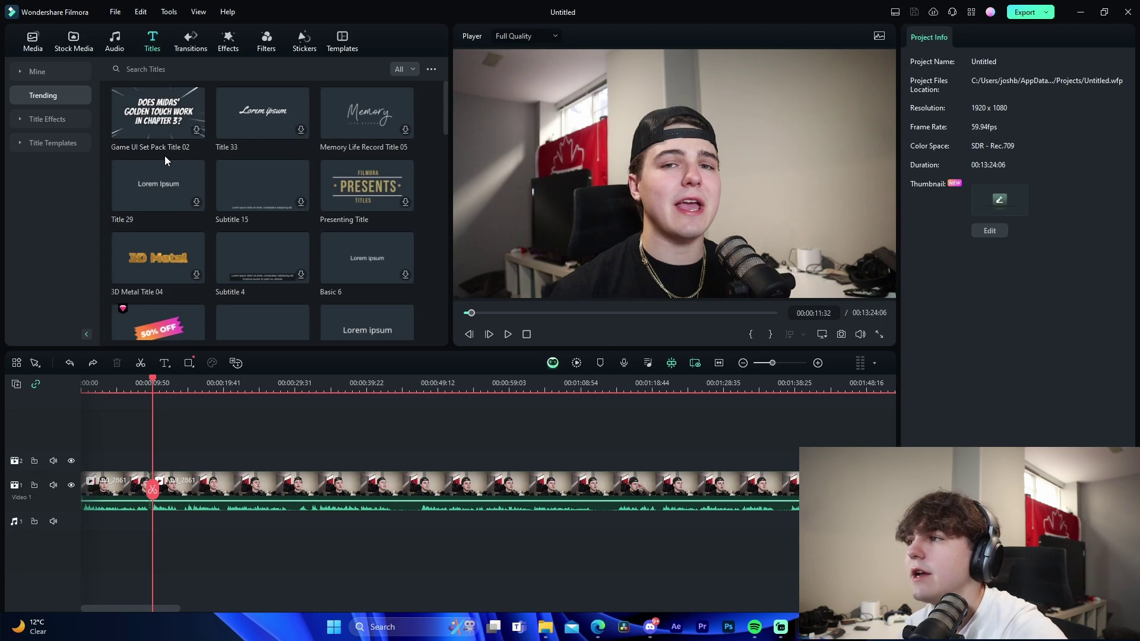
Add a Default Title on track 2 and change its text to 'subscribe'
{"action": "scroll", "coordinate": [298, 205], "scroll_direction": "down", "scroll_amount": 5}
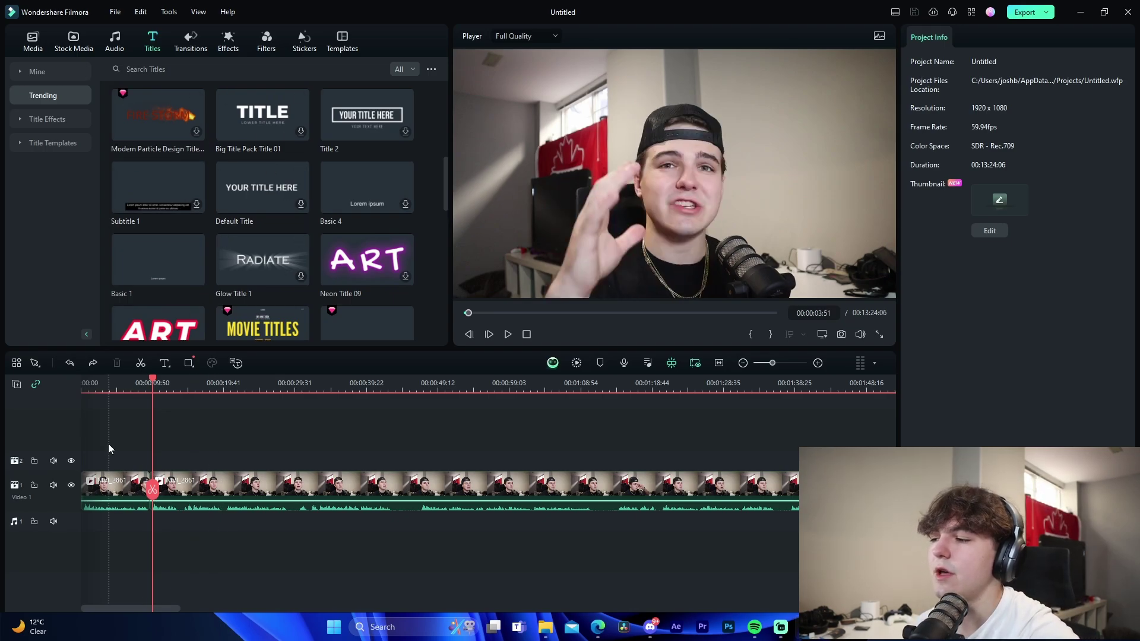
{"action": "left_click_drag", "start_coordinate": [251, 194], "coordinate": [173, 462]}
{"action": "left_click", "coordinate": [178, 465]}
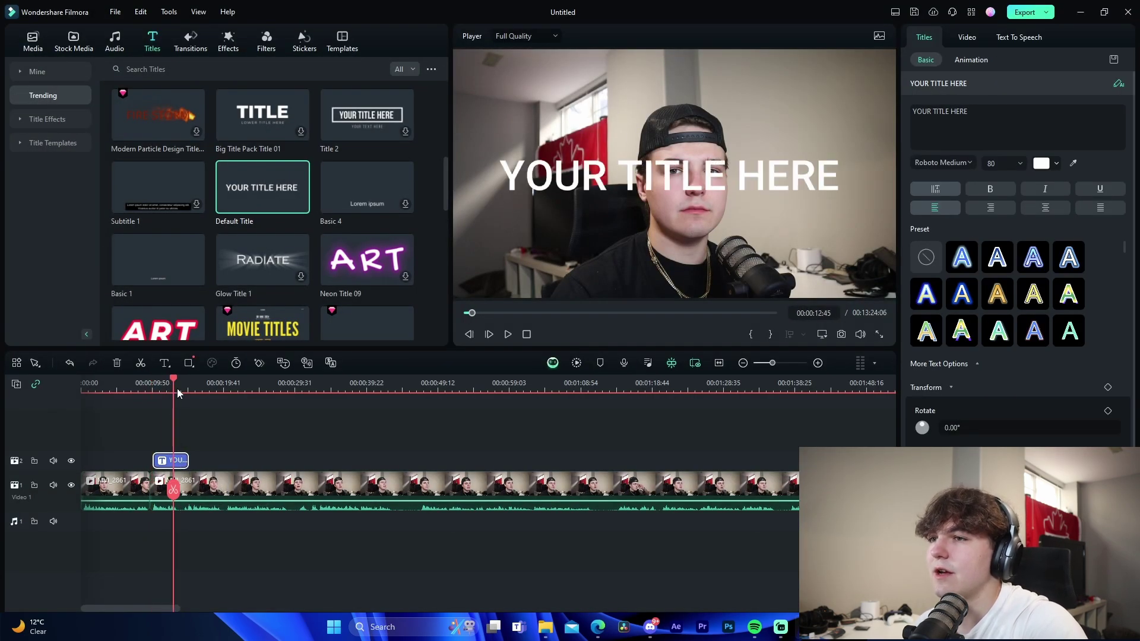
{"action": "key", "text": "ctrl+a"}
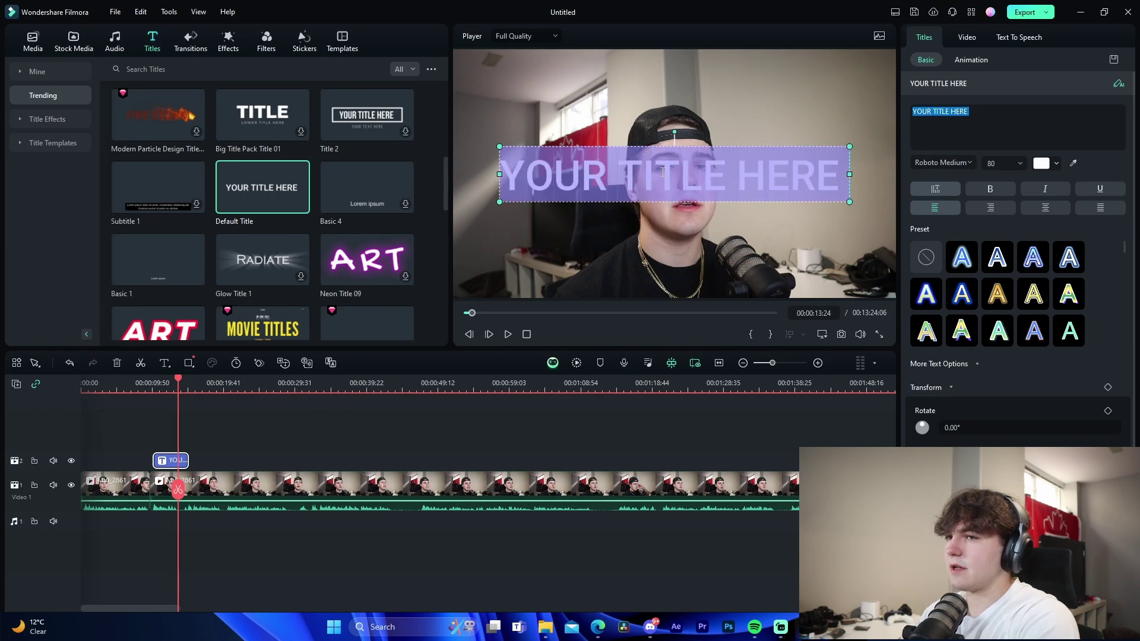
{"action": "type", "text": "subscribe"}
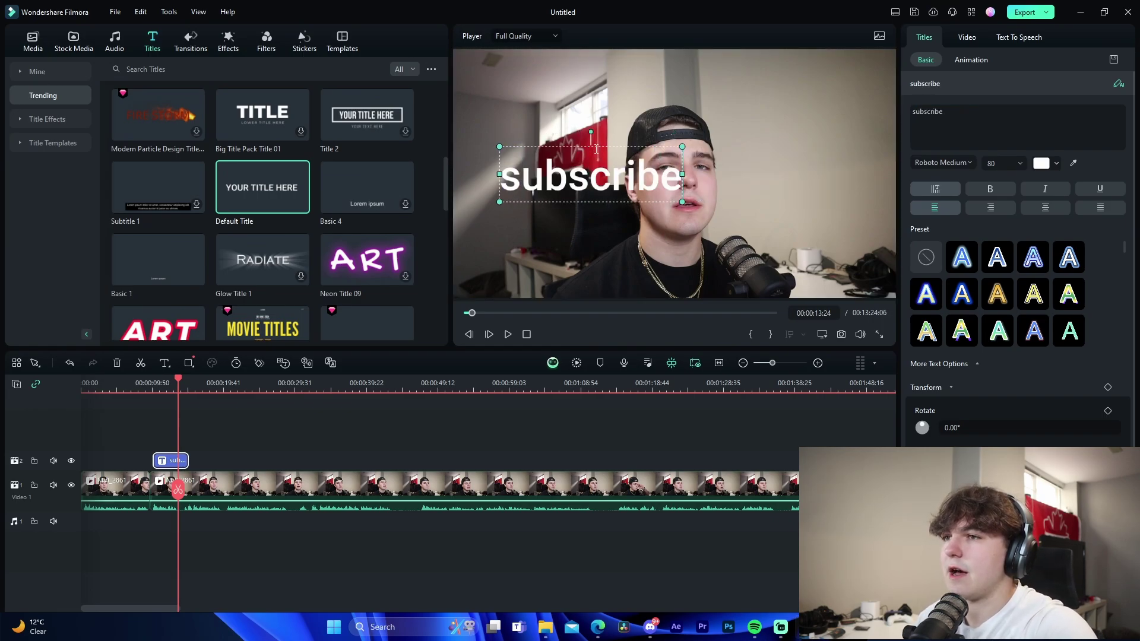
Shrink the title to size 56, centre it near the bottom, and style it yellow with blue glow
{"action": "left_click_drag", "start_coordinate": [596, 149], "coordinate": [679, 246]}
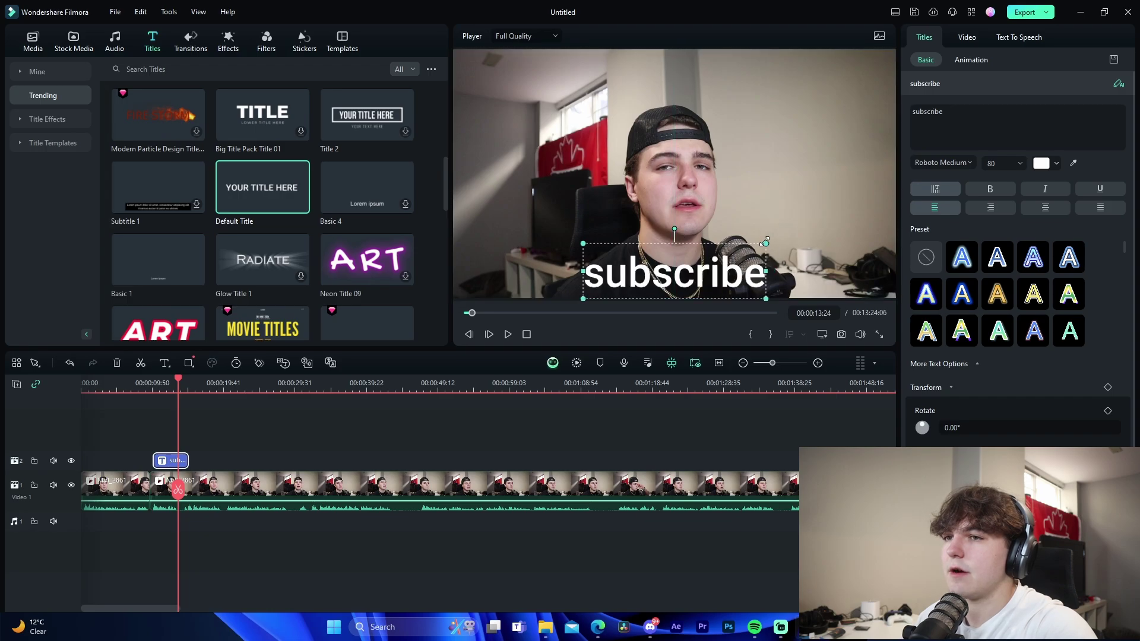
{"action": "left_click_drag", "start_coordinate": [765, 242], "coordinate": [703, 258]}
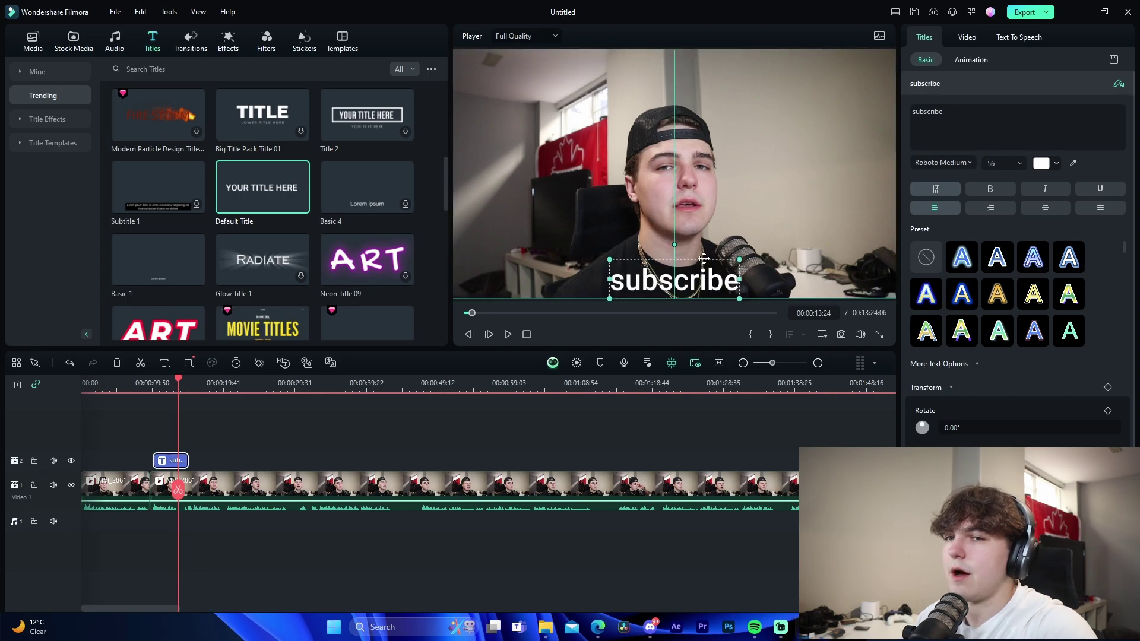
{"action": "left_click", "coordinate": [961, 261]}
{"action": "left_click", "coordinate": [976, 304]}
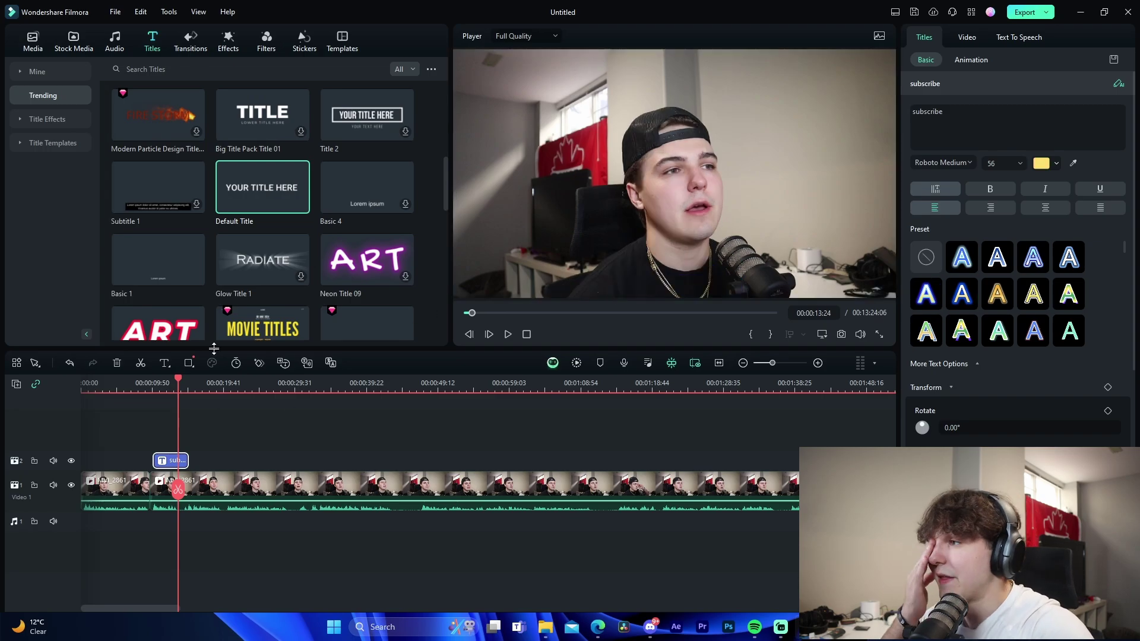
{"action": "left_click", "coordinate": [266, 43]}
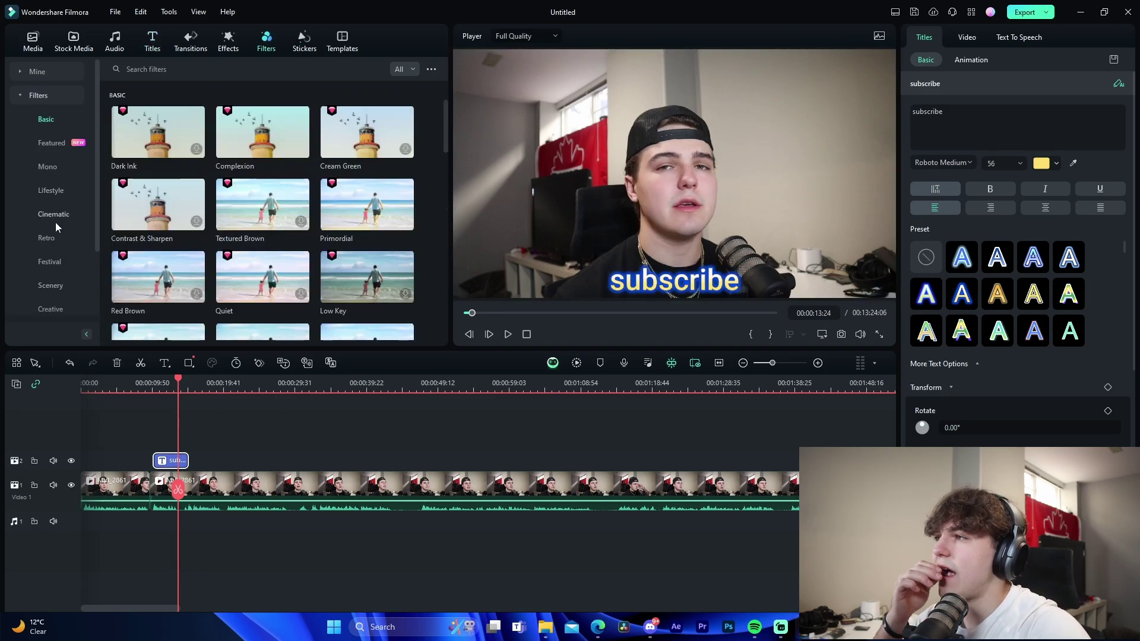
Add the Social Media Element 14 sticker to track 2 after the title and preview it
{"action": "scroll", "coordinate": [60, 233], "scroll_direction": "down", "scroll_amount": 3}
{"action": "left_click", "coordinate": [304, 43]}
{"action": "left_click_drag", "start_coordinate": [225, 148], "coordinate": [209, 459]}
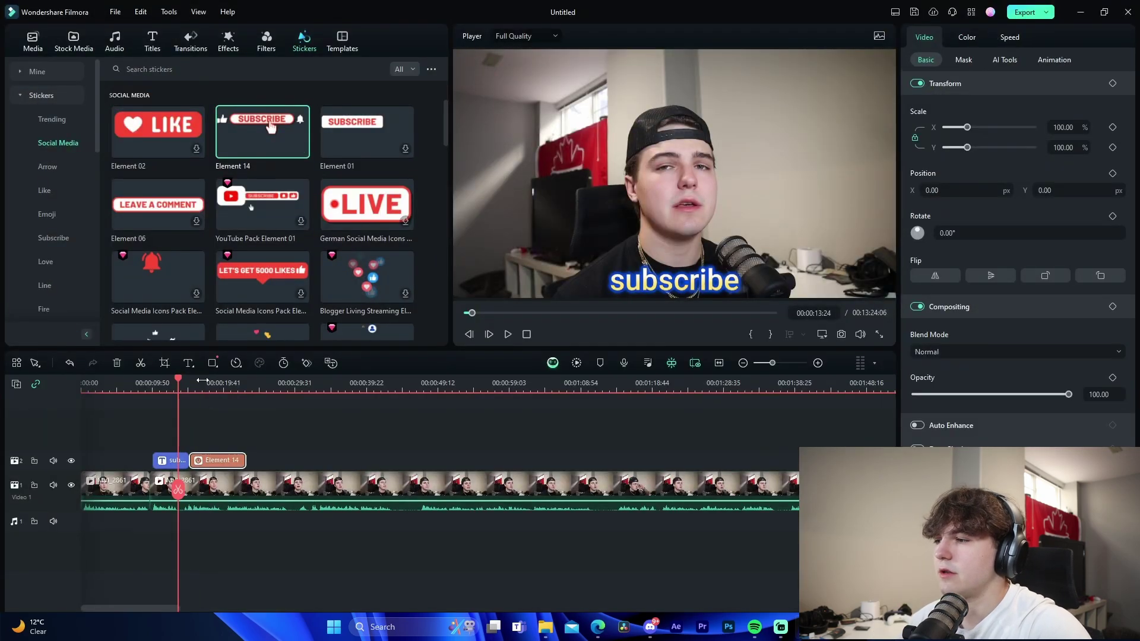
{"action": "left_click", "coordinate": [205, 384]}
{"action": "key", "text": "space"}
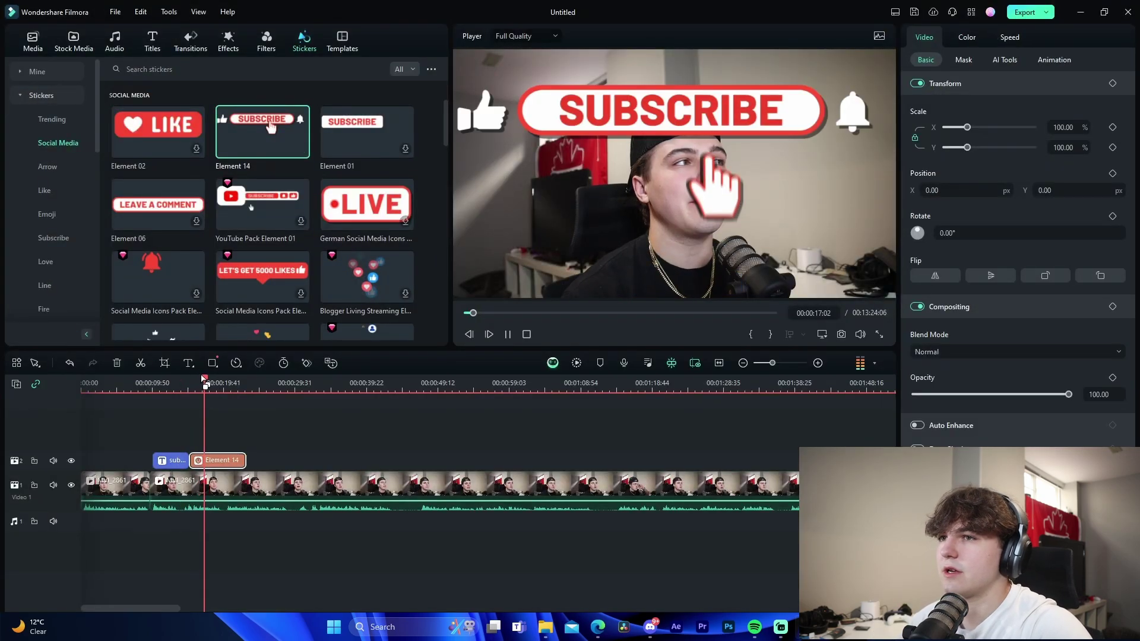
{"action": "key", "text": "space"}
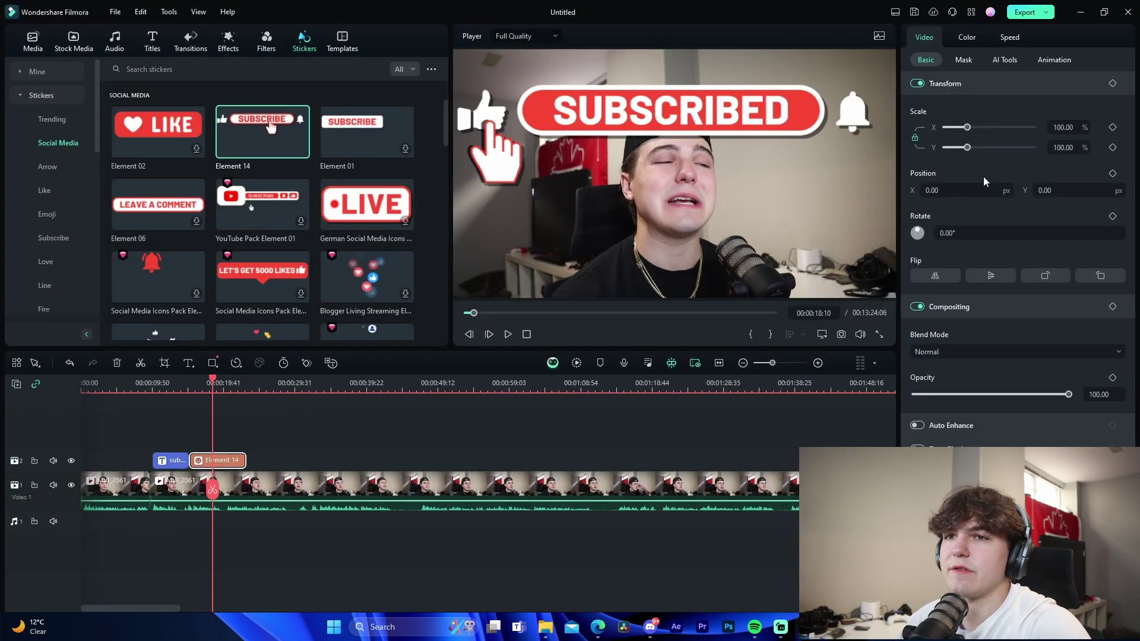
Scale the sticker to 43.54%, move it to Y -496, preview, and save the project
{"action": "left_click_drag", "start_coordinate": [969, 133], "coordinate": [959, 133]}
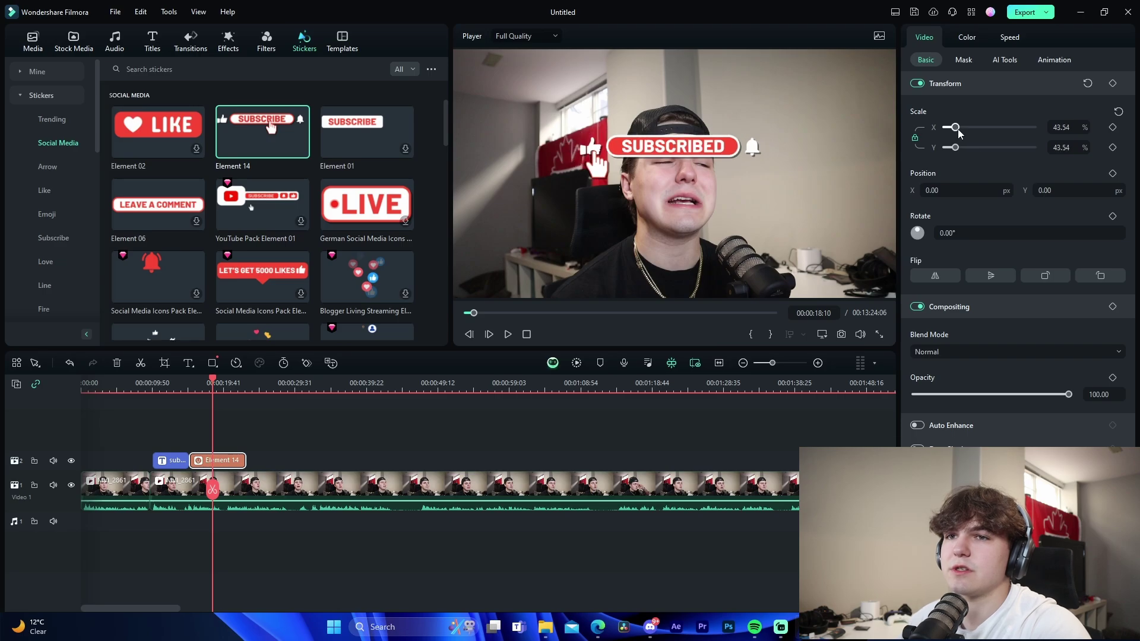
{"action": "left_click_drag", "start_coordinate": [1064, 190], "coordinate": [992, 192]}
{"action": "left_click", "coordinate": [191, 385]}
{"action": "key", "text": "space"}
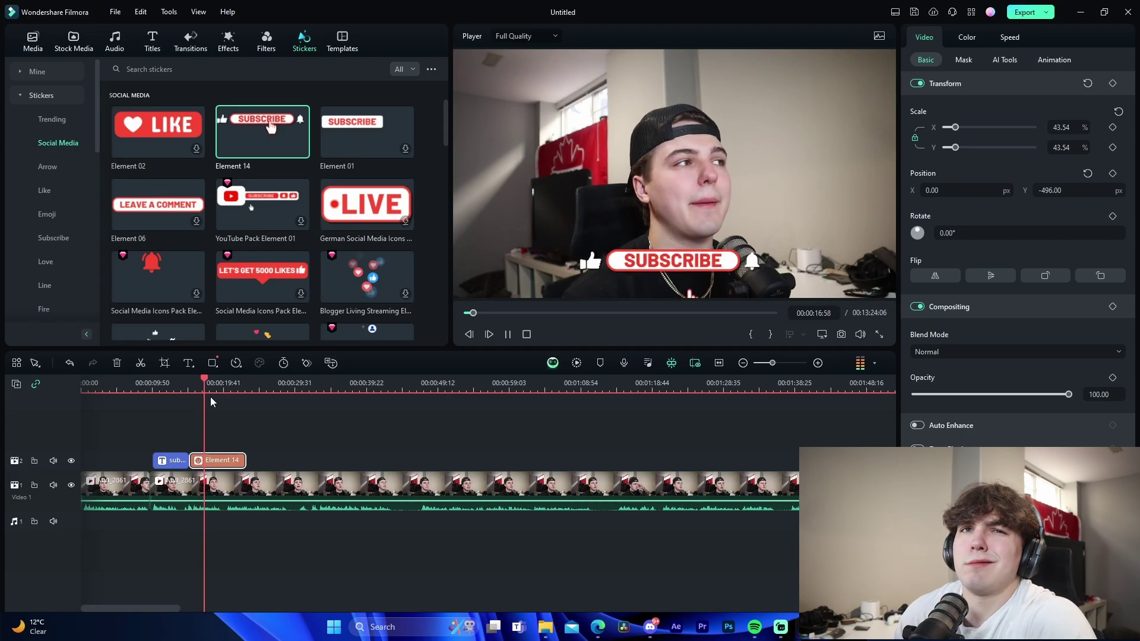
{"action": "key", "text": "ctrl+s"}
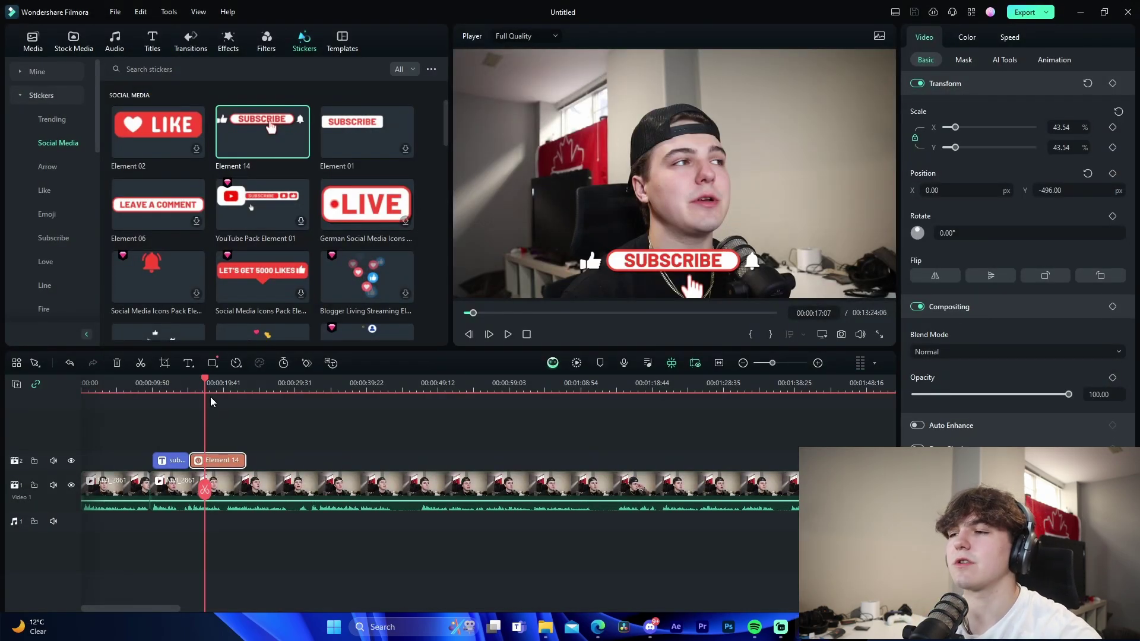
{"action": "left_click", "coordinate": [252, 416]}
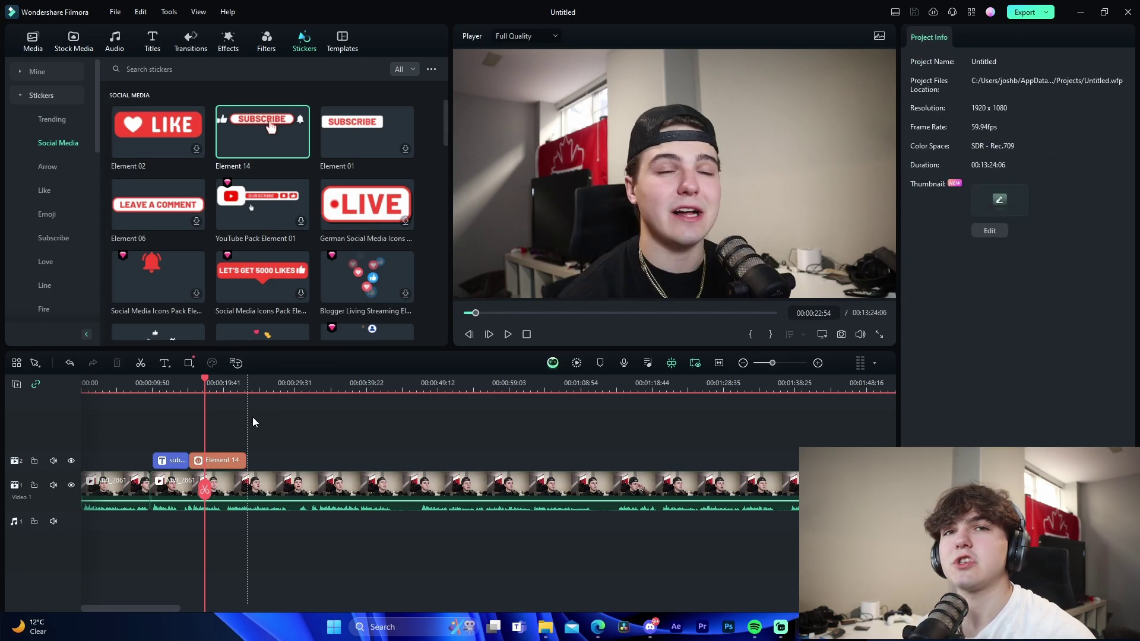